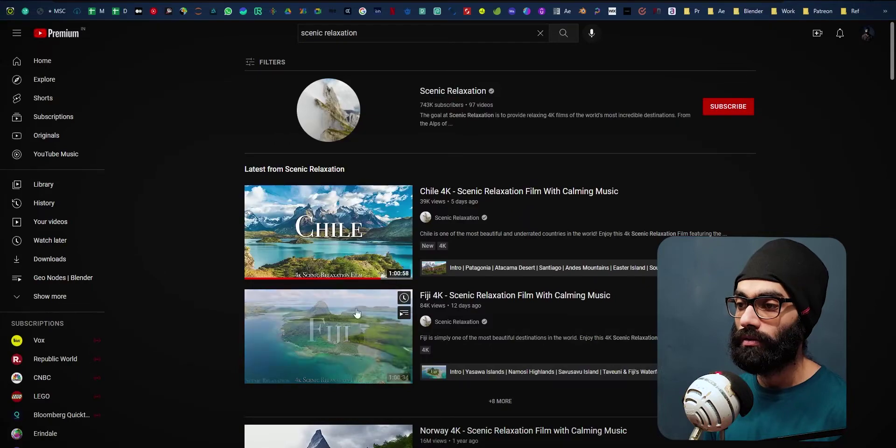
# - Watch the Chile 4K Scenic Relaxation film as drone-shot reference, exit full screen and pause playback
pyautogui.scroll(-2, 360, 341)
pyautogui.click(311, 123)
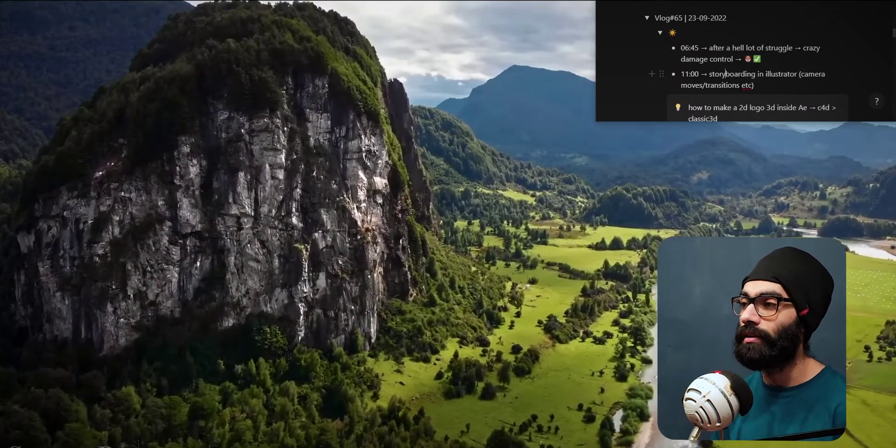
pyautogui.scroll(-1, 744, 83)
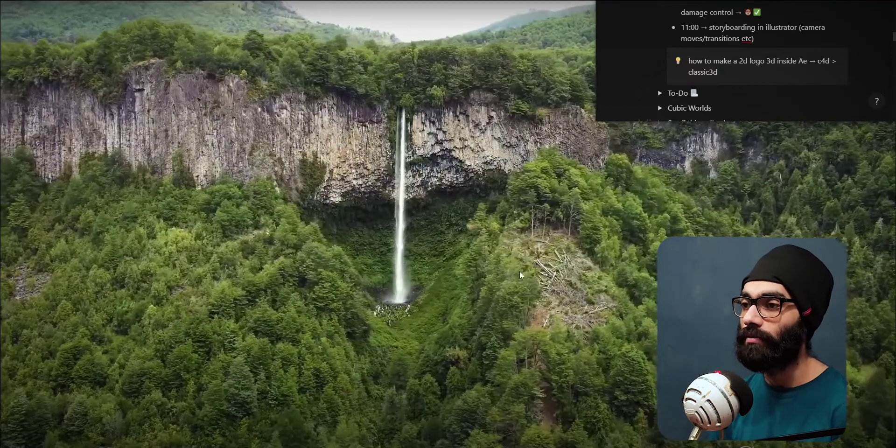
pyautogui.doubleClick(421, 248)
pyautogui.click(372, 234)
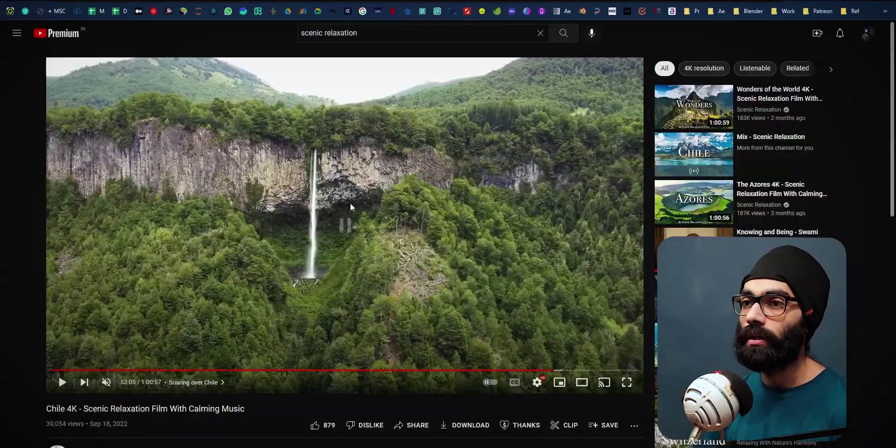
# - Switch to After Effects and create a new composition with a duration of 5 seconds
pyautogui.hotkey('alt', 'Tab')
pyautogui.click(494, 255)
pyautogui.hotkey('ctrl', 'n')
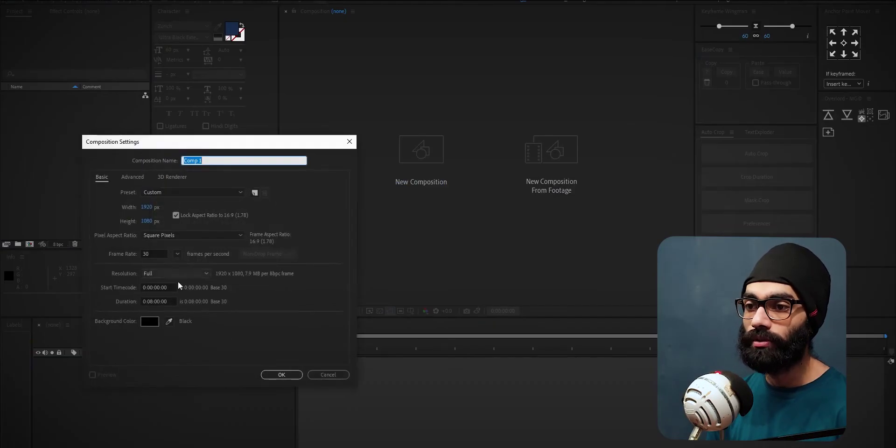
pyautogui.click(171, 302)
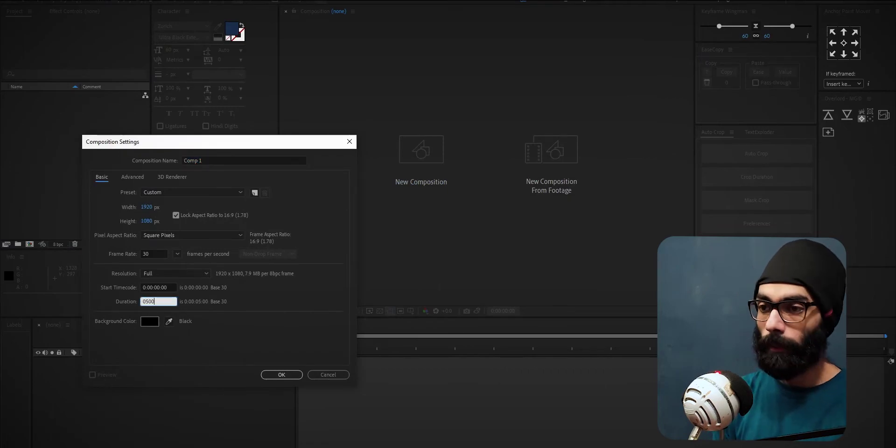
pyautogui.write('050')
pyautogui.press('Return')
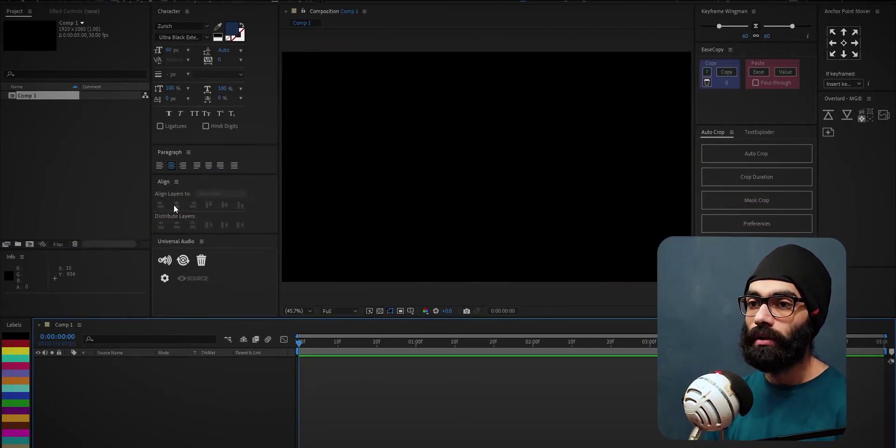
# - Import blender.png from the company logos folder and add it as a layer to the composition
pyautogui.click(96, 158)
pyautogui.hotkey('alt', 'Tab')
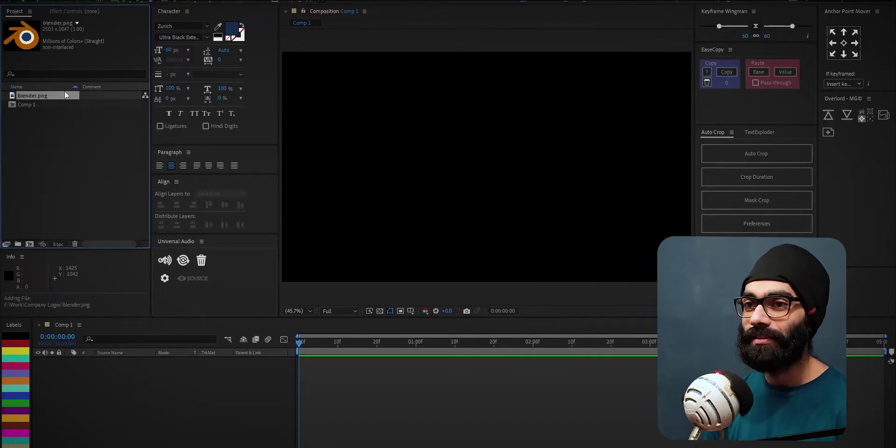
pyautogui.moveTo(122, 377); pyautogui.dragTo(123, 379)
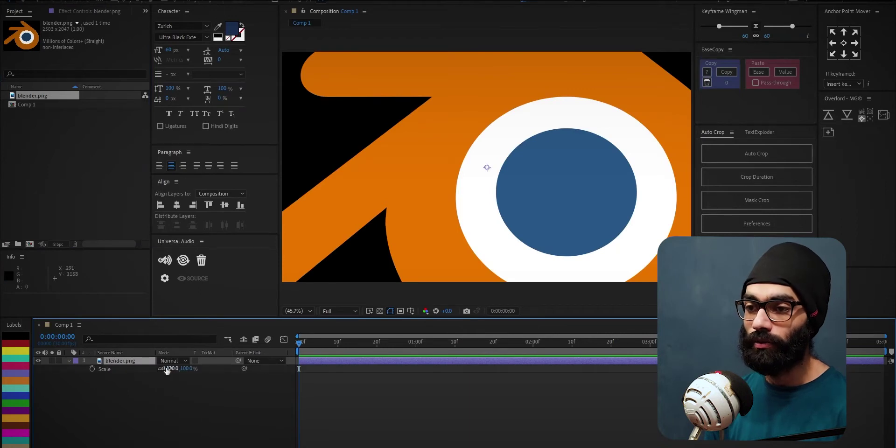
# - Scale the blender.png layer to 30% and display the title/action safe guides over the composition
pyautogui.click(169, 369)
pyautogui.write('50')
pyautogui.press('Return')
pyautogui.click(172, 369)
pyautogui.write('30')
pyautogui.press('Return')
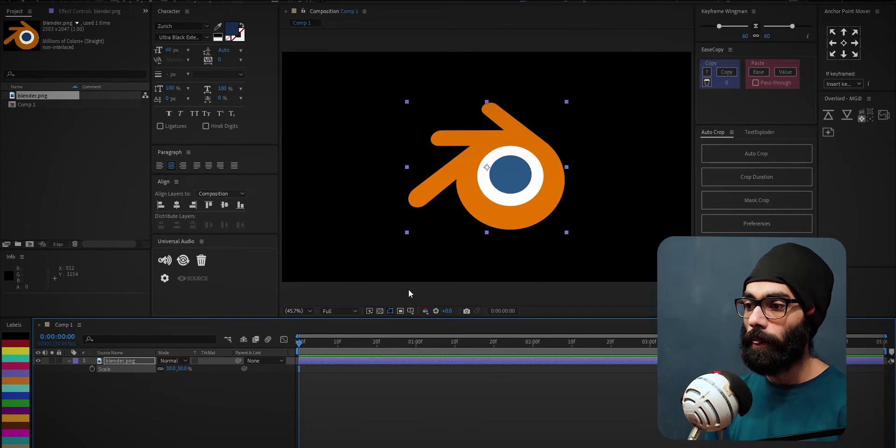
pyautogui.click(218, 367)
pyautogui.press("'")
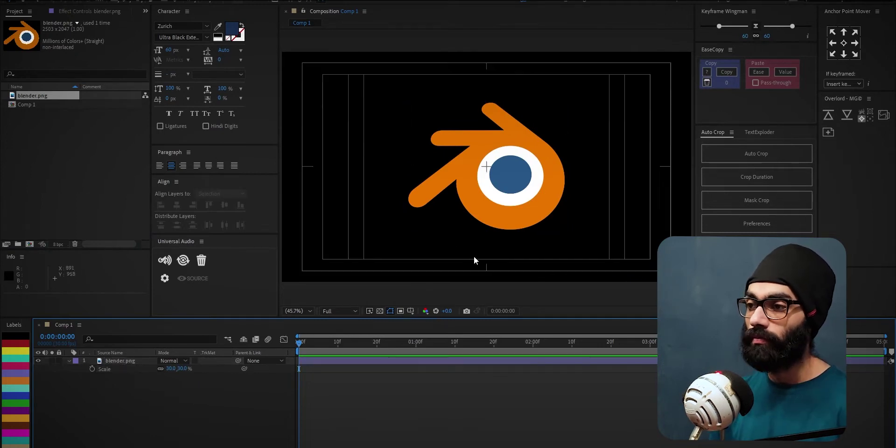
pyautogui.moveTo(528, 216); pyautogui.dragTo(525, 214)
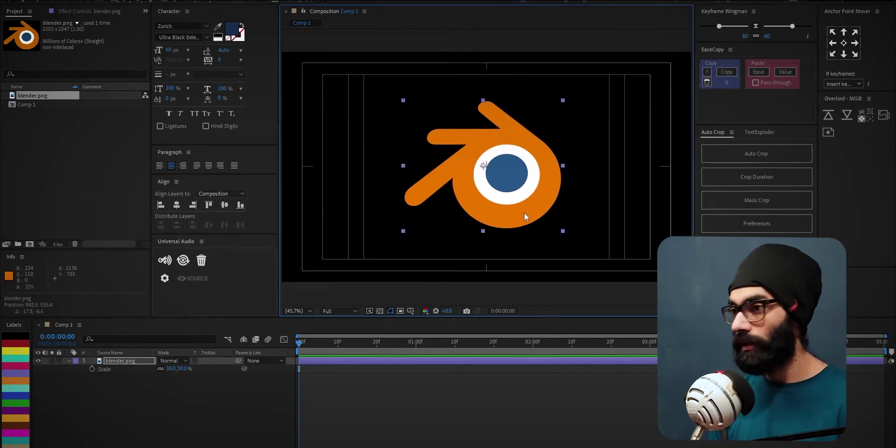
pyautogui.hotkey('ctrl', 'z')
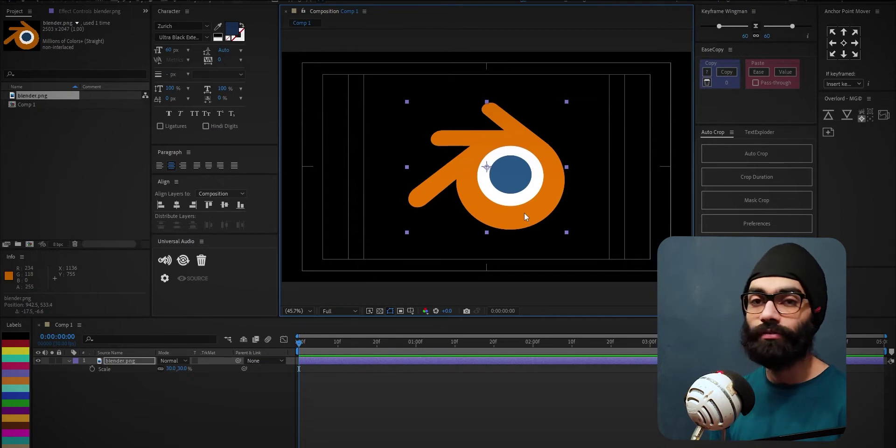
pyautogui.click(132, 376)
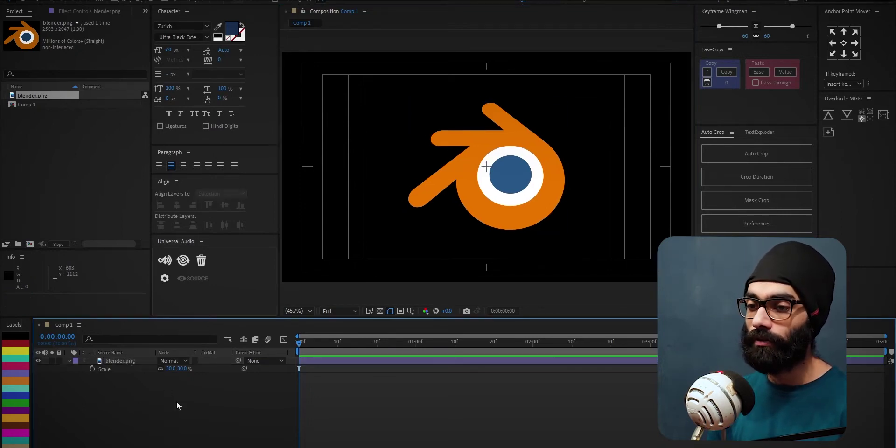
# - Compare the available 3D renderers in the composition settings and apply CINEMA 4D
pyautogui.hotkey('ctrl', 'k')
pyautogui.moveTo(324, 139); pyautogui.dragTo(534, 97)
pyautogui.click(450, 129)
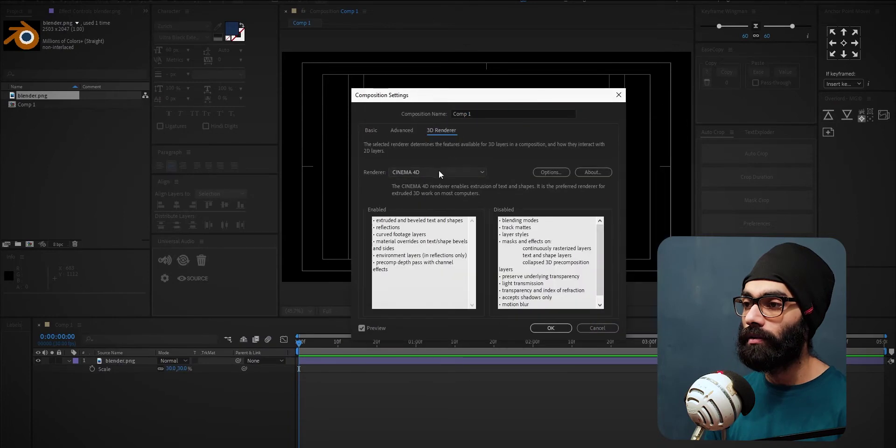
pyautogui.click(432, 178)
pyautogui.click(431, 186)
pyautogui.click(428, 174)
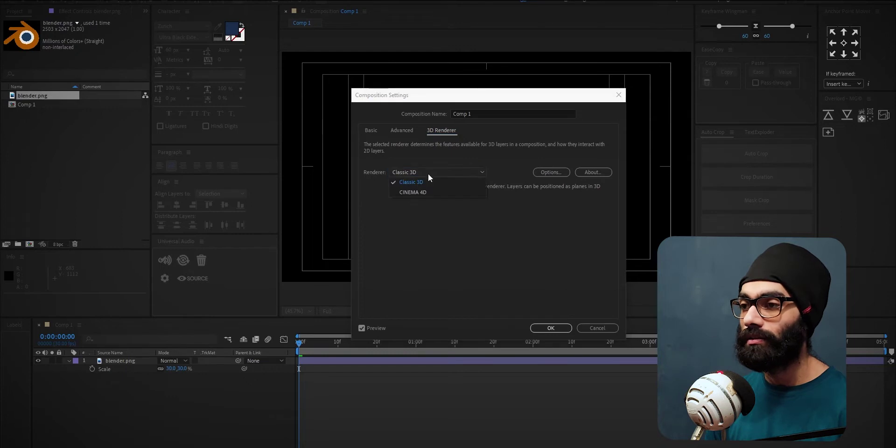
pyautogui.click(429, 191)
pyautogui.click(551, 328)
# - Make the blender.png layer 3D and expand its Geometry Options and Material Options
pyautogui.doubleClick(69, 361)
pyautogui.click(78, 370)
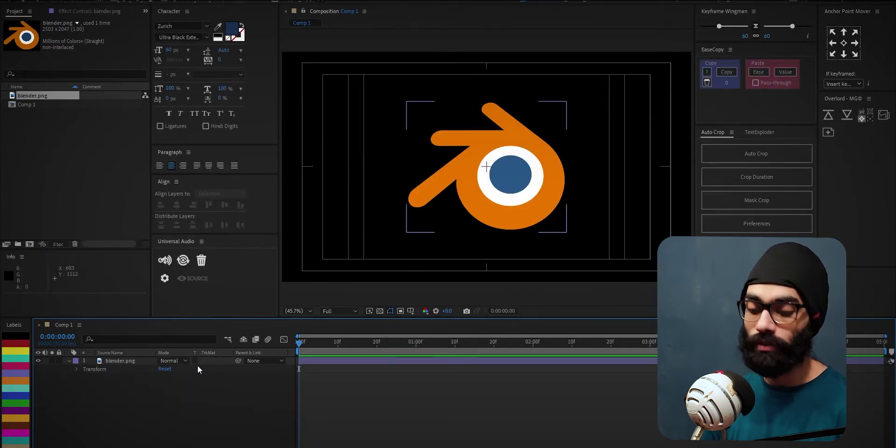
pyautogui.press('F4')
pyautogui.click(210, 361)
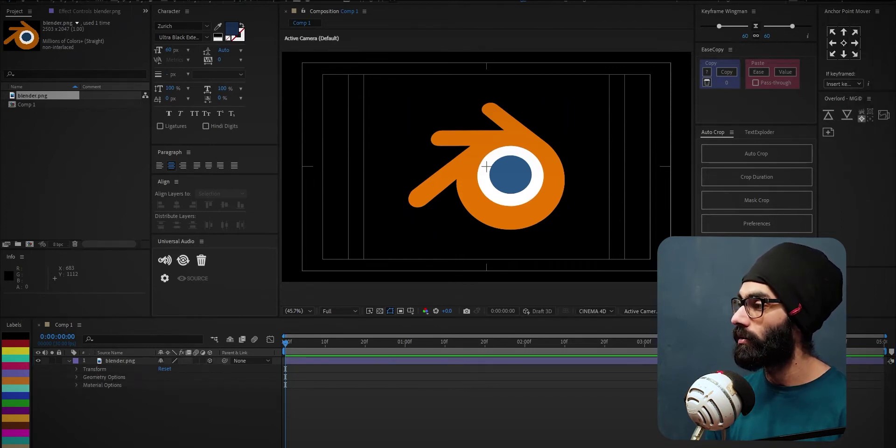
pyautogui.click(77, 377)
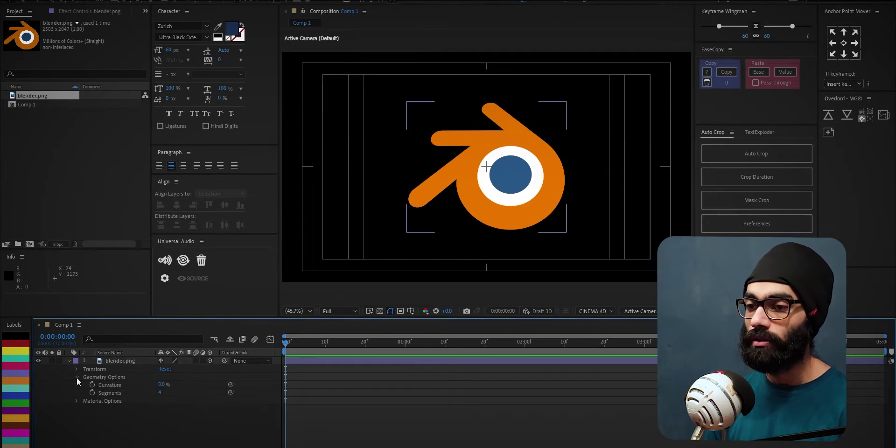
pyautogui.click(76, 401)
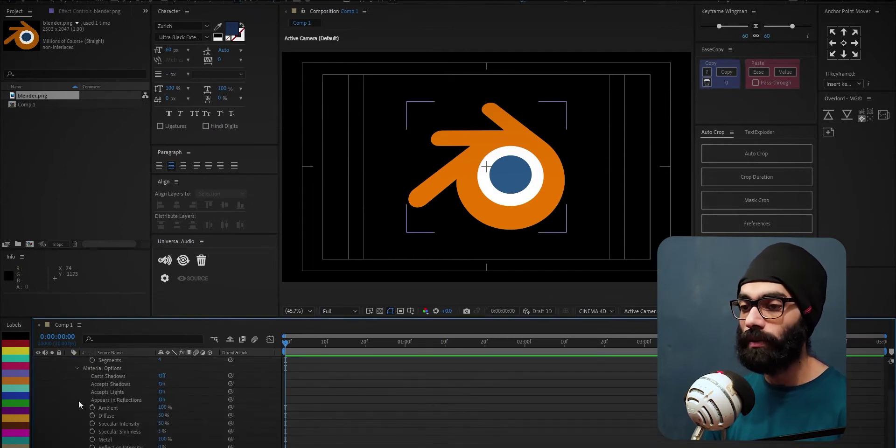
# - Try bending the logo with Curvature at 100% and -100% and Segments at 256, and undo the changes
pyautogui.moveTo(507, 212); pyautogui.dragTo(485, 207)
pyautogui.hotkey('ctrl', 'z')
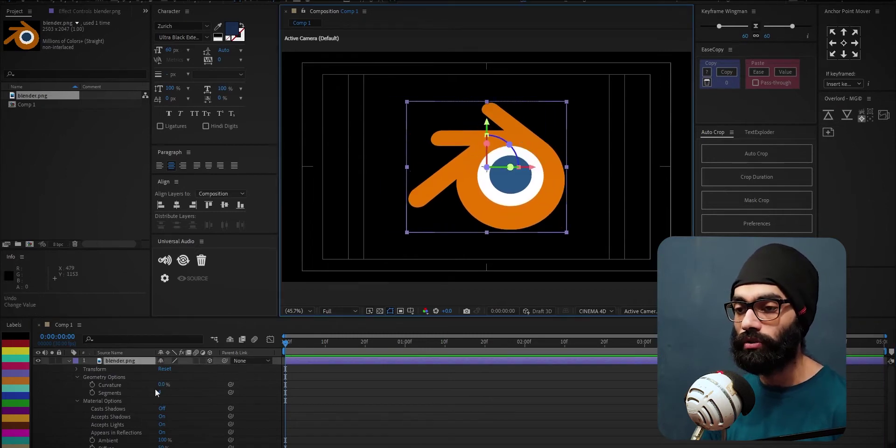
pyautogui.moveTo(161, 386); pyautogui.dragTo(207, 277)
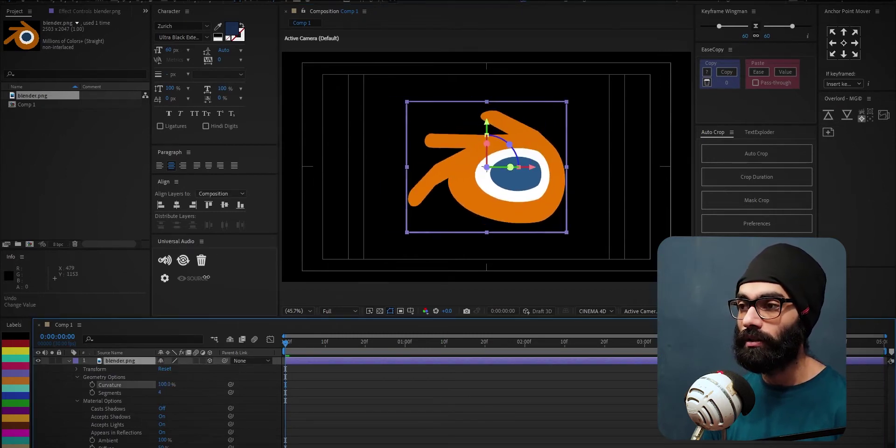
pyautogui.moveTo(222, 245)
pyautogui.mouseDown()
pyautogui.moveTo(172, 425)
pyautogui.moveTo(225, 261)
pyautogui.mouseUp()
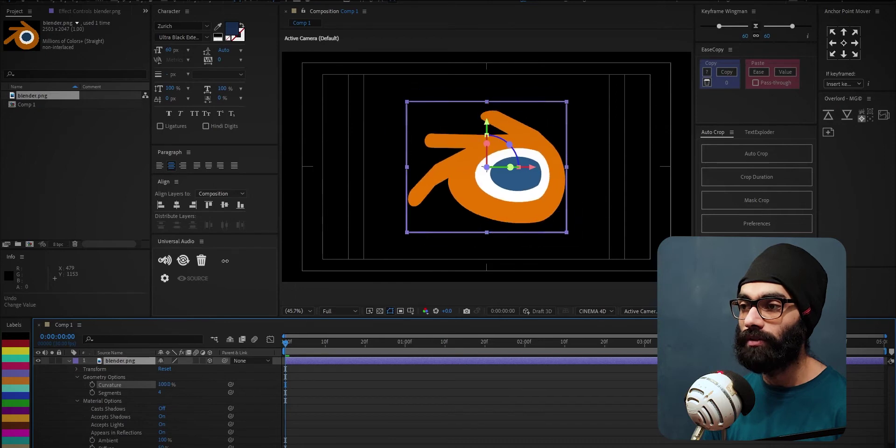
pyautogui.moveTo(270, 169); pyautogui.dragTo(208, 299)
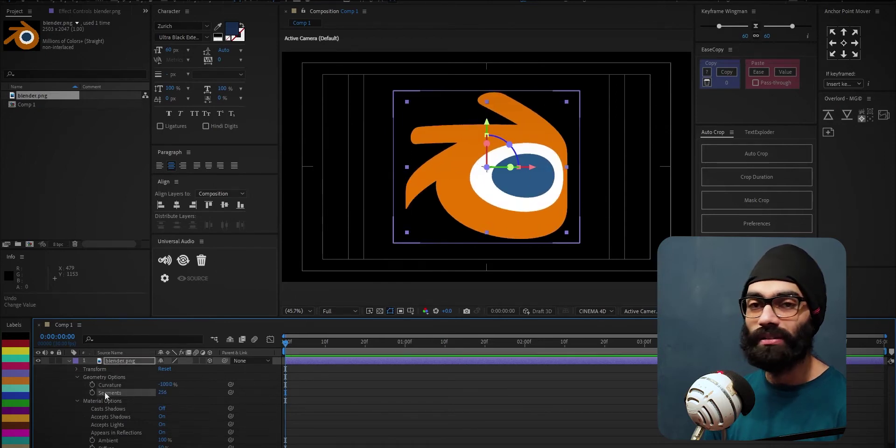
pyautogui.hotkey('ctrl', 'z')
pyautogui.hotkey('ctrl', 'z')
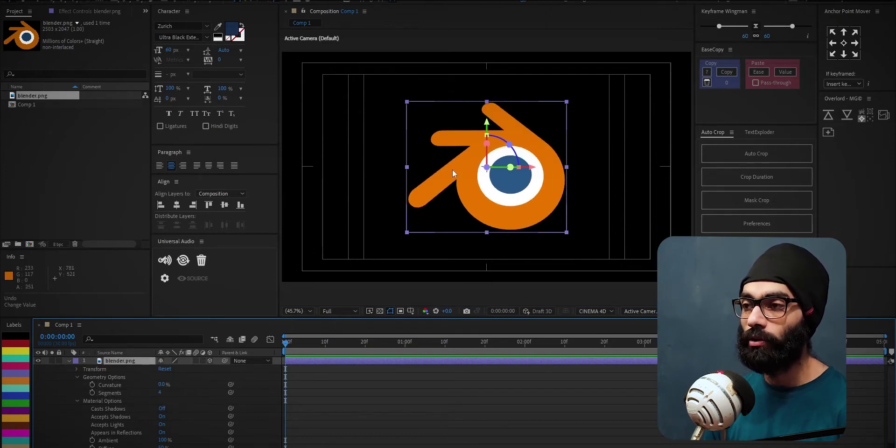
# - Collapse the geometry and material options and the whole property list of the blender.png layer
pyautogui.click(77, 377)
pyautogui.click(78, 385)
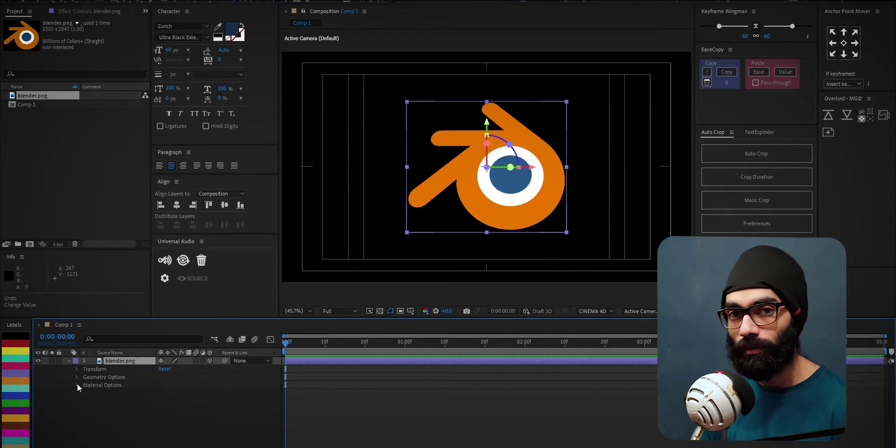
pyautogui.click(92, 411)
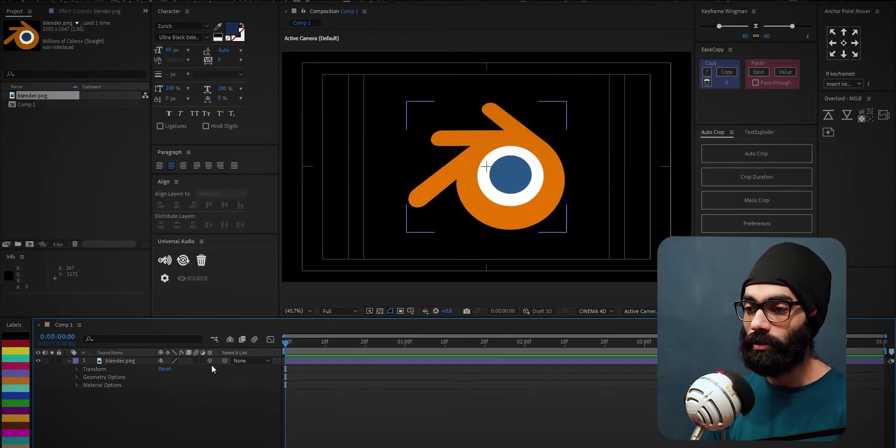
pyautogui.click(71, 361)
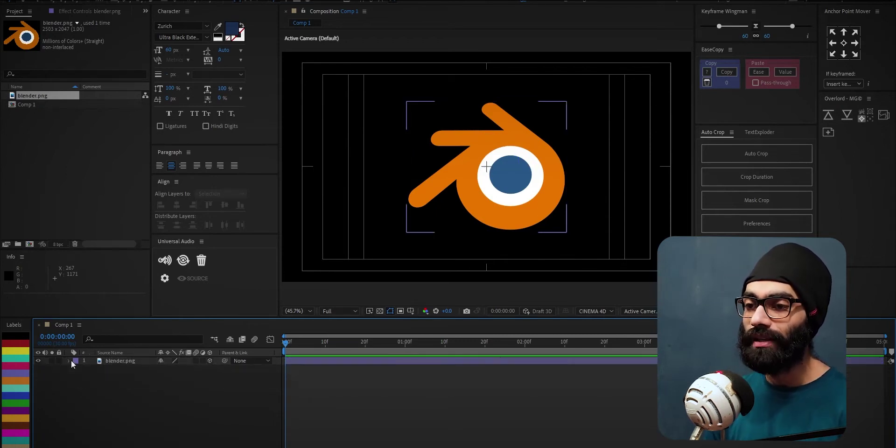
# - Change the composition's 3D renderer to Classic 3D and select the logo in the viewer
pyautogui.hotkey('ctrl', 'k')
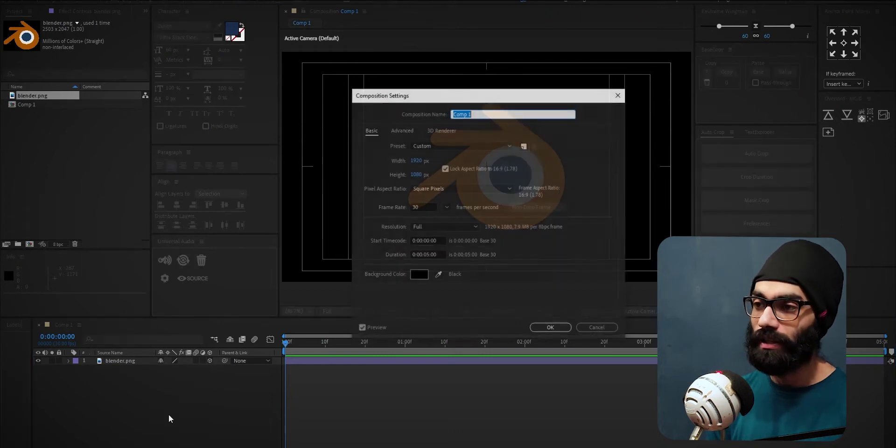
pyautogui.click(447, 135)
pyautogui.click(440, 174)
pyautogui.click(439, 184)
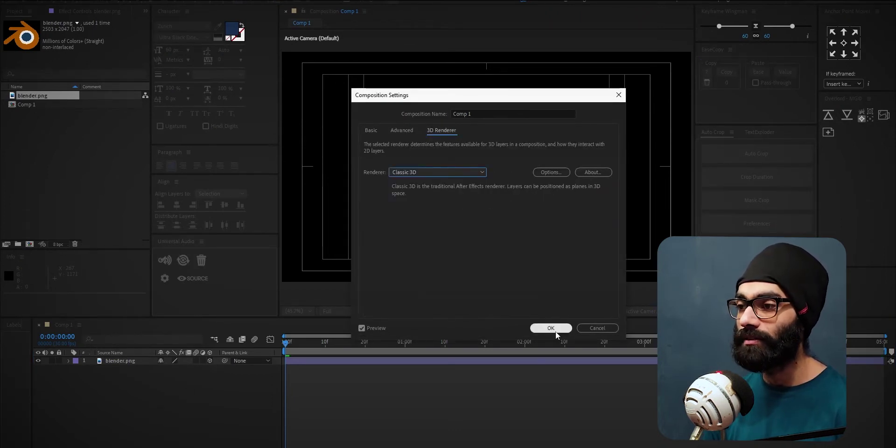
pyautogui.click(558, 328)
pyautogui.click(514, 195)
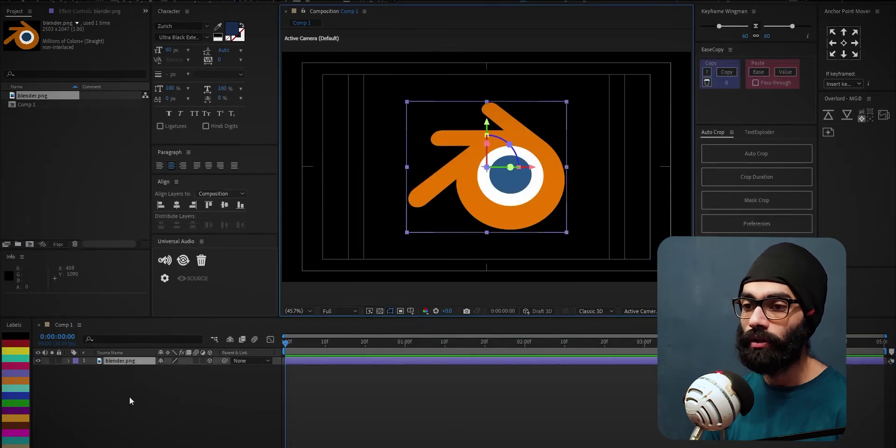
# - Rename the composition Comp 1 as "classic 3d"
pyautogui.click(29, 103)
pyautogui.press('Return')
pyautogui.write('classic 3d')
pyautogui.press('Return')
# - Duplicate the classic 3d composition, rename the copy "c4d" and open it in the timeline
pyautogui.hotkey('ctrl', 'd')
pyautogui.press('Return')
pyautogui.write('d')
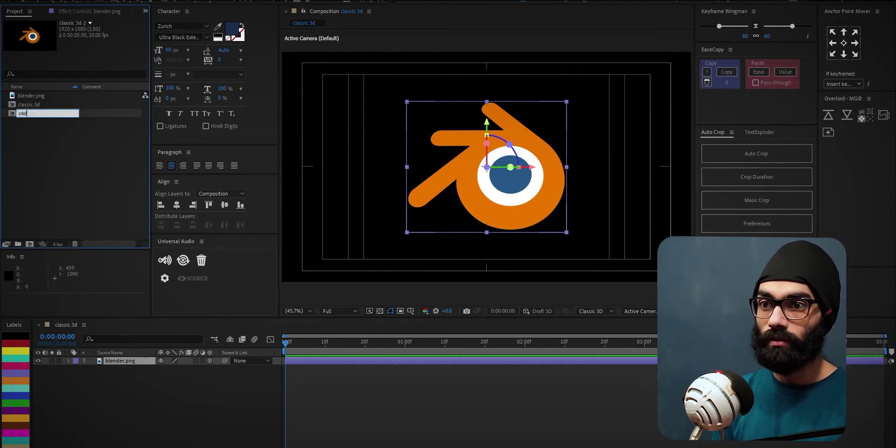
pyautogui.press('Return')
pyautogui.click(274, 360)
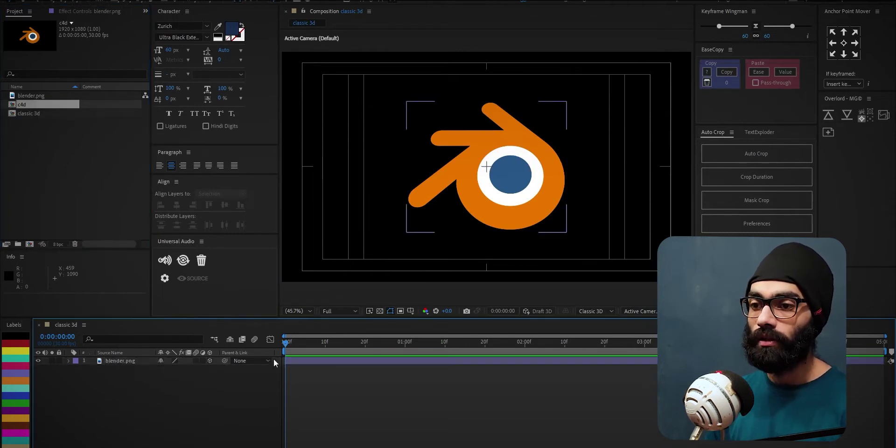
pyautogui.doubleClick(23, 104)
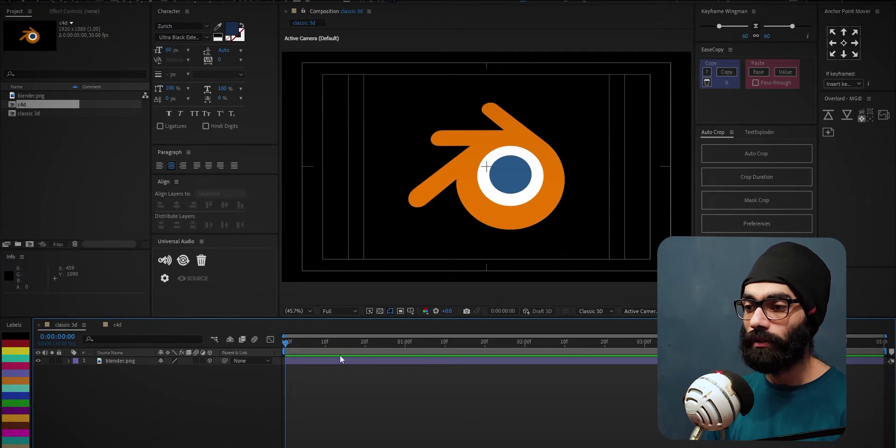
# - Check which 3D renderer the classic 3d composition uses and select its blender.png layer
pyautogui.hotkey('ctrl', 'k')
pyautogui.click(450, 132)
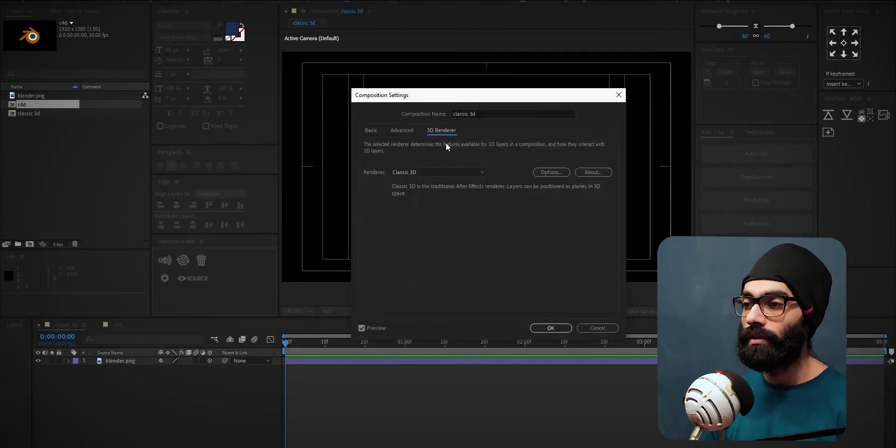
pyautogui.click(558, 329)
pyautogui.click(134, 362)
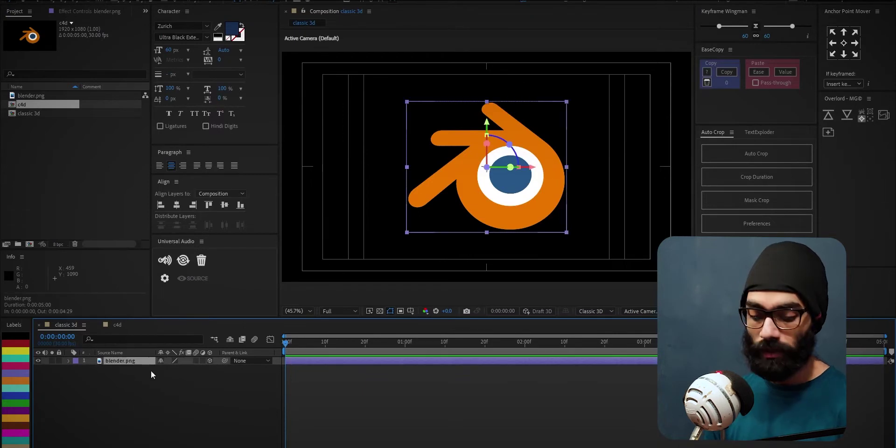
# - Pre-compose the blender.png layer into a new composition named "logo"
pyautogui.hotkey('ctrl', 'shift', 'c')
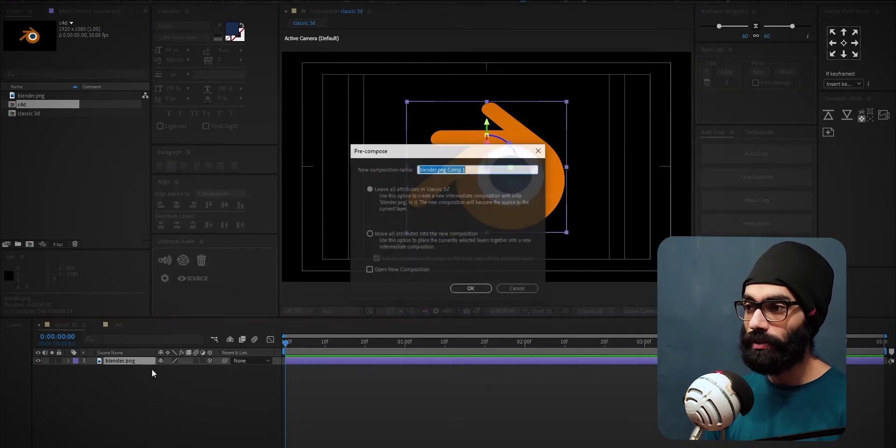
pyautogui.write('bl')
pyautogui.press('Return')
# - Separate the logo layer's Position dimensions and give Z Position the expression "index"
pyautogui.press('p')
pyautogui.rightClick(121, 368)
pyautogui.press('s')
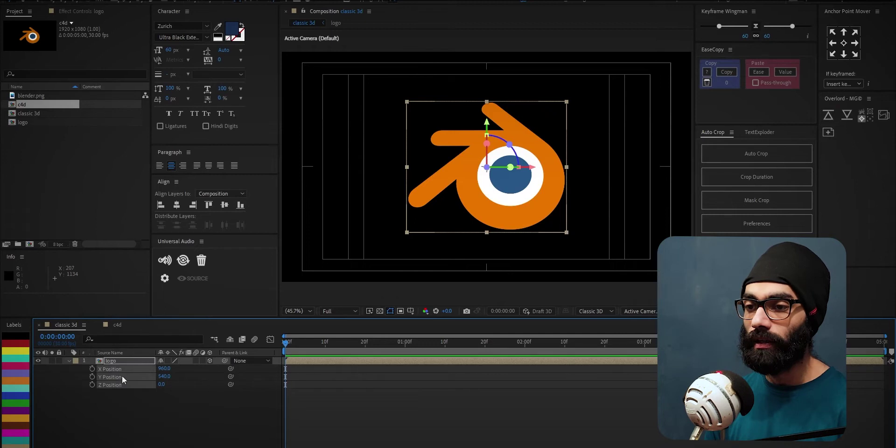
pyautogui.click(118, 409)
pyautogui.click(116, 386)
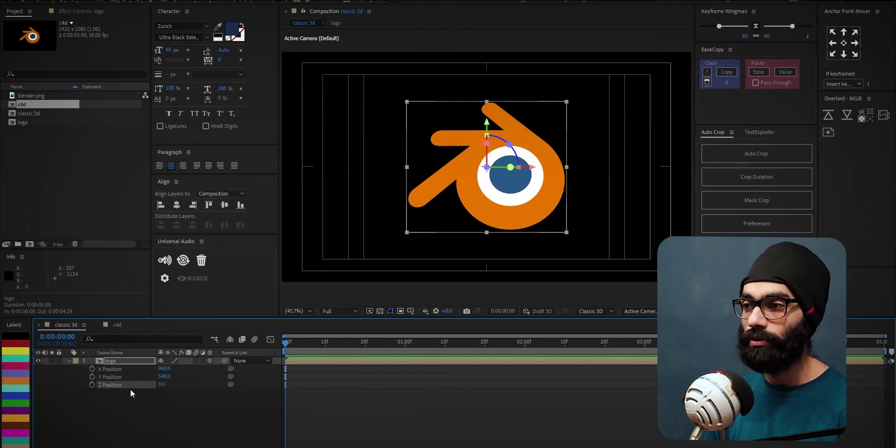
pyautogui.keyDown('alt'); pyautogui.click(92, 385); pyautogui.keyUp('alt')
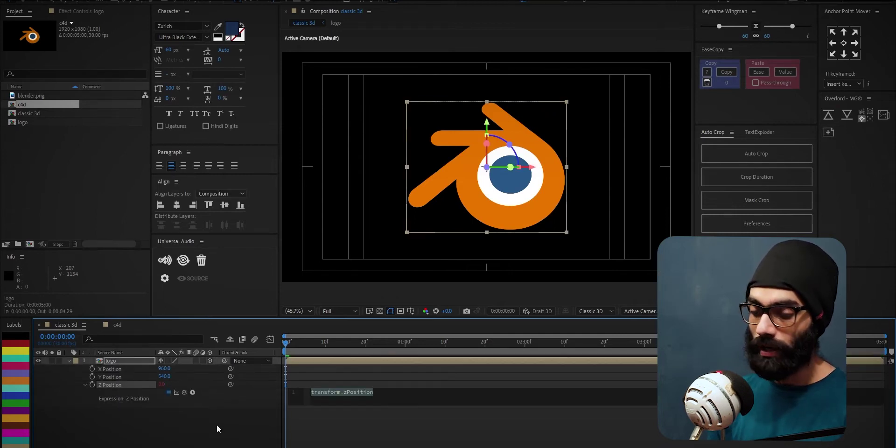
pyautogui.write('index')
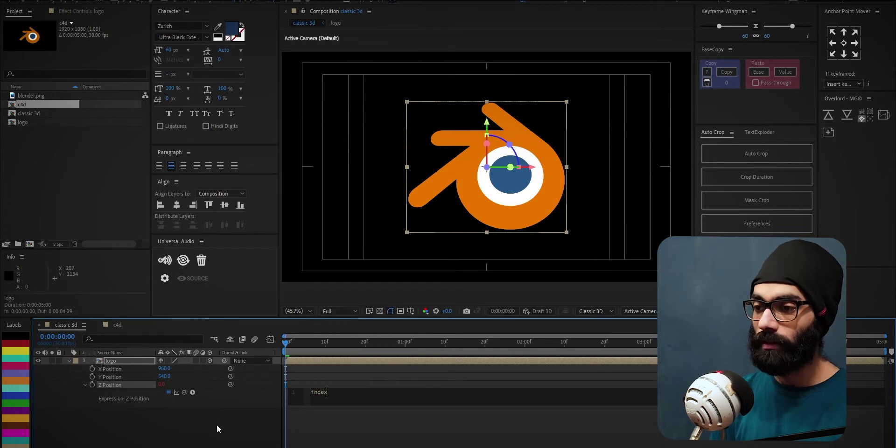
pyautogui.click(217, 425)
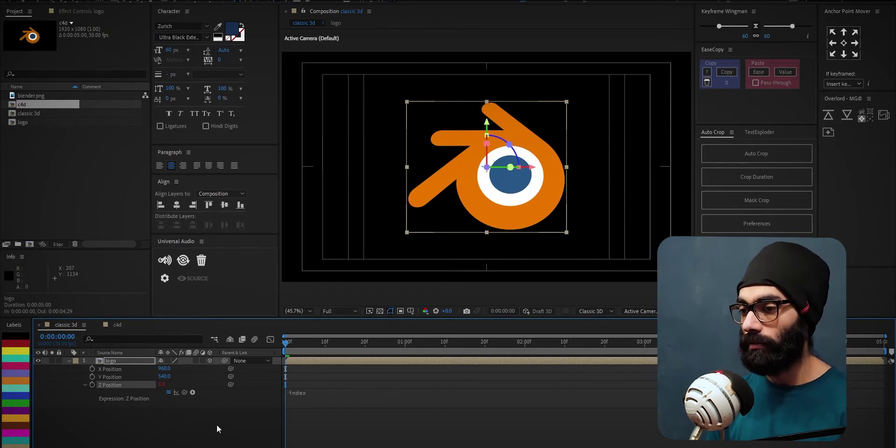
pyautogui.click(69, 361)
pyautogui.click(119, 361)
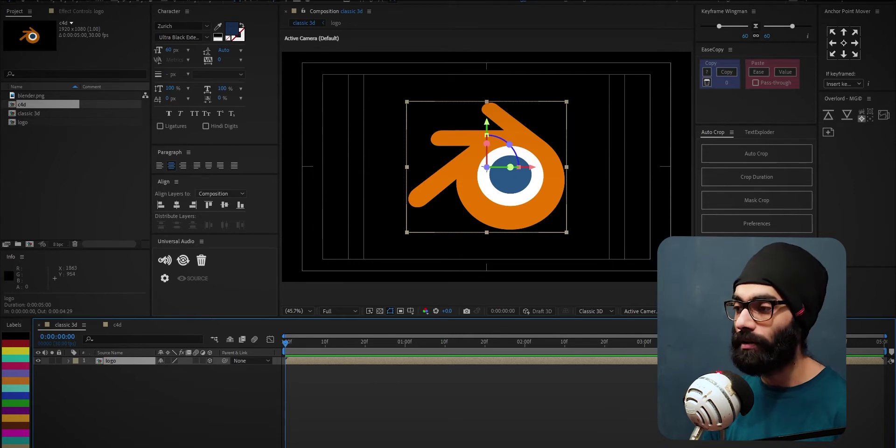
# - Switch the 3D view to Custom View 1 to see the logo at an angle
pyautogui.click(639, 309)
pyautogui.click(639, 411)
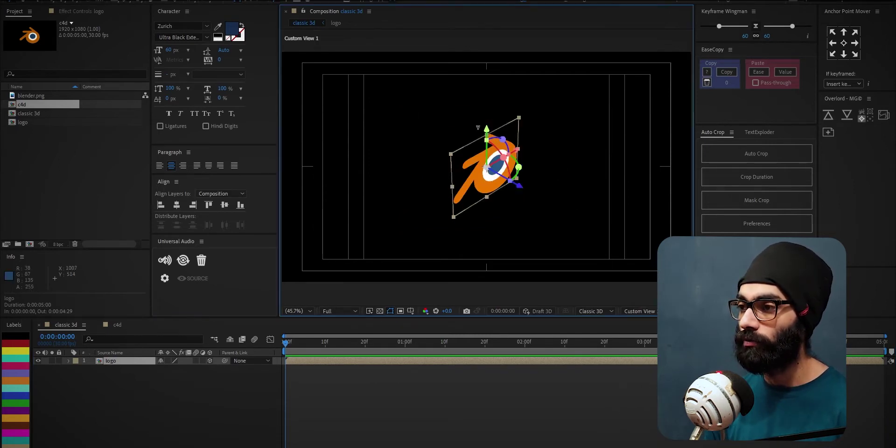
pyautogui.click(533, 240)
pyautogui.scroll(3, 475, 188)
pyautogui.scroll(-1, 474, 188)
# - Duplicate the logo layer repeatedly until 54 copies are stacked in the classic 3d composition
pyautogui.click(127, 361)
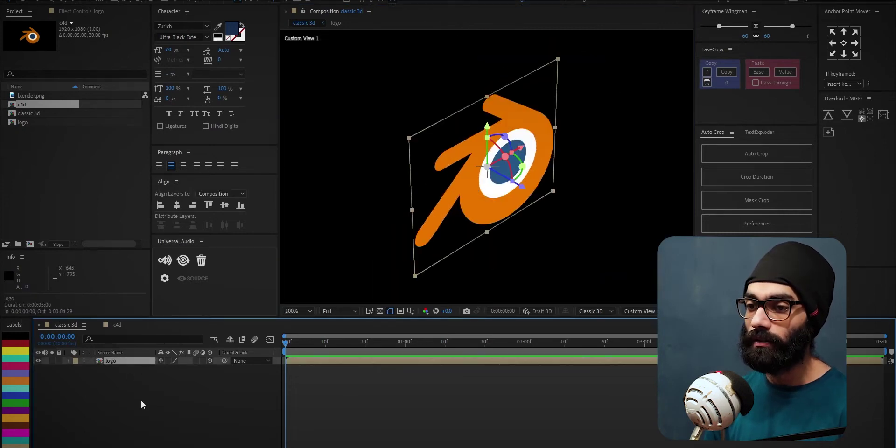
pyautogui.hotkey('ctrl', 'd')
pyautogui.hotkey('ctrl', 'd')
pyautogui.hotkey('ctrl', 'd')
pyautogui.hotkey('ctrl', 'd')
pyautogui.hotkey('ctrl', 'd')
pyautogui.hotkey('ctrl', 'd')
pyautogui.hotkey('ctrl', 'd')
pyautogui.hotkey('ctrl', 'd')
pyautogui.hotkey('ctrl', 'd')
pyautogui.hotkey('ctrl', 'd')
pyautogui.hotkey('ctrl', 'd')
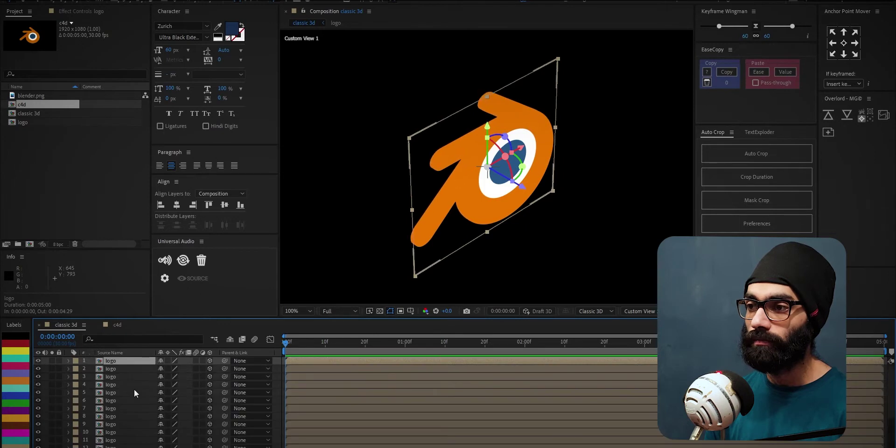
pyautogui.hotkey('ctrl', 'd')
pyautogui.hotkey('ctrl', 'd')
pyautogui.hotkey('ctrl', 'd')
pyautogui.hotkey('ctrl', 'd')
pyautogui.scroll(-7, 133, 400)
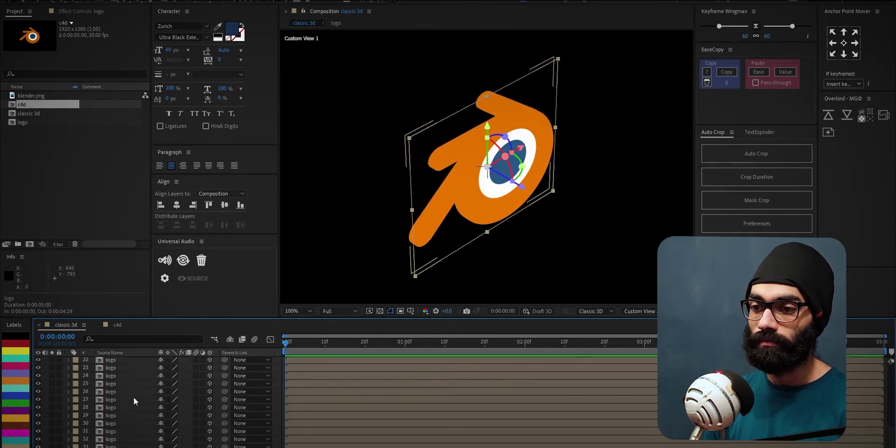
pyautogui.hotkey('ctrl', 'd')
pyautogui.hotkey('ctrl', 'd')
pyautogui.hotkey('ctrl', 'd')
pyautogui.hotkey('ctrl', 'd')
pyautogui.hotkey('ctrl', 'd')
pyautogui.hotkey('ctrl', 'd')
pyautogui.hotkey('ctrl', 'd')
pyautogui.hotkey('ctrl', 'd')
pyautogui.hotkey('ctrl', 'd')
pyautogui.hotkey('ctrl', 'd')
pyautogui.hotkey('ctrl', 'd')
pyautogui.hotkey('ctrl', 'd')
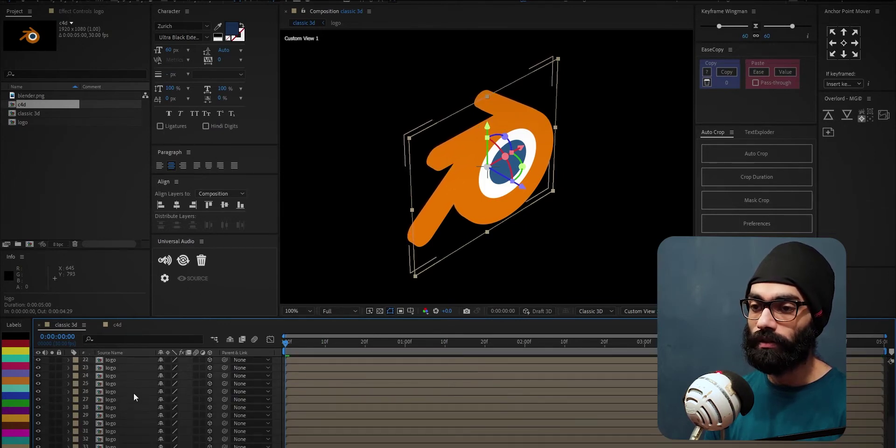
pyautogui.hotkey('ctrl', 'd')
pyautogui.hotkey('ctrl', 'd')
pyautogui.hotkey('ctrl', 'd')
pyautogui.hotkey('ctrl', 'd')
pyautogui.hotkey('ctrl', 'd')
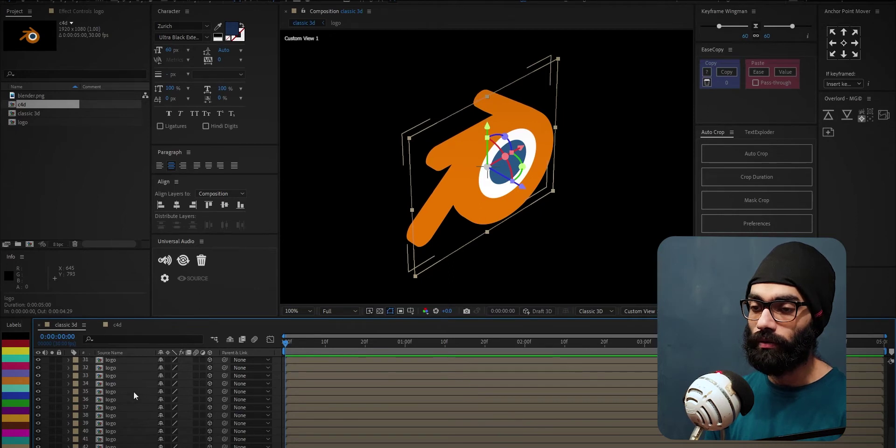
pyautogui.scroll(6, 133, 391)
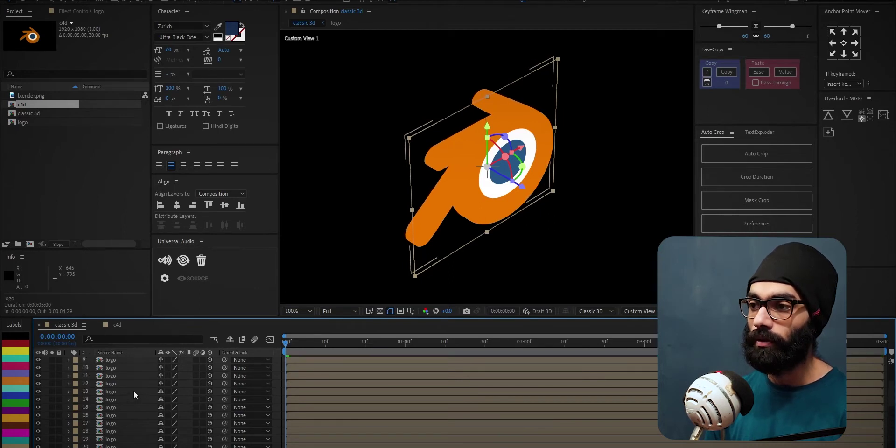
pyautogui.scroll(8, 134, 391)
pyautogui.click(520, 228)
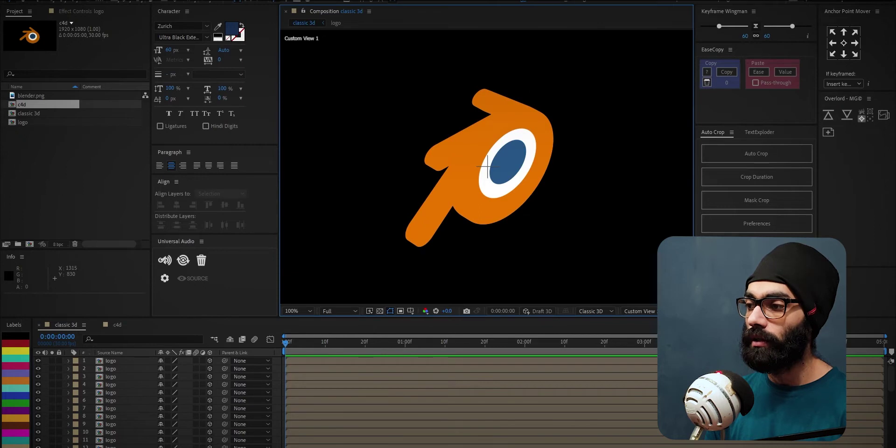
# - Return the 3D view to Active Camera (Default) with the whole logo in frame
pyautogui.click(646, 312)
pyautogui.click(653, 321)
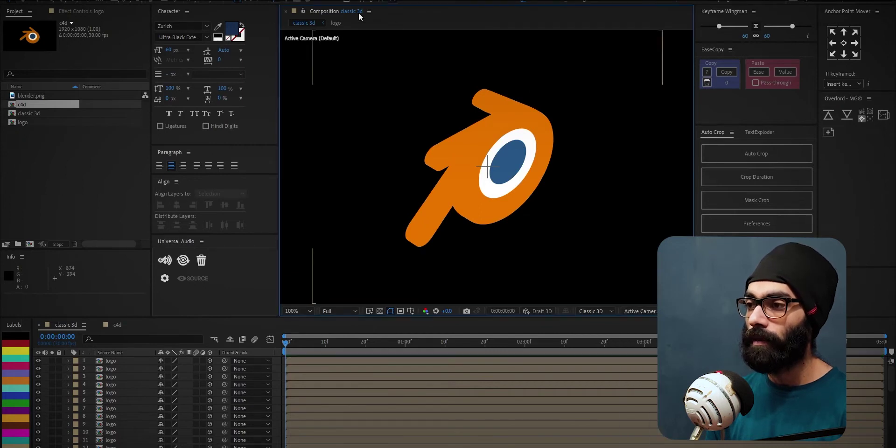
pyautogui.scroll(-2, 499, 129)
pyautogui.scroll(2, 499, 130)
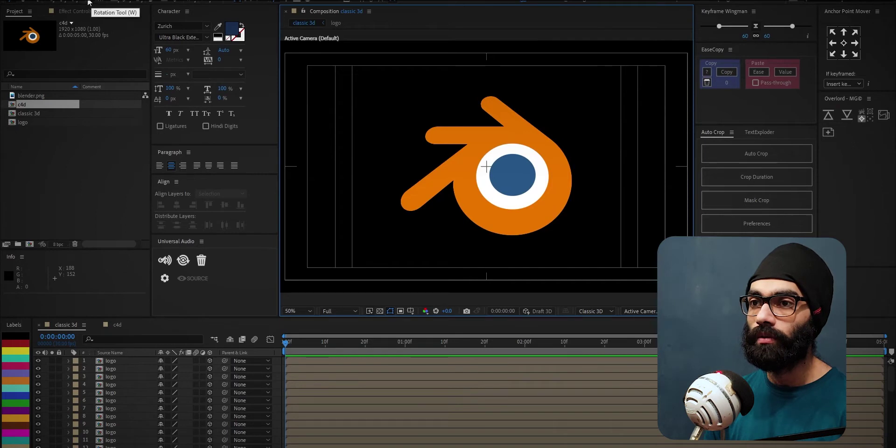
# - Orbit the default camera around the stacked logo to inspect its thickness, and reset the default camera
pyautogui.click(52, 3)
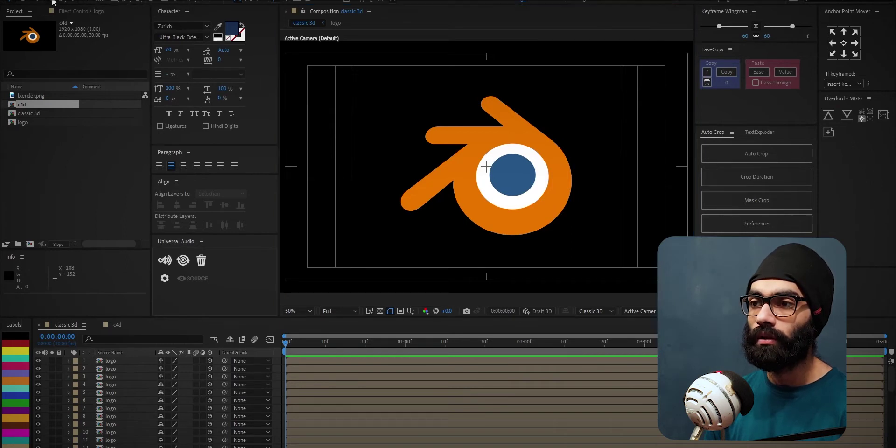
pyautogui.moveTo(502, 189); pyautogui.dragTo(513, 173)
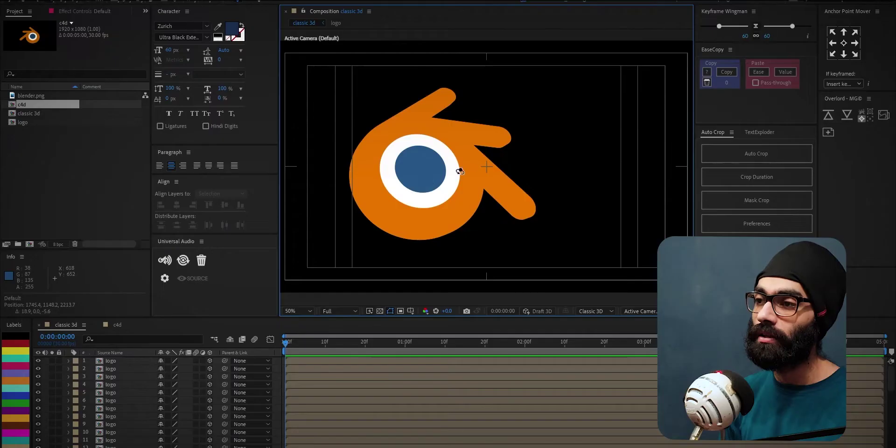
pyautogui.moveTo(460, 171); pyautogui.dragTo(505, 174)
pyautogui.moveTo(421, 175); pyautogui.dragTo(496, 150)
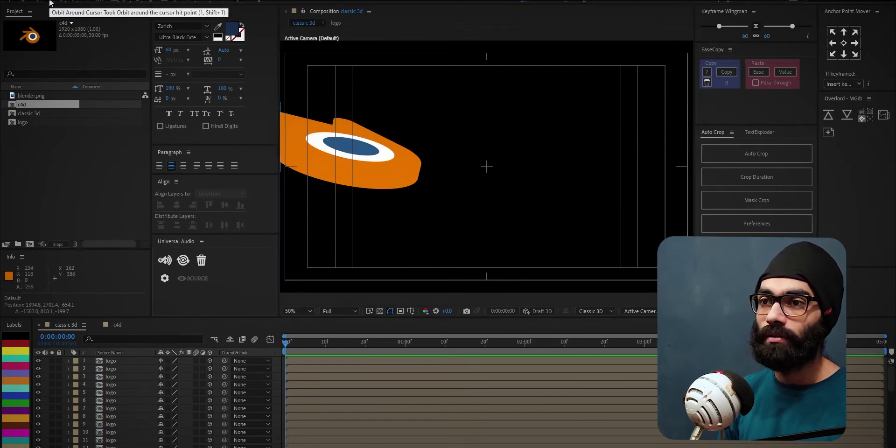
pyautogui.click(151, 1)
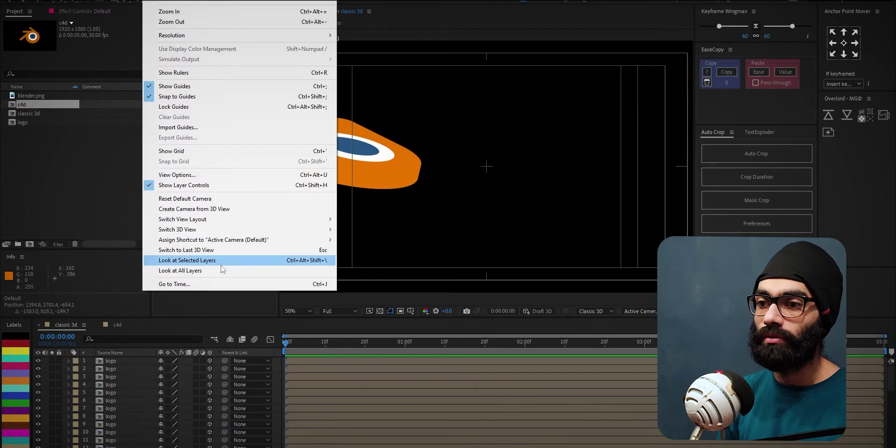
pyautogui.click(212, 200)
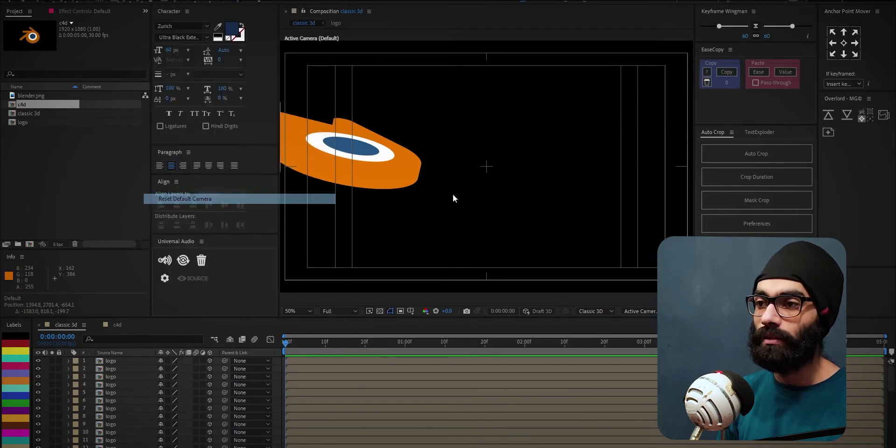
# - Select all logo layers and pre-compose them into a new composition named "logo_inside"
pyautogui.click(122, 385)
pyautogui.hotkey('ctrl', 'a')
pyautogui.scroll(-1, 122, 385)
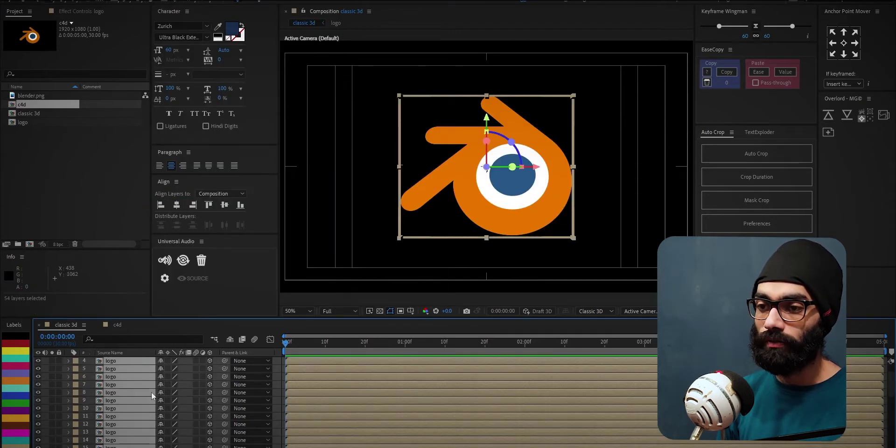
pyautogui.hotkey('ctrl', 'shift', 'c')
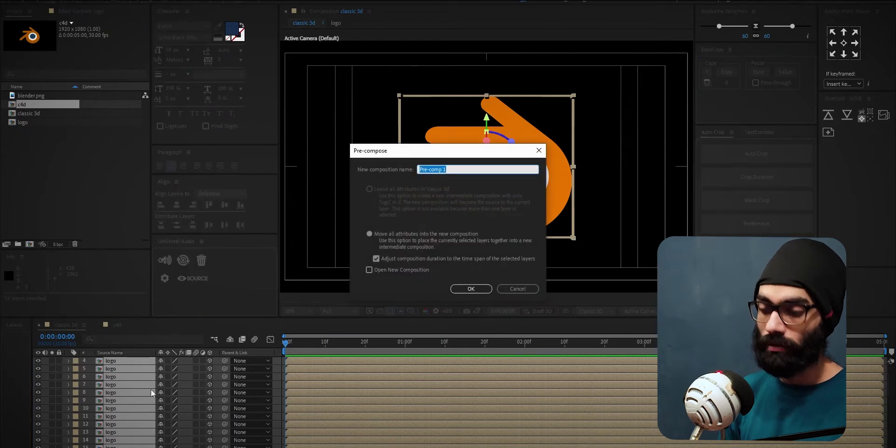
pyautogui.press('BackSpace')
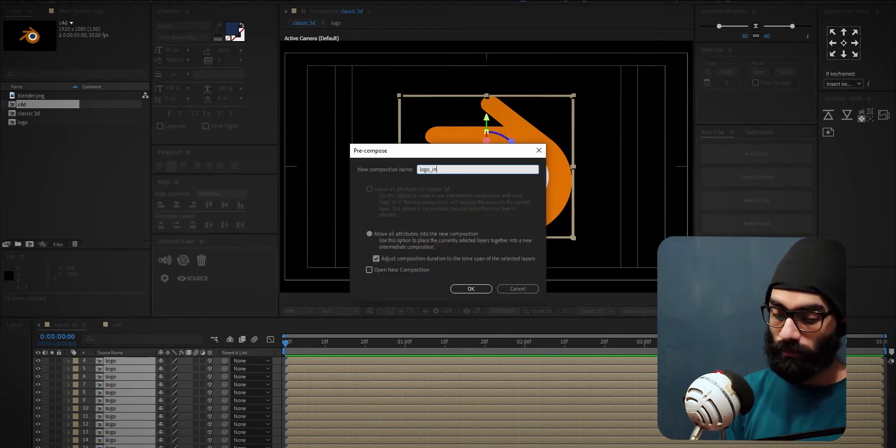
pyautogui.press('Return')
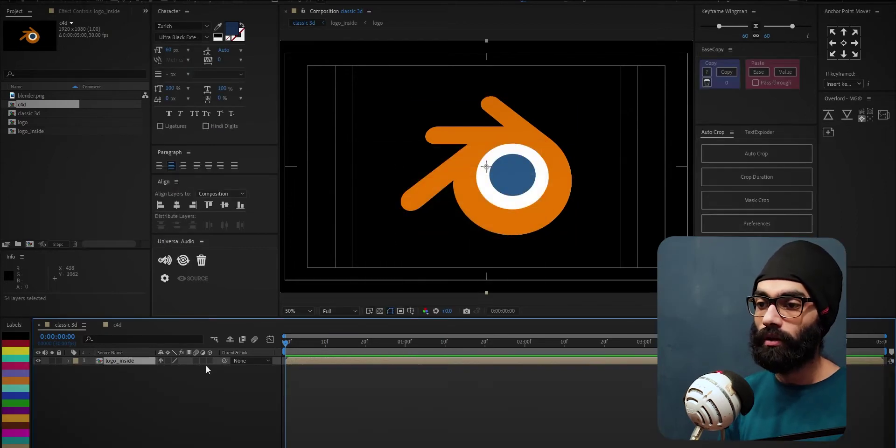
# - Enable Collapse Transformations on the logo_inside layer and make it a 3D layer
pyautogui.click(168, 361)
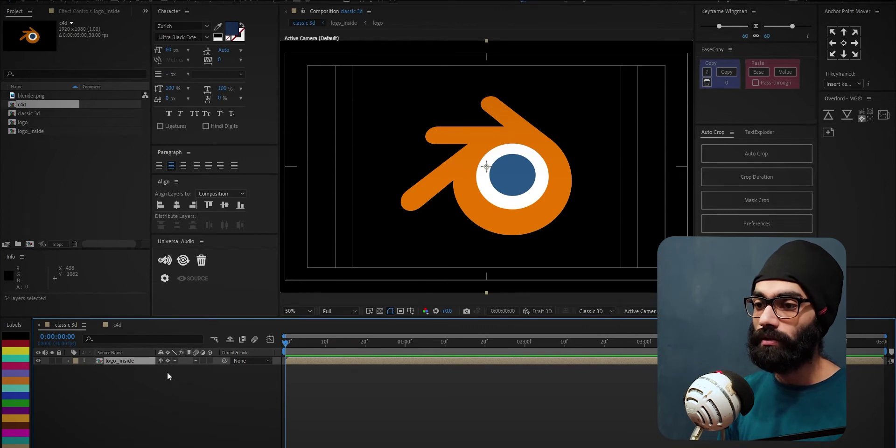
pyautogui.click(167, 373)
pyautogui.click(166, 361)
pyautogui.moveTo(513, 191); pyautogui.dragTo(507, 177)
pyautogui.hotkey('ctrl', 'z')
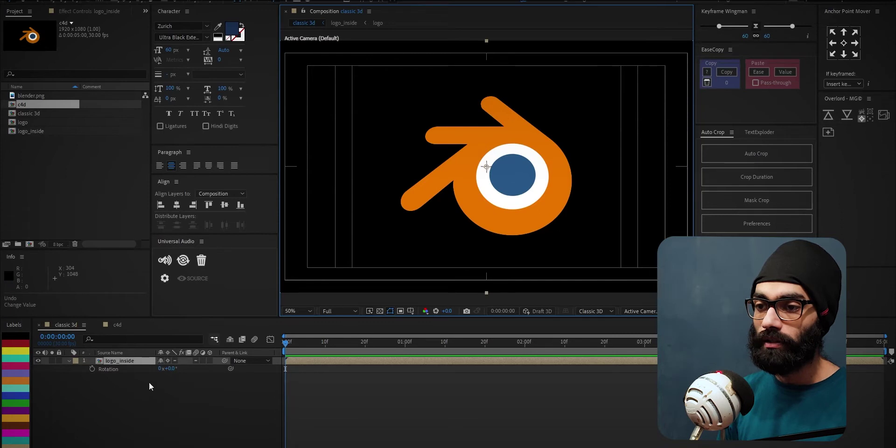
pyautogui.click(209, 361)
# - Try rotating the logo_inside layer with its Orientation values and undo each change
pyautogui.moveTo(170, 370); pyautogui.dragTo(137, 404)
pyautogui.hotkey('ctrl', 'z')
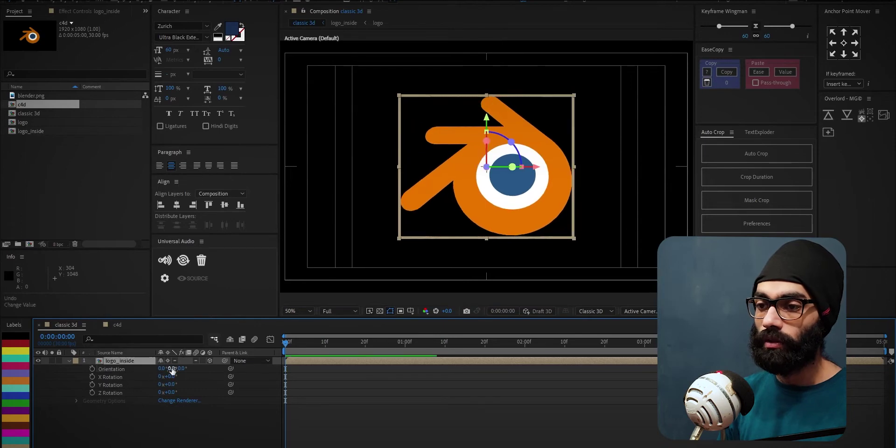
pyautogui.moveTo(171, 370); pyautogui.dragTo(175, 379)
pyautogui.hotkey('ctrl', 'z')
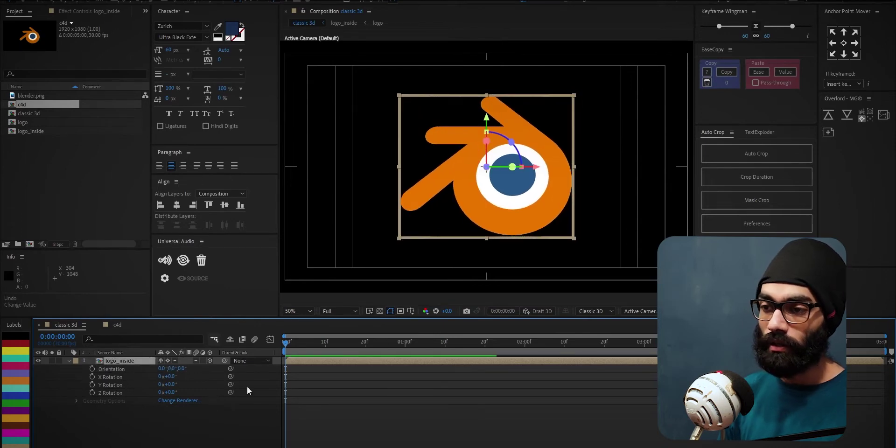
# - Set Orientation and Position keyframes on the logo_inside layer at 0:00:02:00
pyautogui.press('space')
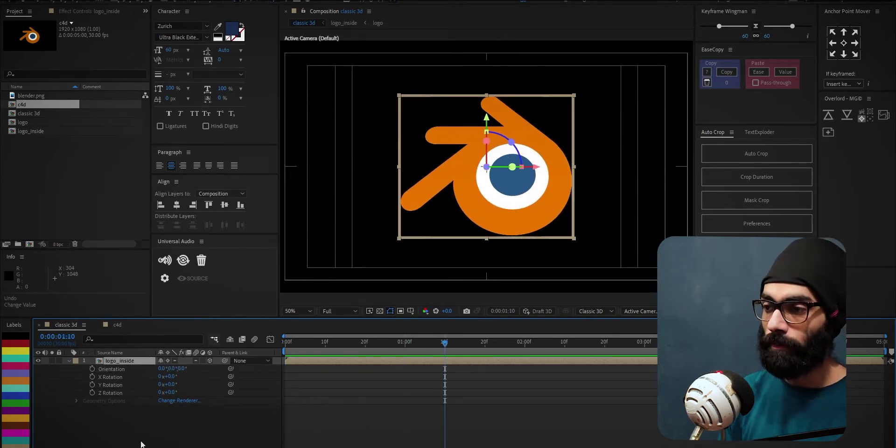
pyautogui.click(92, 369)
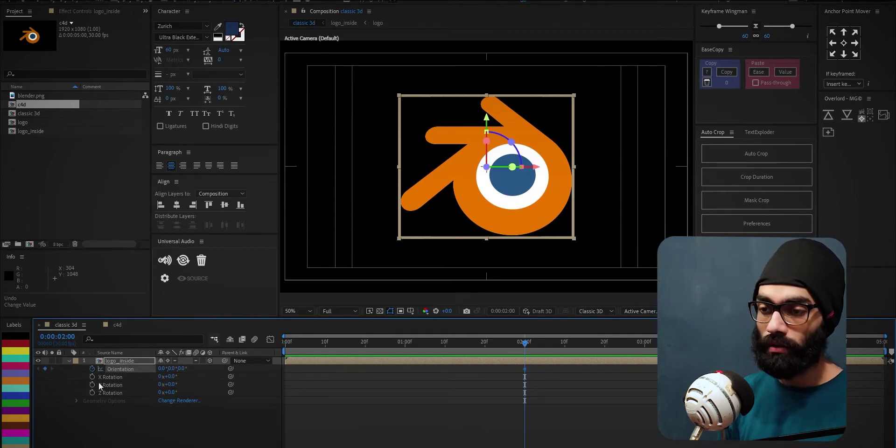
pyautogui.hotkey('alt', 'shift', 'p')
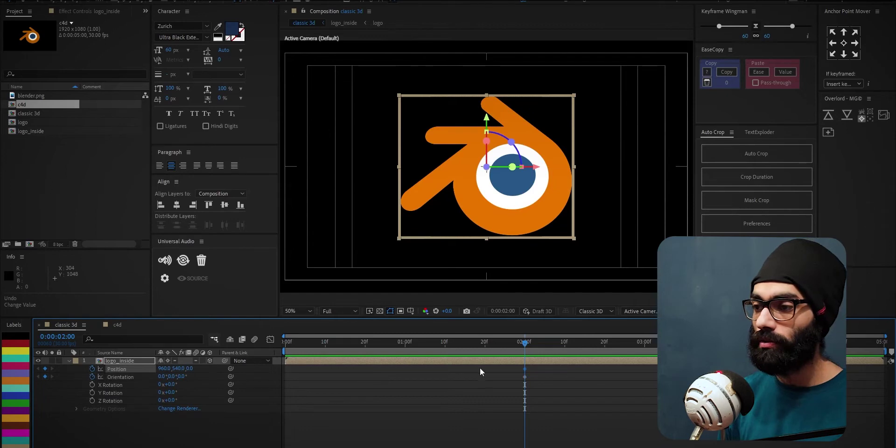
# - Keyframe the logo_inside layer's Z position at -2630 at 0:00:00:00 and scrub through the motion
pyautogui.moveTo(525, 344); pyautogui.dragTo(251, 359)
pyautogui.moveTo(191, 369); pyautogui.dragTo(68, 447)
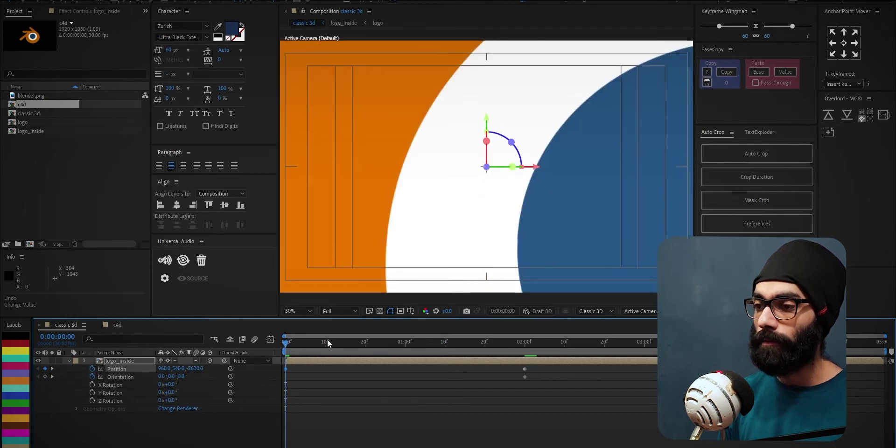
pyautogui.moveTo(328, 343); pyautogui.dragTo(601, 343)
pyautogui.moveTo(293, 344); pyautogui.dragTo(413, 360)
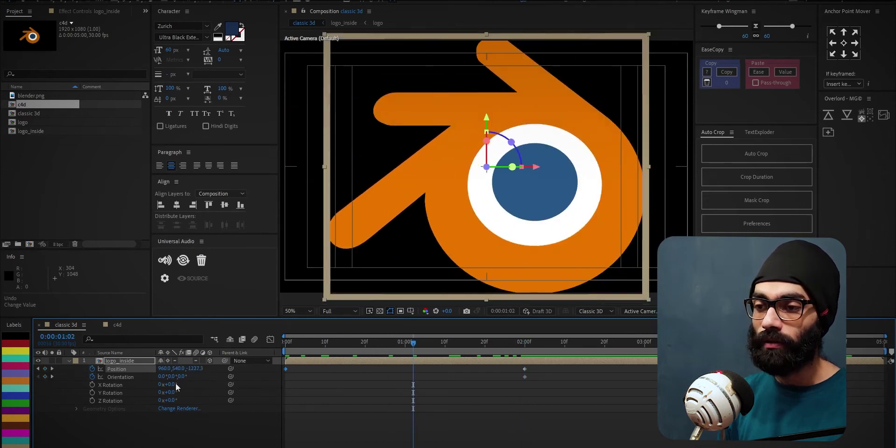
# - Set the logo_inside layer's Y Orientation to 90°, move that keyframe to 0:00:00:00 and scrub the opening frames
pyautogui.write('90')
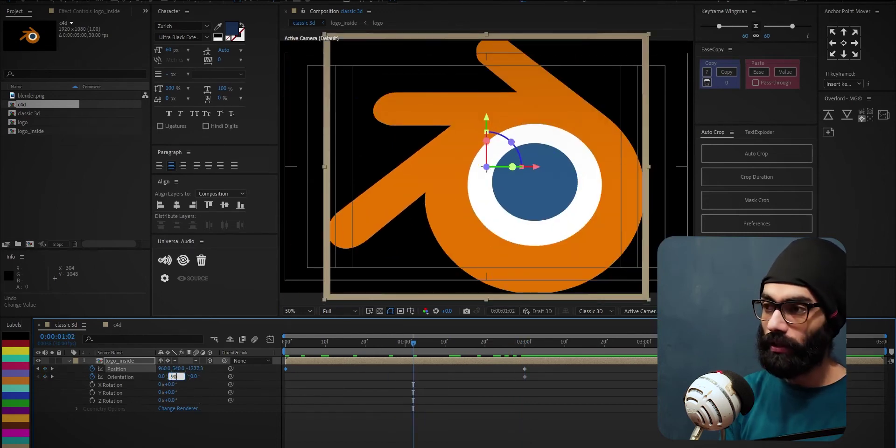
pyautogui.press('Return')
pyautogui.moveTo(413, 377); pyautogui.dragTo(286, 377)
pyautogui.click(306, 344)
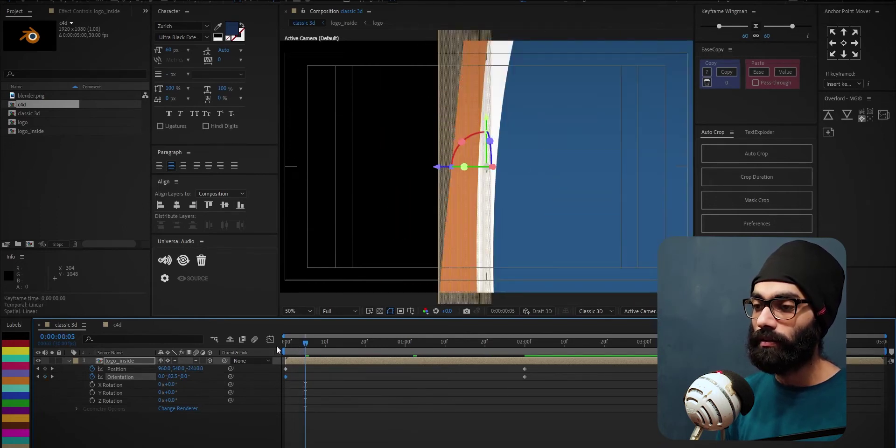
pyautogui.click(297, 345)
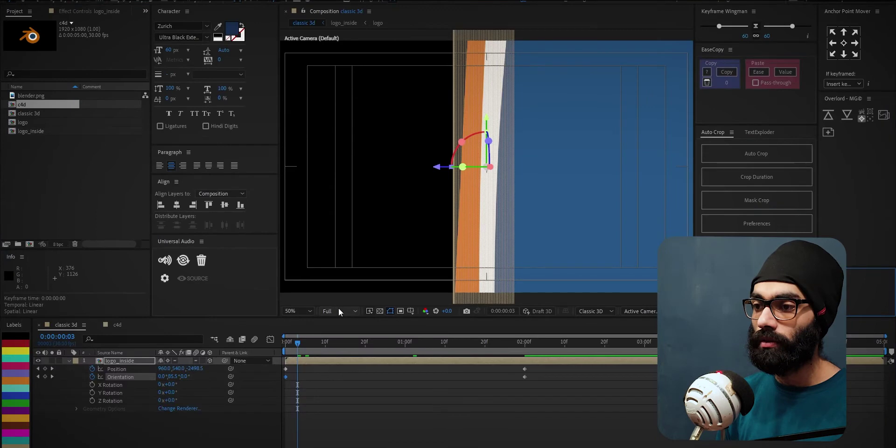
# - Set the preview resolution to Third, play the logo_inside animation from the start and scrub to its end
pyautogui.click(338, 310)
pyautogui.click(343, 350)
pyautogui.moveTo(297, 349); pyautogui.dragTo(279, 343)
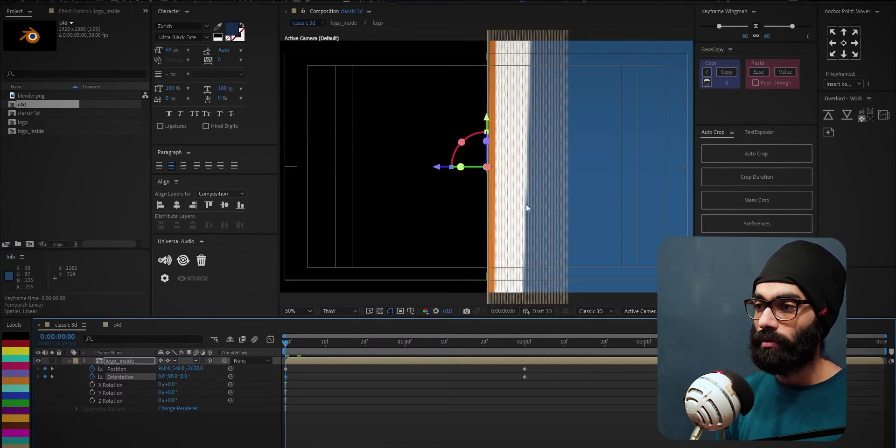
pyautogui.press('space')
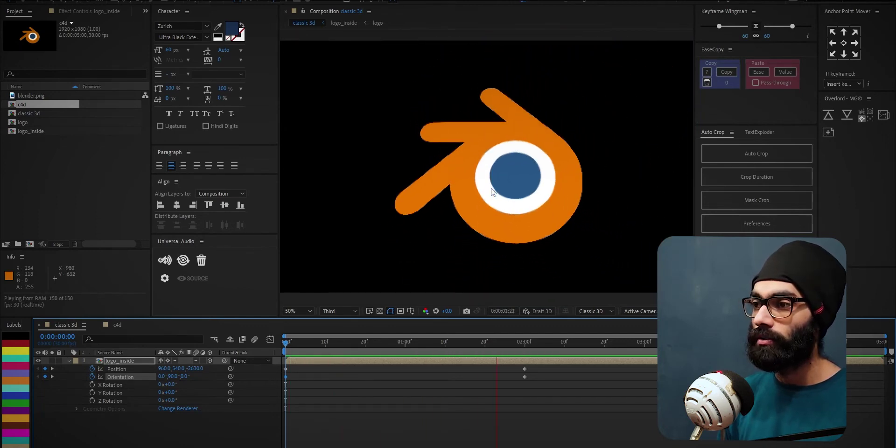
pyautogui.press('space')
pyautogui.moveTo(480, 346); pyautogui.dragTo(522, 353)
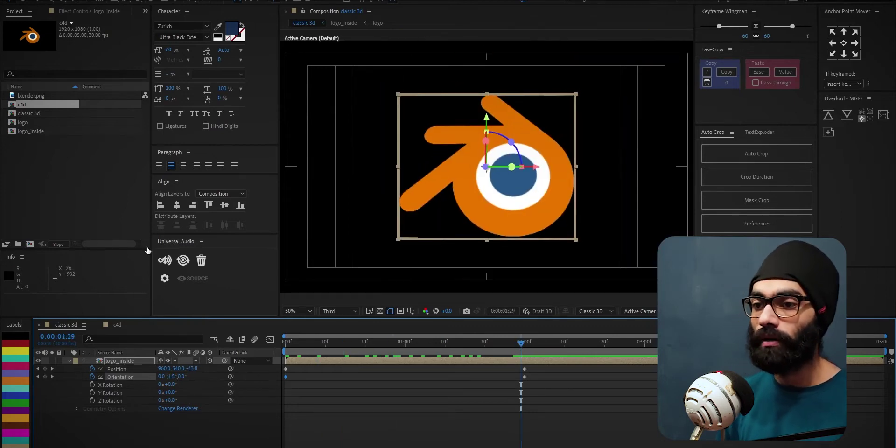
# - Open the c4d composition, select its blender.png layer and start Adobe Illustrator
pyautogui.click(110, 325)
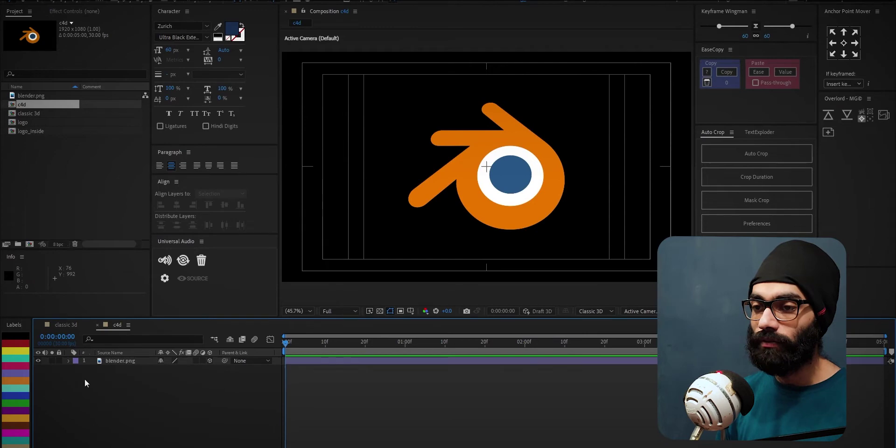
pyautogui.click(119, 361)
pyautogui.click(356, 447)
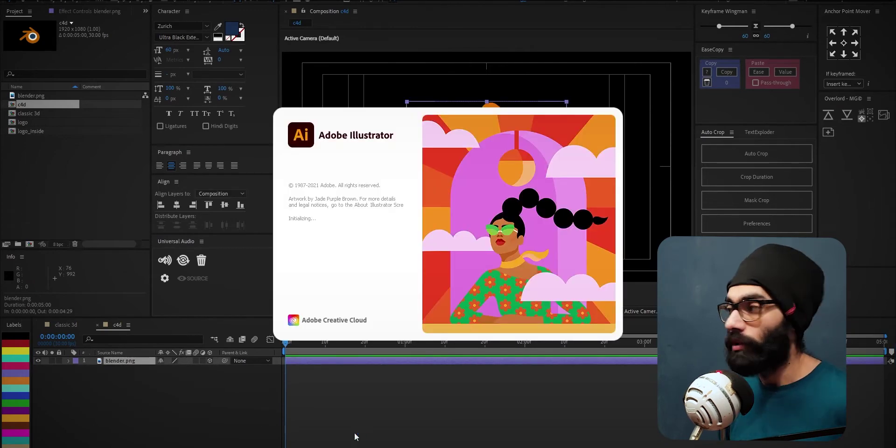
pyautogui.hotkey('alt', 'Tab')
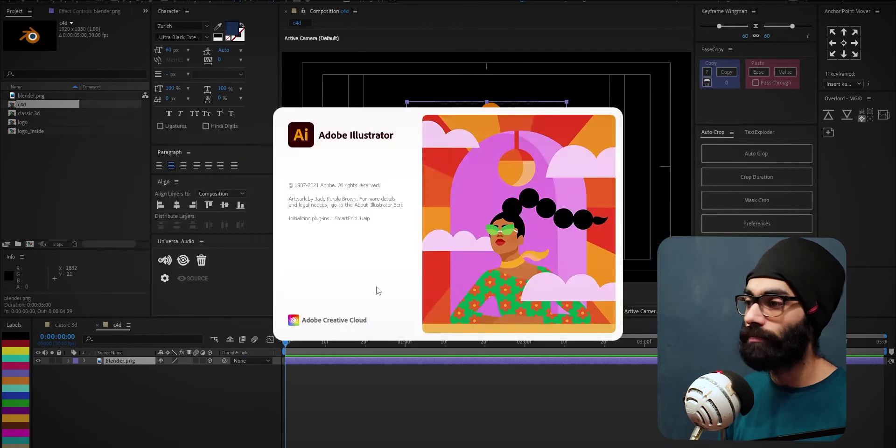
pyautogui.click(376, 291)
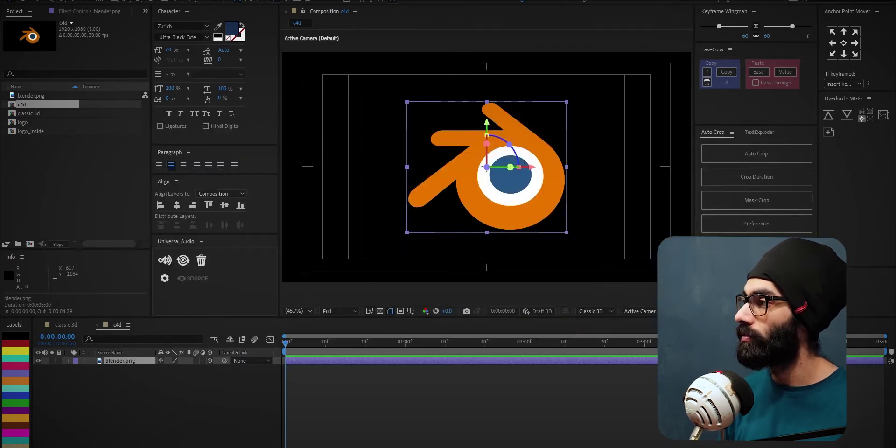
pyautogui.hotkey('alt', 'Tab')
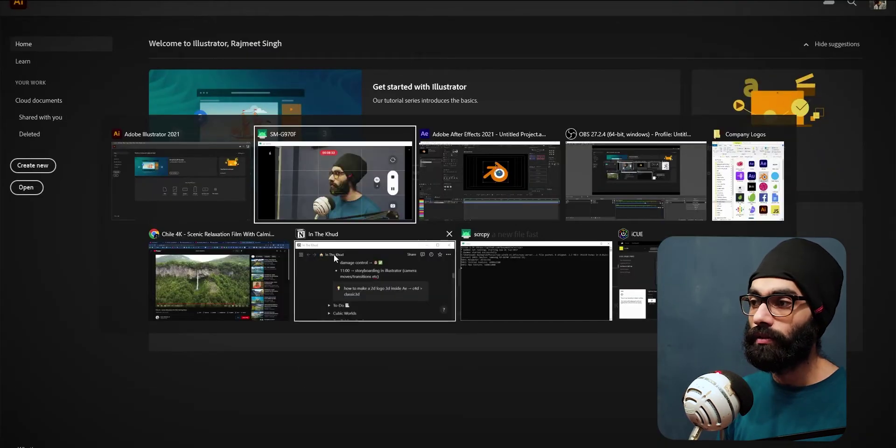
# - Open blender.png from the Company Logos folder in Illustrator
pyautogui.click(747, 197)
pyautogui.moveTo(757, 202); pyautogui.dragTo(407, 24)
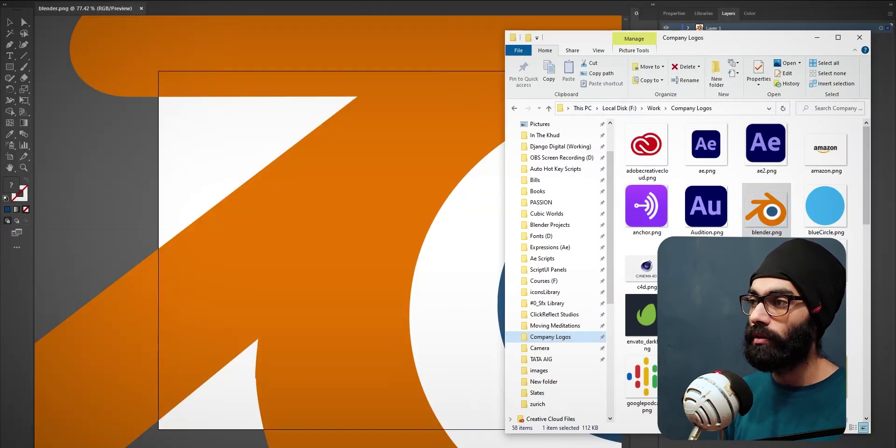
pyautogui.click(460, 278)
pyautogui.scroll(-1, 460, 278)
pyautogui.scroll(-5, 460, 279)
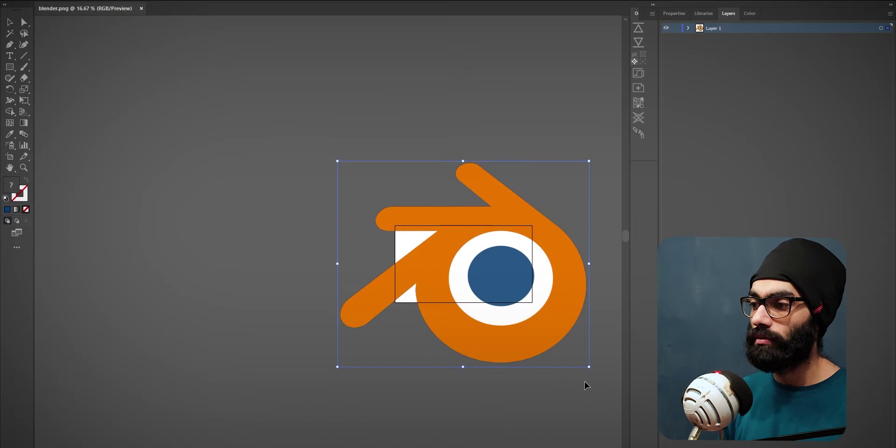
# - Scale the blender.png image down proportionally about its centre so it fits well inside the artboard
pyautogui.moveTo(591, 368); pyautogui.dragTo(486, 294)
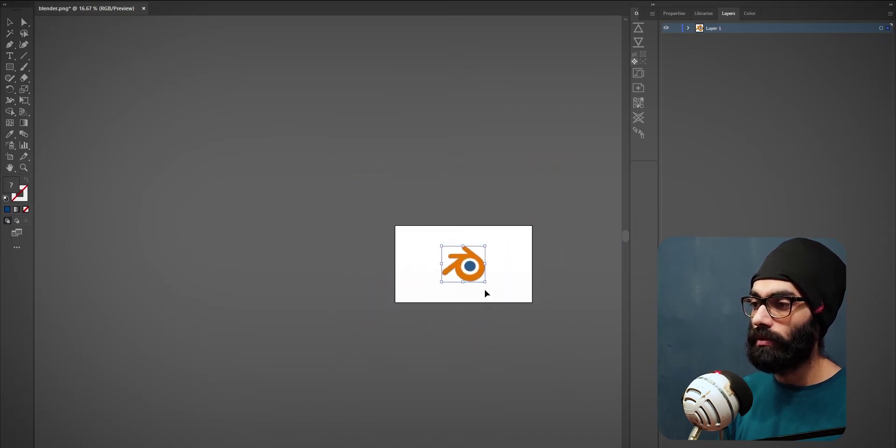
pyautogui.scroll(2, 487, 295)
pyautogui.scroll(2, 487, 295)
pyautogui.moveTo(413, 292); pyautogui.dragTo(356, 317)
pyautogui.click(379, 327)
pyautogui.click(371, 274)
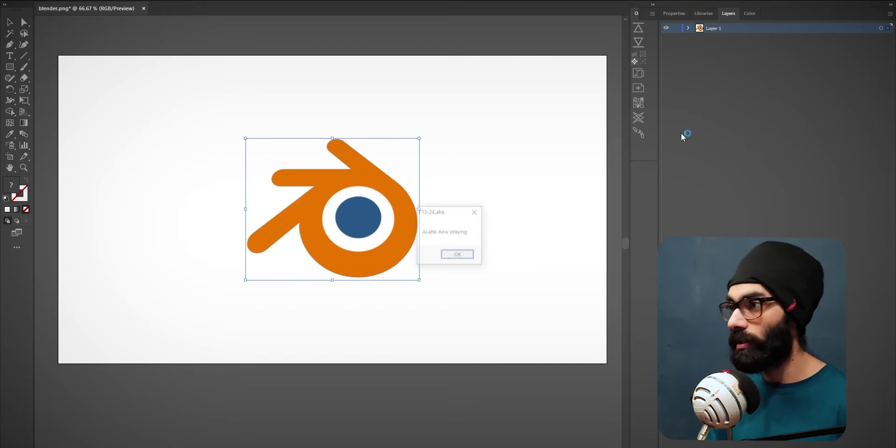
pyautogui.press('Return')
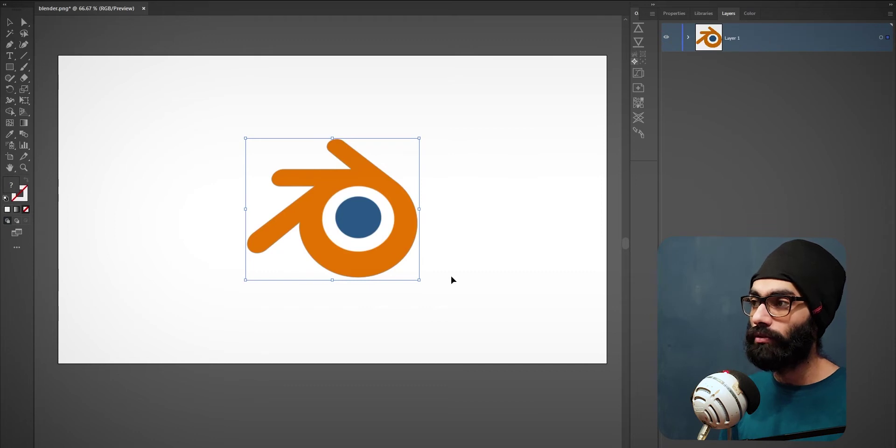
pyautogui.click(498, 257)
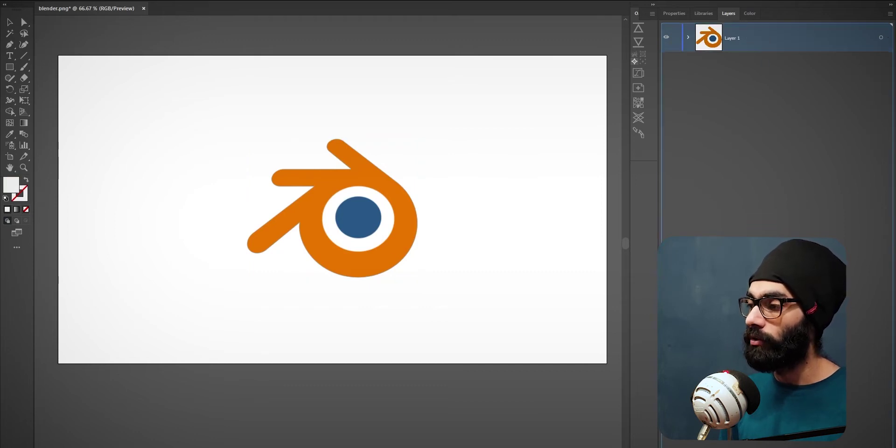
# - Duplicate Layer 1, hide the original layer and select the logo image on the copy
pyautogui.moveTo(734, 41); pyautogui.dragTo(867, 447)
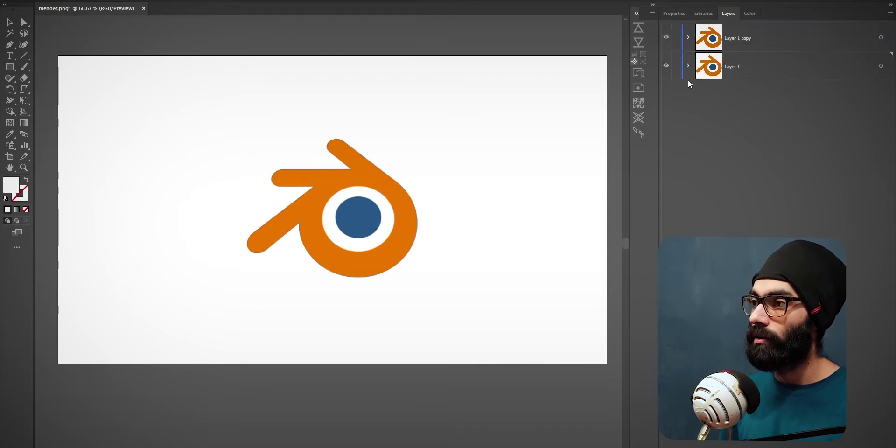
pyautogui.click(668, 66)
pyautogui.click(395, 252)
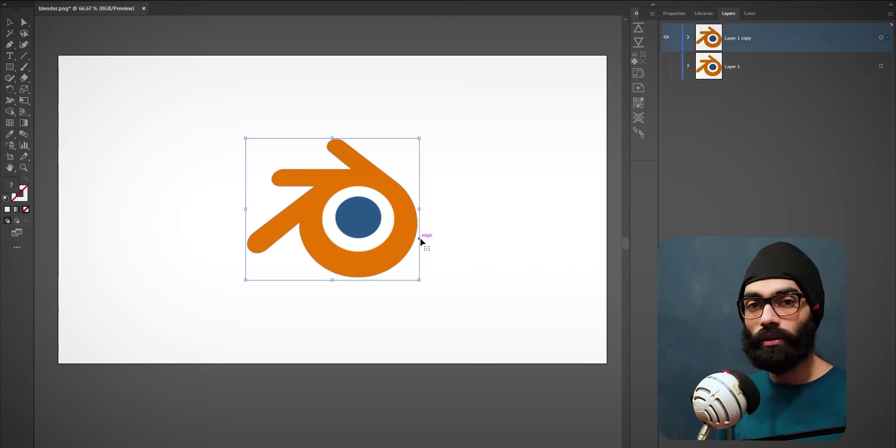
# - Rasterize the copied logo image at Screen (72 ppi) resolution with a transparent background
pyautogui.click(247, 1)
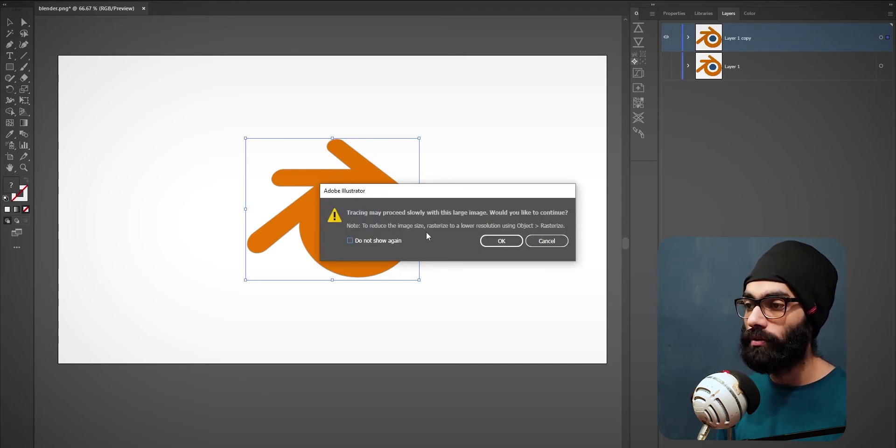
pyautogui.click(549, 243)
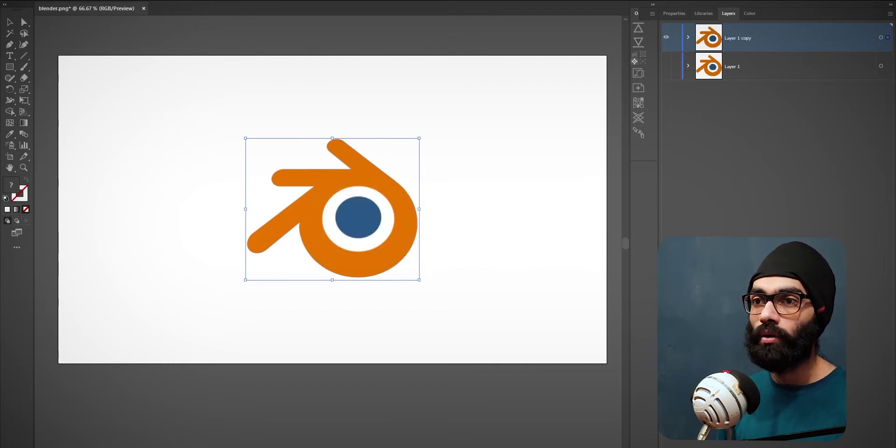
pyautogui.click(80, 0)
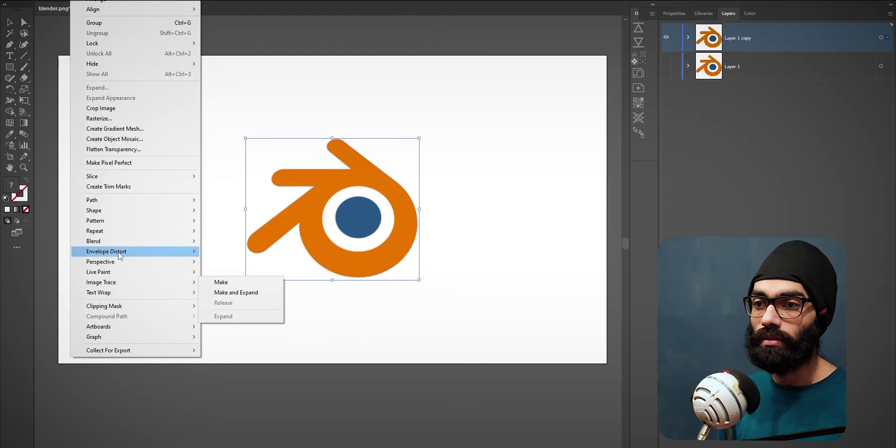
pyautogui.click(117, 119)
pyautogui.click(427, 167)
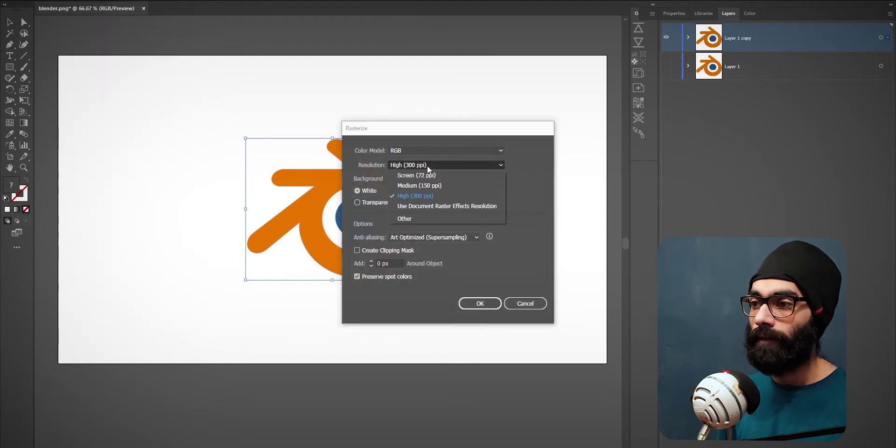
pyautogui.click(427, 176)
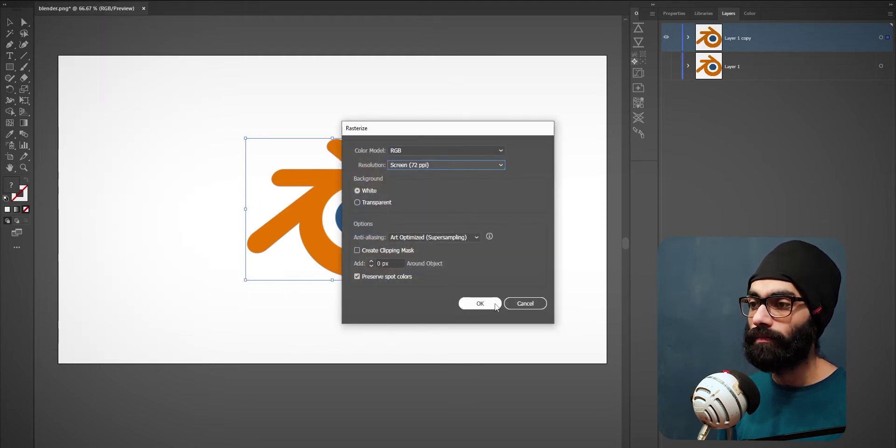
pyautogui.click(377, 202)
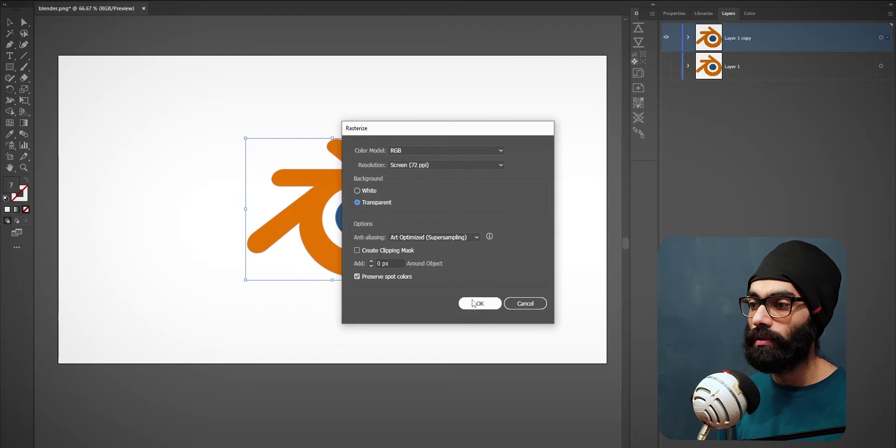
pyautogui.click(479, 303)
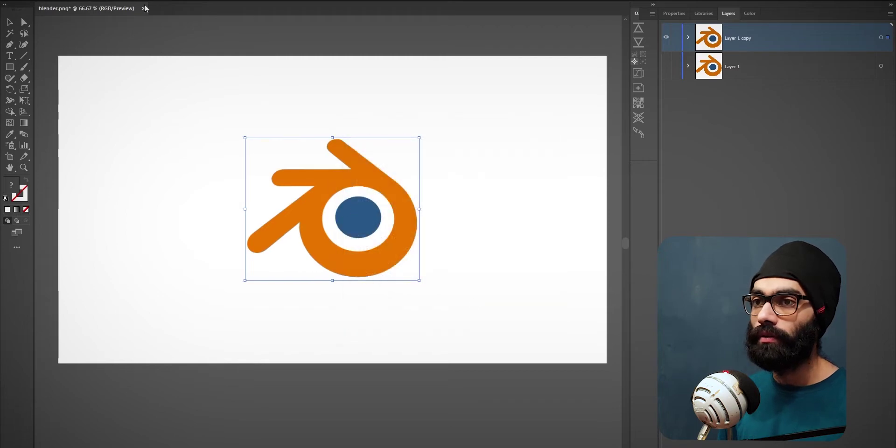
# - Convert the rasterized logo with Image Trace, check its edges and expand the tracing into editable paths
pyautogui.click(214, 0)
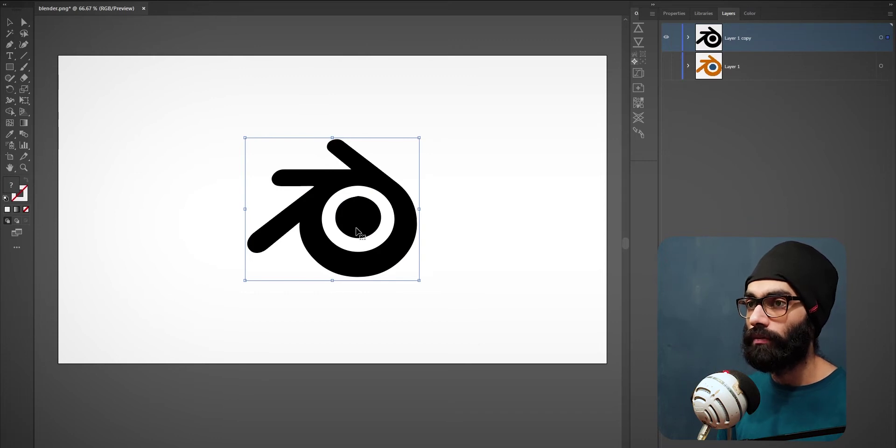
pyautogui.scroll(5, 355, 229)
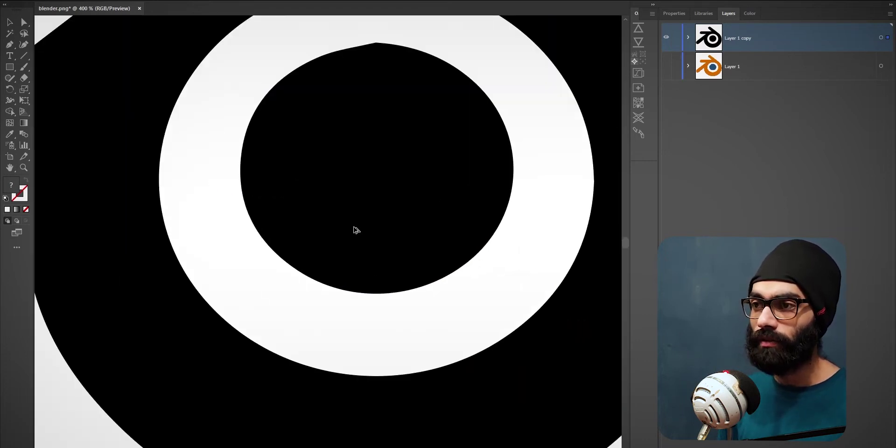
pyautogui.scroll(-4, 372, 69)
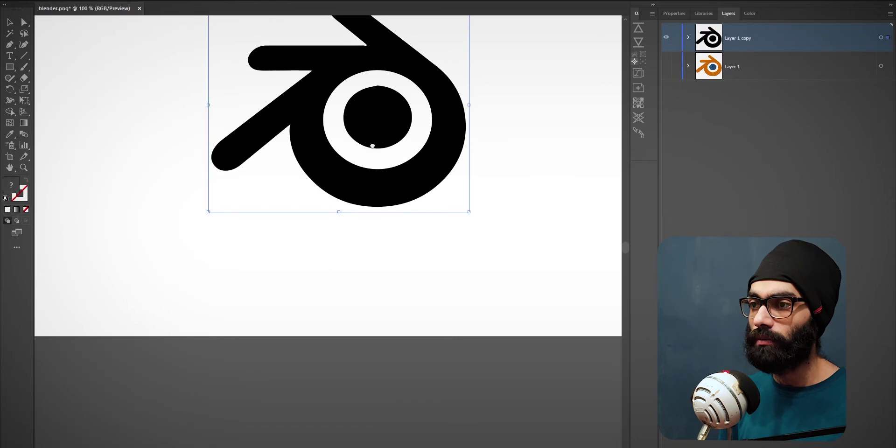
pyautogui.click(241, 1)
pyautogui.press('a')
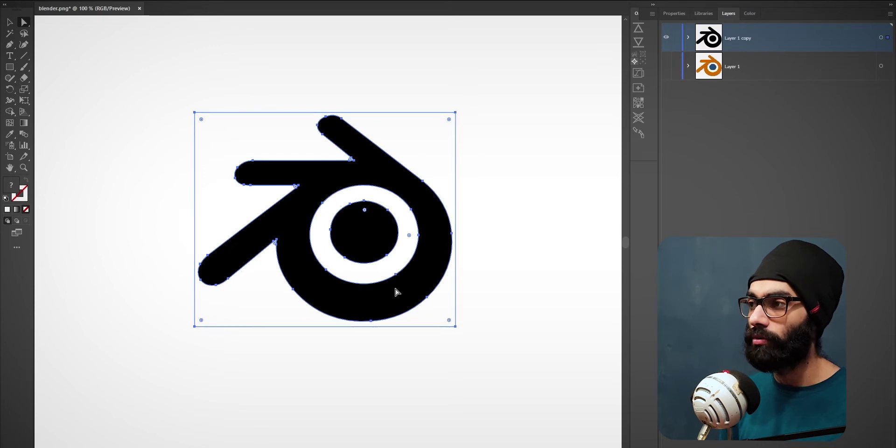
pyautogui.scroll(-1, 396, 289)
# - Show Layer 1 again and move the black traced logo beside the original coloured logo
pyautogui.press('v')
pyautogui.moveTo(401, 296); pyautogui.dragTo(266, 295)
pyautogui.click(667, 65)
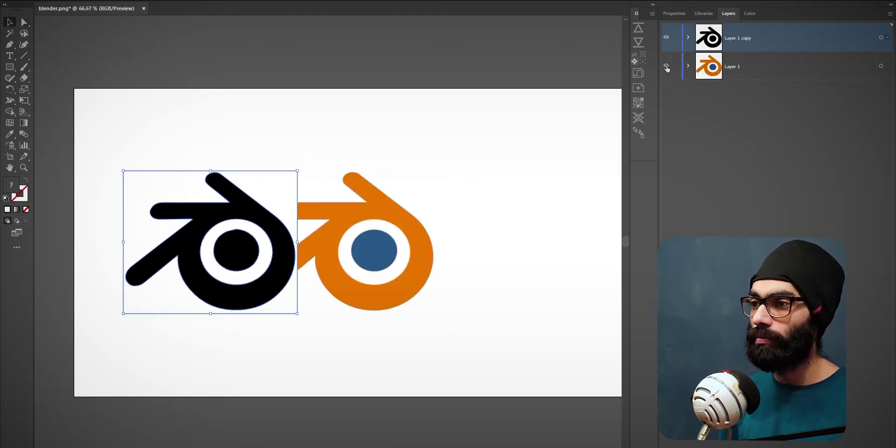
pyautogui.moveTo(296, 286); pyautogui.dragTo(199, 290)
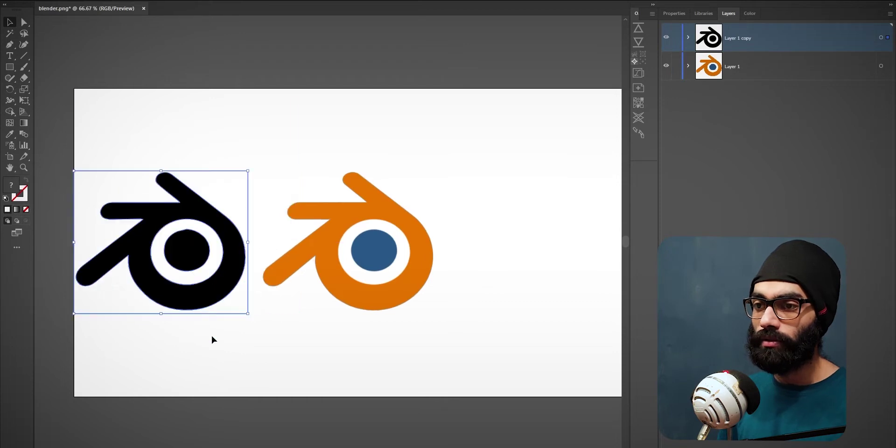
# - Isolate the traced group and use the Eyedropper to match its body's orange and centre circle's blue to the original logo
pyautogui.doubleClick(219, 295)
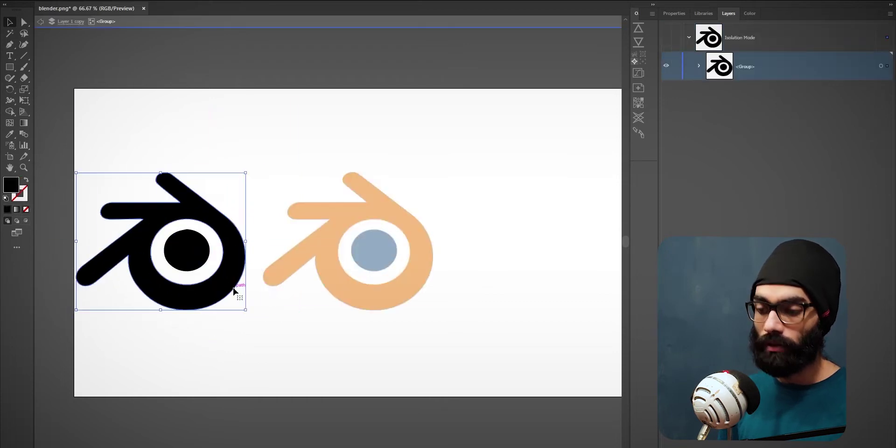
pyautogui.press('i')
pyautogui.click(317, 248)
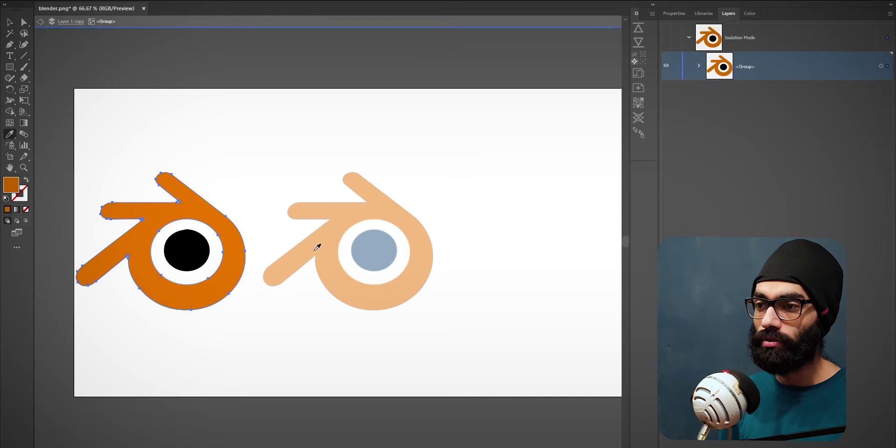
pyautogui.press('v')
pyautogui.click(195, 256)
pyautogui.press('i')
pyautogui.click(372, 244)
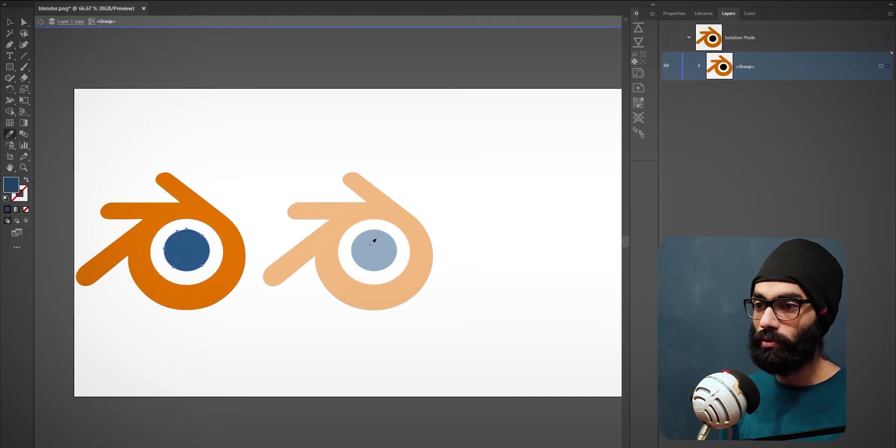
# - Leave isolation mode and move the recoloured traced logo directly over the original logo
pyautogui.press('Escape')
pyautogui.press('b')
pyautogui.press('v')
pyautogui.click(455, 316)
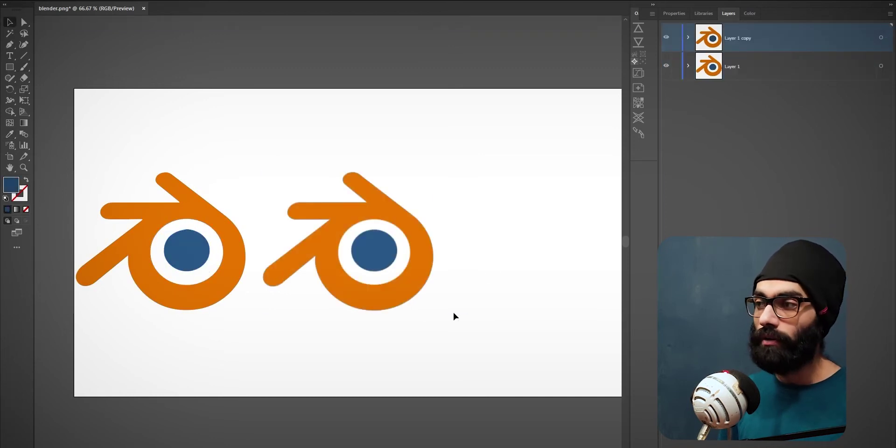
pyautogui.click(892, 40)
pyautogui.moveTo(237, 261); pyautogui.dragTo(425, 263)
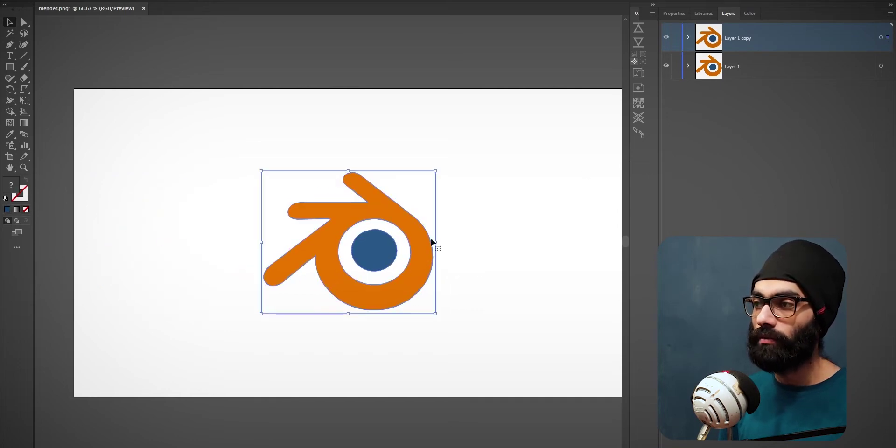
# - Ungroup the traced logo in Layer 1 copy and delete its two white compound paths
pyautogui.click(688, 38)
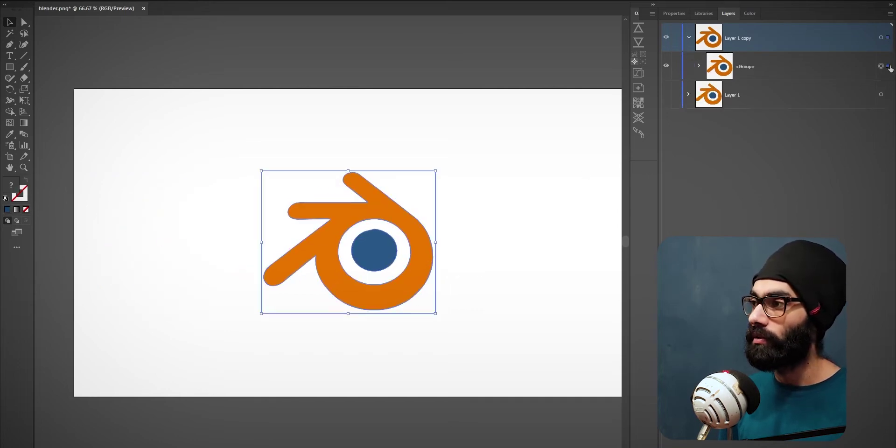
pyautogui.hotkey('ctrl', 'shift', 'g')
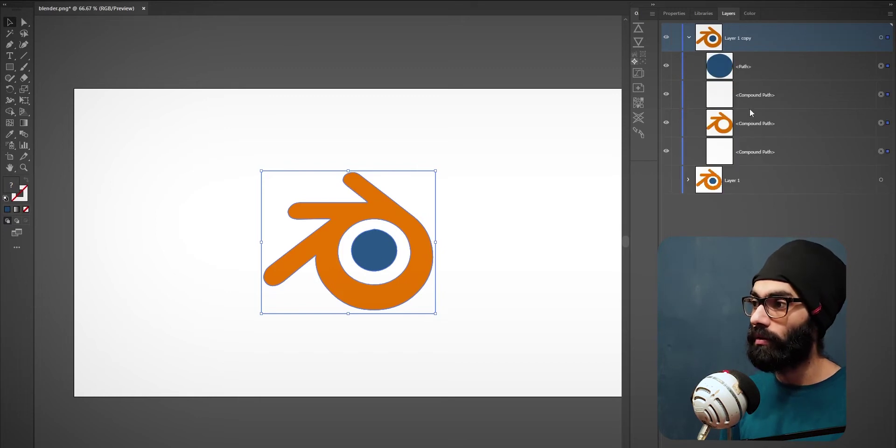
pyautogui.click(765, 99)
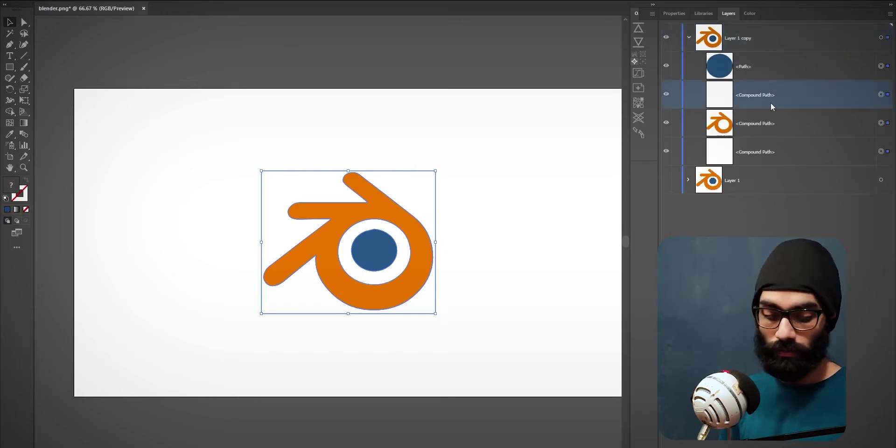
pyautogui.press('Delete')
pyautogui.click(768, 124)
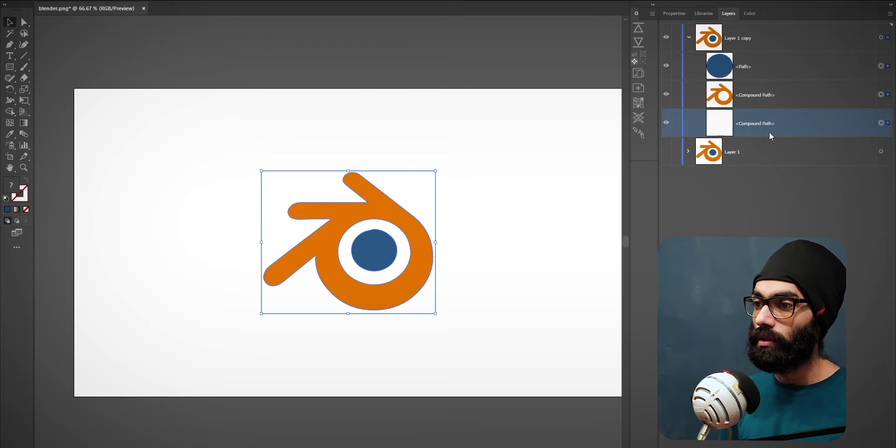
pyautogui.press('Delete')
pyautogui.moveTo(409, 284)
pyautogui.mouseDown()
pyautogui.moveTo(444, 285)
pyautogui.moveTo(416, 284)
pyautogui.mouseUp()
pyautogui.hotkey('ctrl', 'z')
pyautogui.click(436, 285)
pyautogui.click(407, 290)
pyautogui.moveTo(363, 241)
pyautogui.mouseDown()
pyautogui.moveTo(468, 234)
pyautogui.moveTo(371, 234)
pyautogui.mouseUp()
pyautogui.hotkey('ctrl', 'z')
pyautogui.moveTo(366, 204)
pyautogui.mouseDown()
pyautogui.moveTo(364, 185)
pyautogui.moveTo(370, 200)
pyautogui.mouseUp()
pyautogui.hotkey('ctrl', 'z')
pyautogui.click(440, 242)
# - Round off the sharp corner at the top of the blue centre circle with Direct Selection
pyautogui.click(372, 259)
pyautogui.scroll(3, 369, 258)
pyautogui.scroll(2, 367, 255)
pyautogui.press('a')
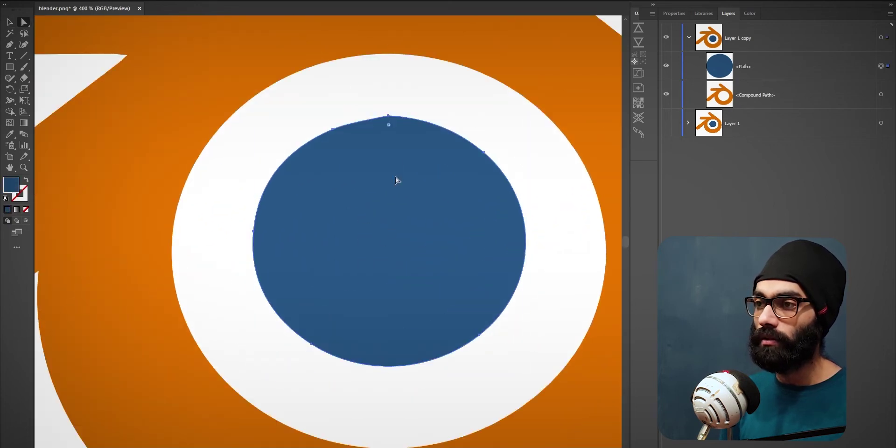
pyautogui.moveTo(388, 126); pyautogui.dragTo(393, 241)
pyautogui.click(333, 129)
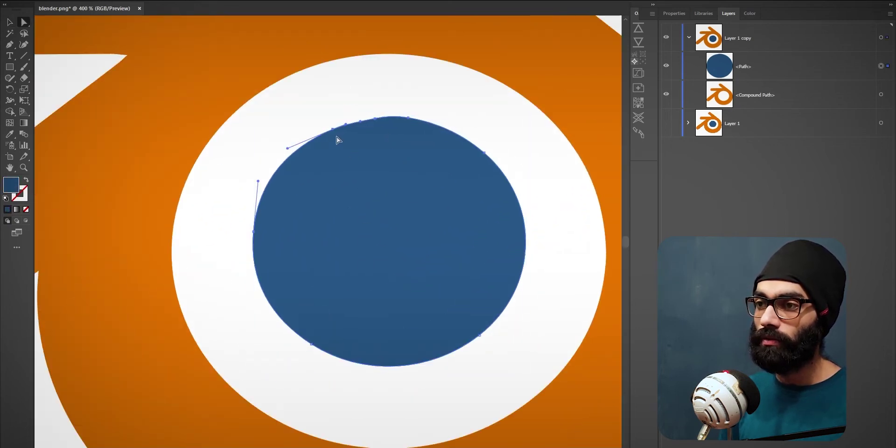
pyautogui.scroll(-4, 374, 210)
pyautogui.click(504, 182)
pyautogui.scroll(6, 376, 219)
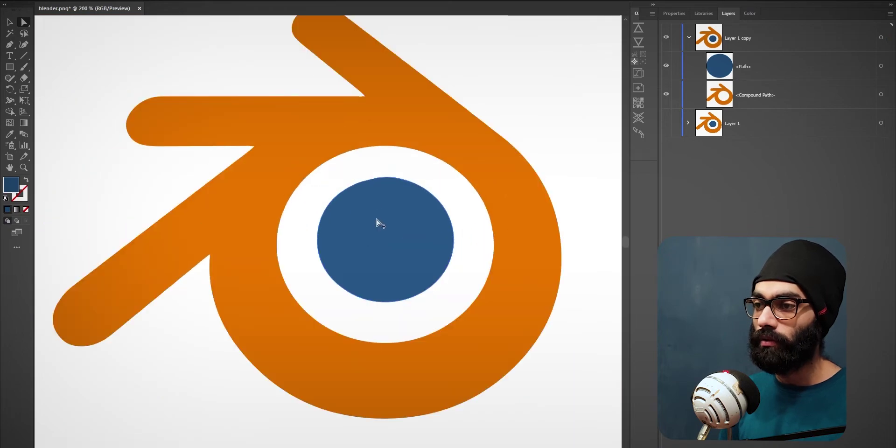
pyautogui.hotkey('ctrl', '0')
pyautogui.press('v')
pyautogui.hotkey('ctrl', 'a')
pyautogui.click(533, 269)
# - Switch to After Effects and delete the existing logo layer from the c4d composition
pyautogui.hotkey('alt', 'Tab')
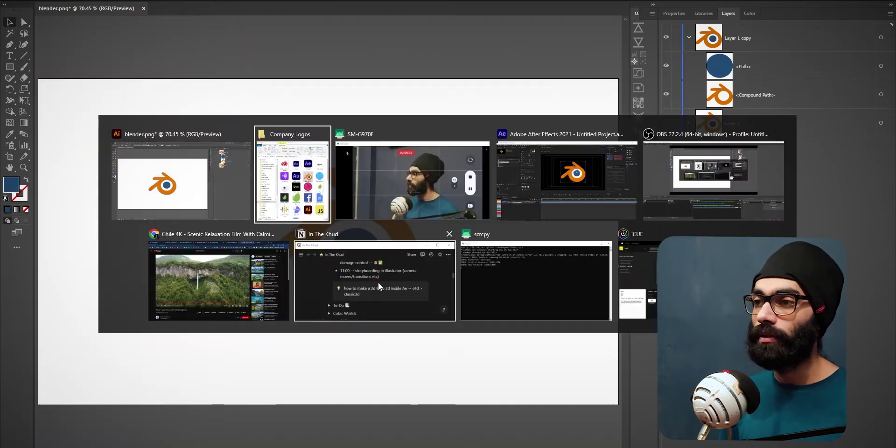
pyautogui.click(607, 174)
pyautogui.click(237, 387)
pyautogui.click(122, 363)
pyautogui.press('Delete')
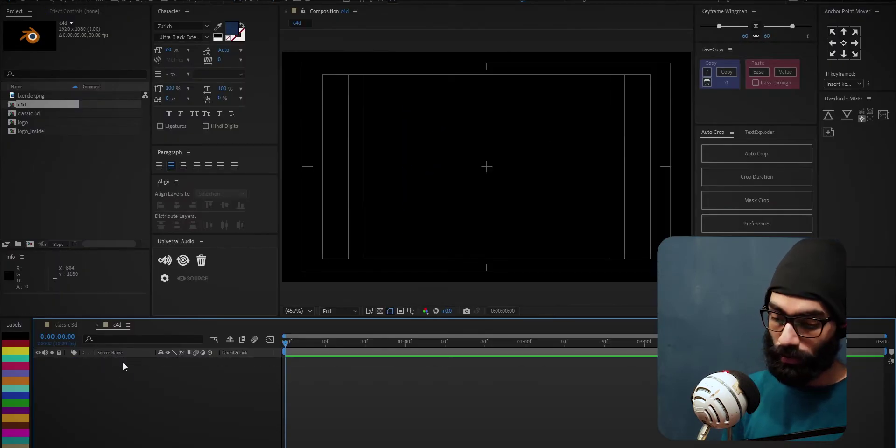
# - Set the c4d composition's 3D renderer to CINEMA 4D
pyautogui.hotkey('ctrl', 'k')
pyautogui.click(441, 131)
pyautogui.click(441, 173)
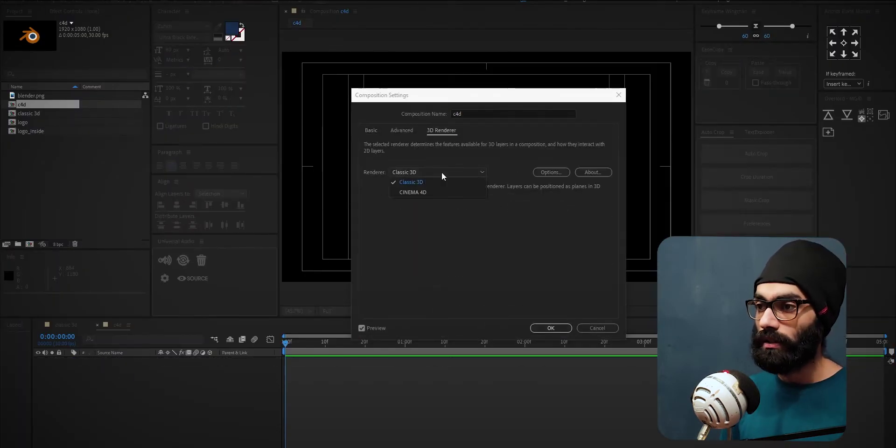
pyautogui.click(436, 194)
pyautogui.click(551, 328)
# - Switch to Illustrator and send Layer 1 copy's artwork with Overlord into the c4d composition in After Effects
pyautogui.hotkey('alt', 'Tab')
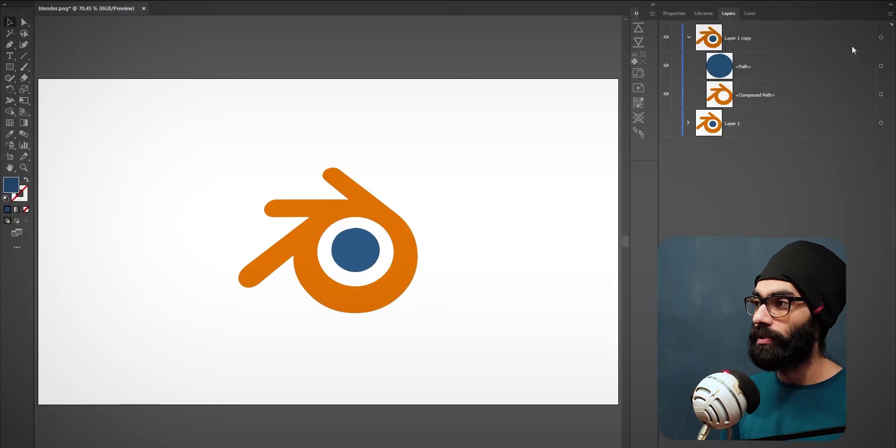
pyautogui.click(888, 40)
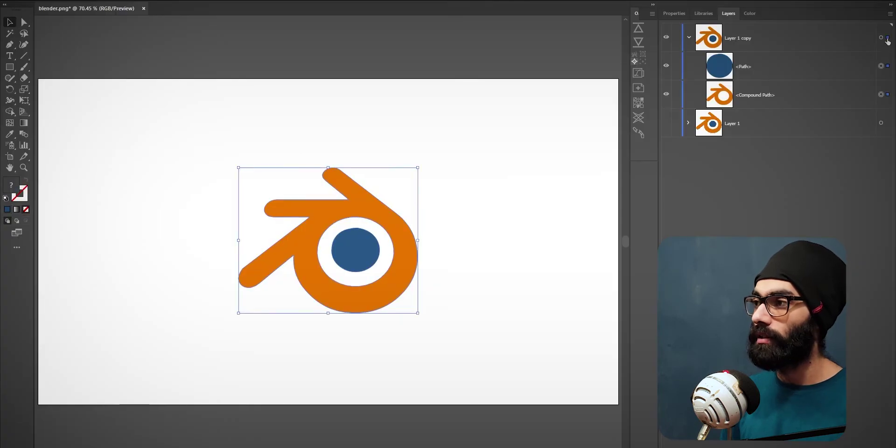
pyautogui.click(639, 34)
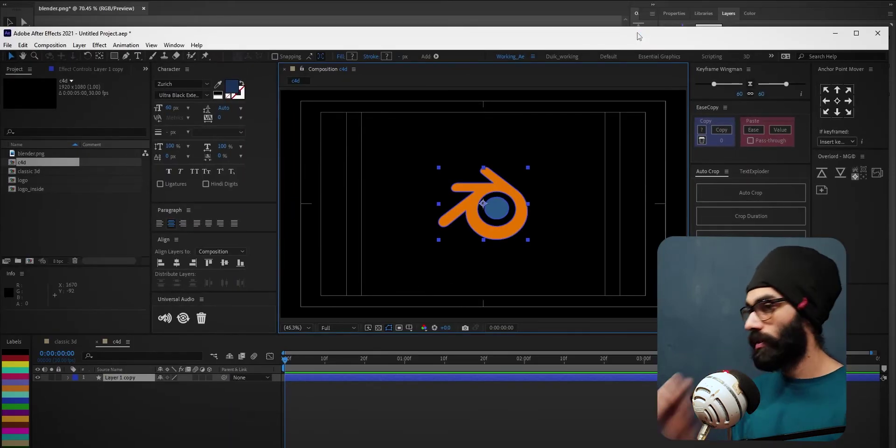
pyautogui.doubleClick(639, 36)
pyautogui.click(527, 219)
pyautogui.click(516, 191)
pyautogui.click(143, 434)
# - Set the c4d composition's background color to white
pyautogui.hotkey('ctrl', 'k')
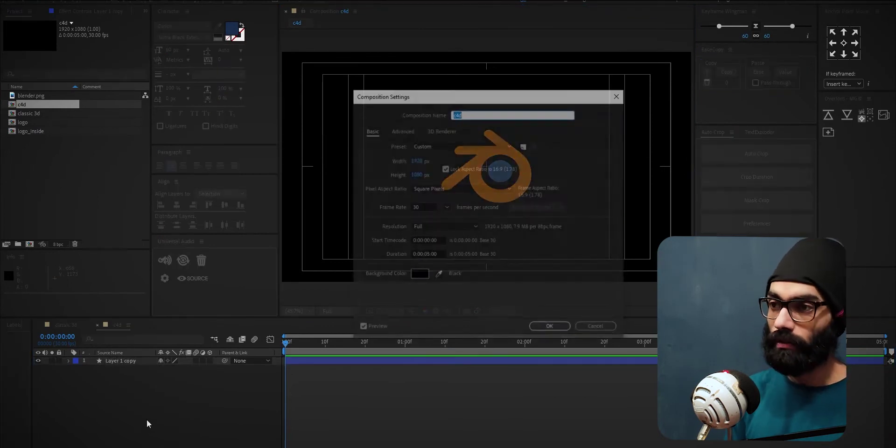
pyautogui.click(419, 272)
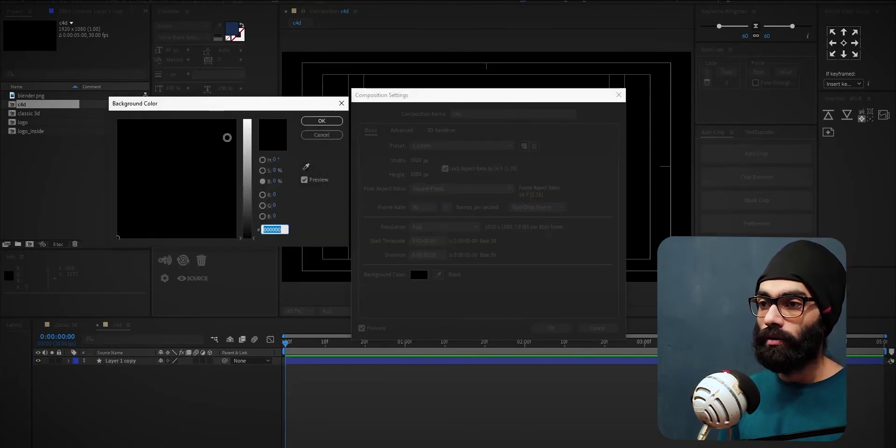
pyautogui.moveTo(248, 133); pyautogui.dragTo(259, 109)
pyautogui.click(323, 123)
pyautogui.click(551, 328)
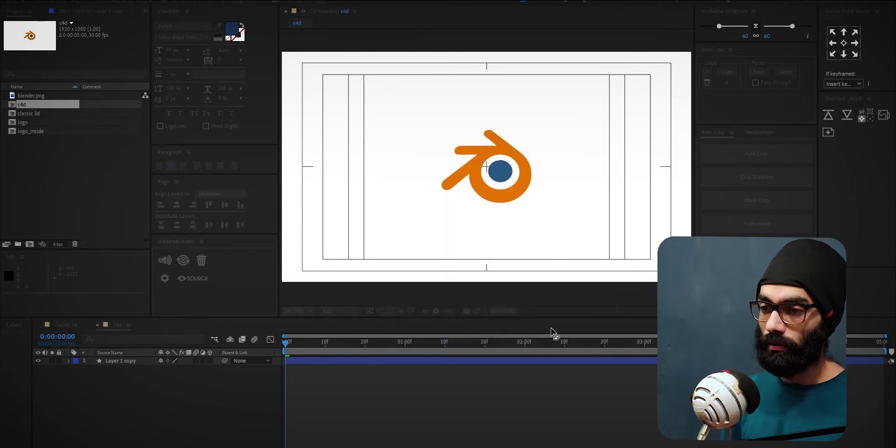
# - Add a 1920 × 1080 px white solid, place it behind the logo layer and lock it
pyautogui.hotkey('ctrl', 'y')
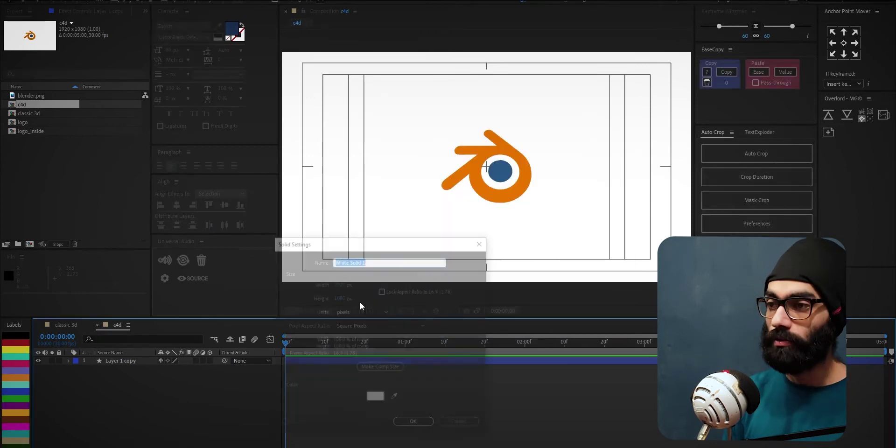
pyautogui.click(414, 425)
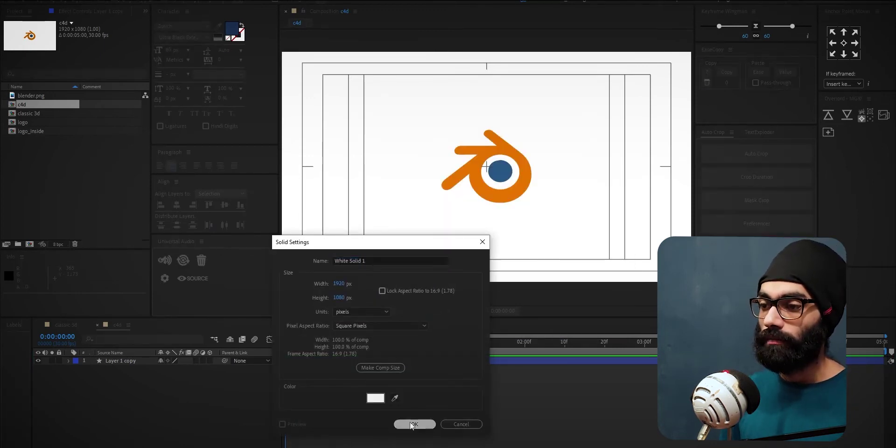
pyautogui.hotkey('ctrl', '[')
pyautogui.hotkey('ctrl', 'l')
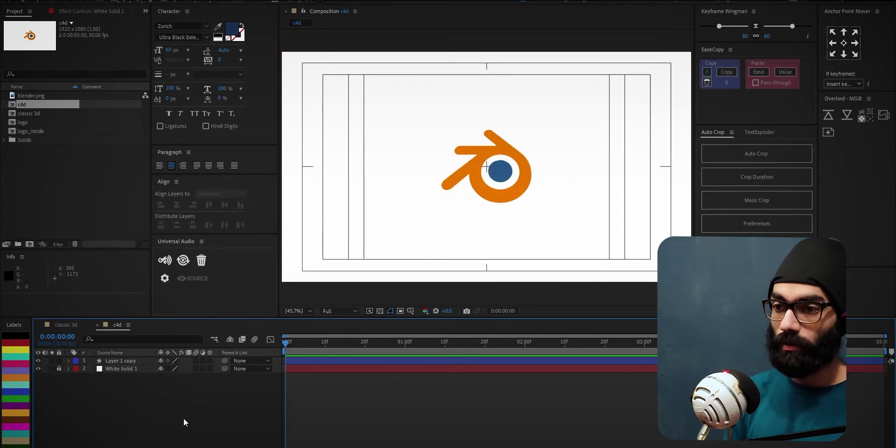
# - Try making the Layer 1 copy shape layer 3D and open its Geometry Options
pyautogui.click(502, 192)
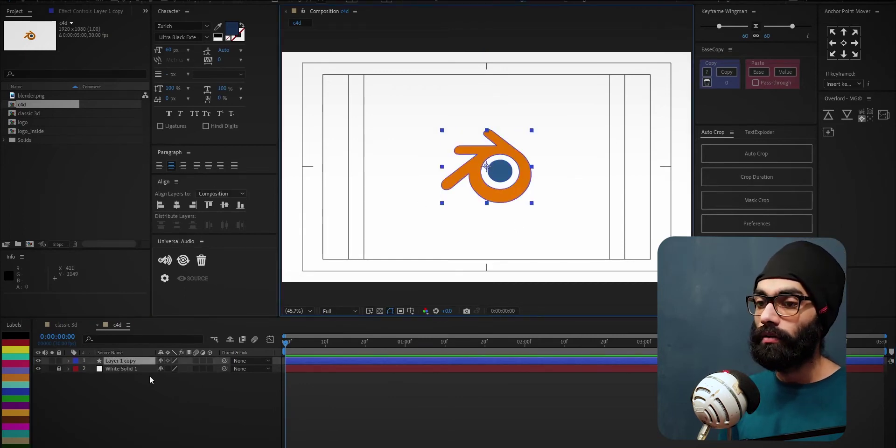
pyautogui.click(68, 361)
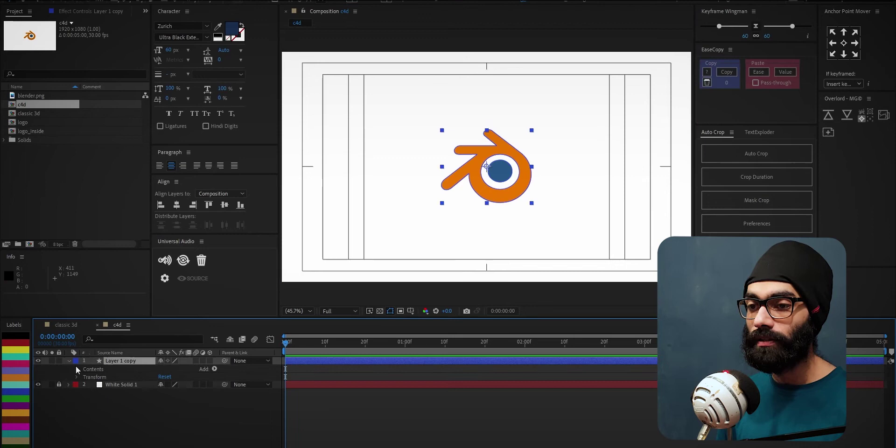
pyautogui.click(209, 361)
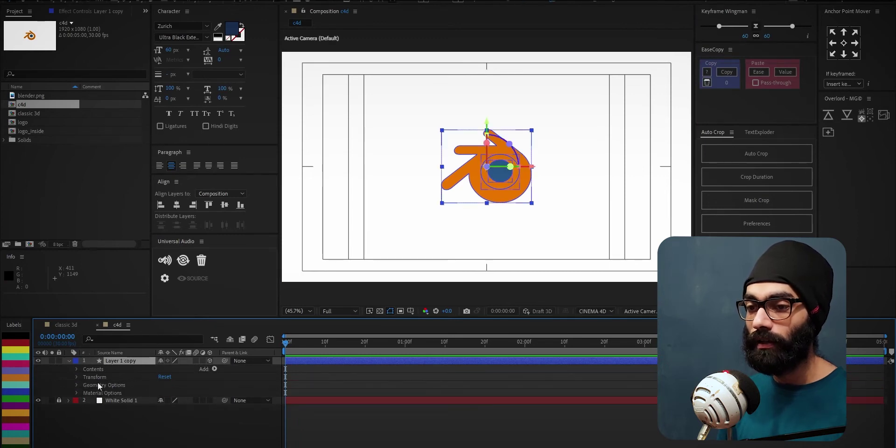
pyautogui.click(77, 385)
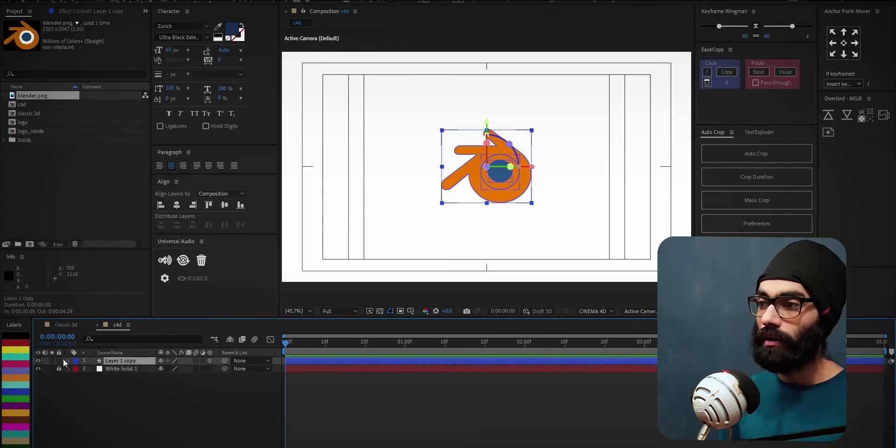
# - Examine the 3D logo's centre area around the blue circle and compare it with the Illustrator artwork
pyautogui.click(140, 421)
pyautogui.scroll(1, 522, 175)
pyautogui.scroll(2, 523, 172)
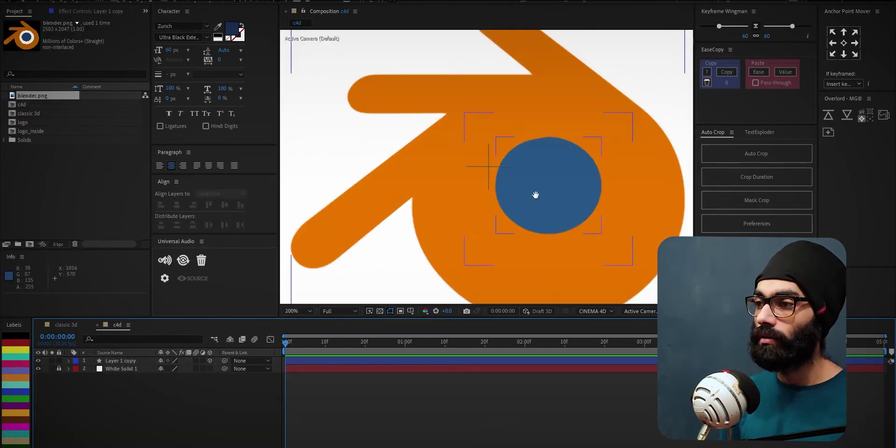
pyautogui.moveTo(541, 195); pyautogui.dragTo(494, 194)
pyautogui.scroll(-1, 494, 194)
pyautogui.hotkey('alt', 'Tab')
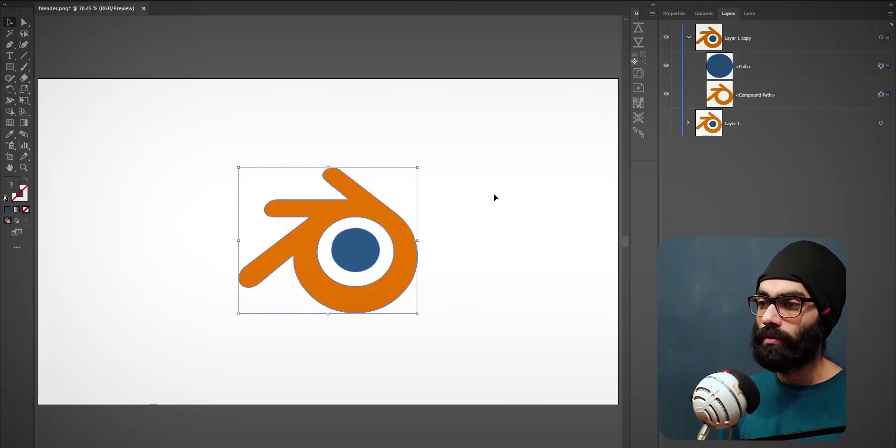
pyautogui.hotkey('alt', 'Tab')
# - Undo the 3D conversion of the Layer 1 copy logo layer
pyautogui.moveTo(504, 205); pyautogui.dragTo(496, 170)
pyautogui.hotkey('ctrl', 'z')
pyautogui.hotkey('ctrl', 'z')
pyautogui.hotkey('ctrl', 'z')
pyautogui.hotkey('alt', 'Tab')
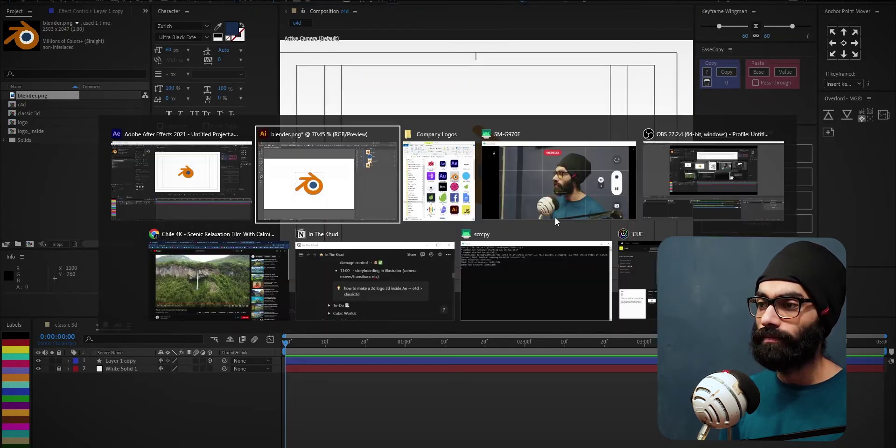
pyautogui.hotkey('alt', 'Tab')
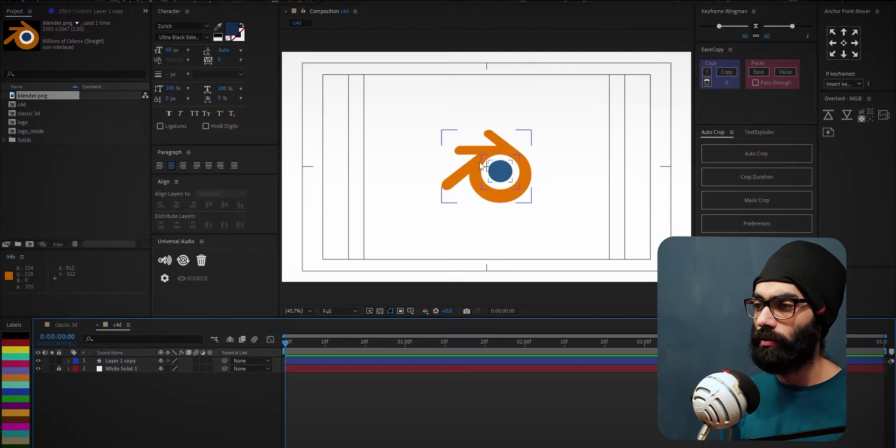
pyautogui.moveTo(503, 185); pyautogui.dragTo(507, 183)
pyautogui.hotkey('ctrl', 'z')
pyautogui.click(524, 233)
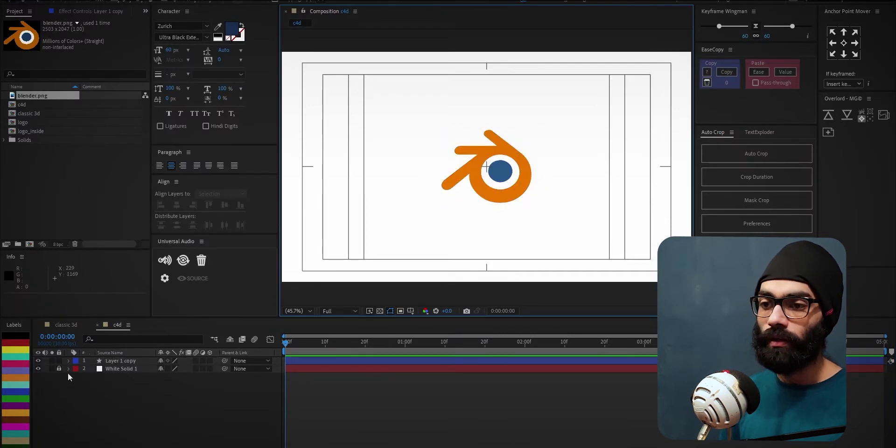
# - Toggle 3D on the logo layer again to compare its centre hole, and undo the change
pyautogui.click(210, 361)
pyautogui.click(215, 395)
pyautogui.hotkey('ctrl', 'z')
pyautogui.scroll(3, 525, 178)
pyautogui.moveTo(522, 179); pyautogui.dragTo(494, 152)
pyautogui.hotkey('ctrl', 'z')
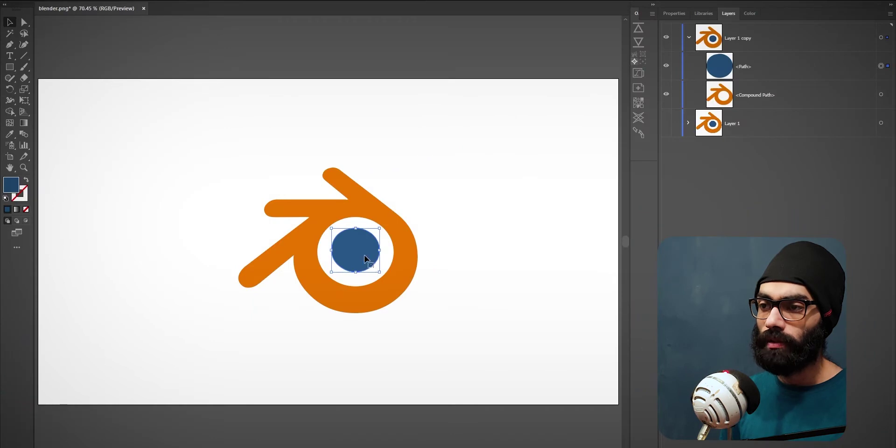
# - In Illustrator, select the blue circle and orange body together and make them one compound path
pyautogui.keyDown('shift'); pyautogui.click(396, 287); pyautogui.keyUp('shift')
pyautogui.rightClick(403, 278)
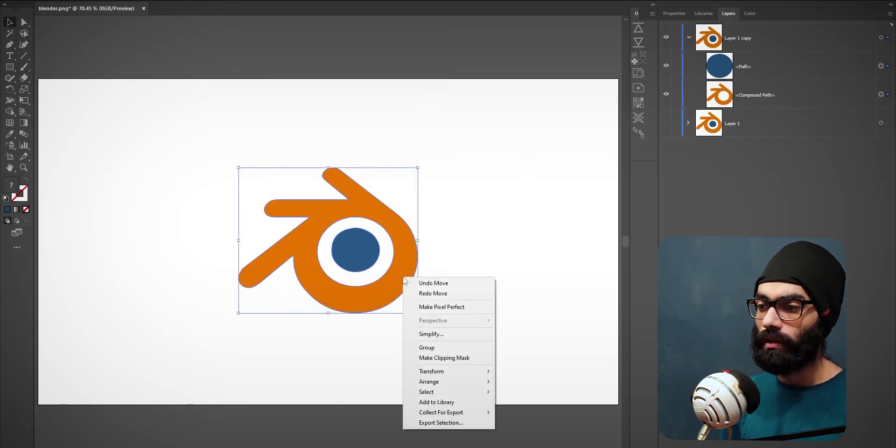
pyautogui.moveTo(439, 204); pyautogui.dragTo(310, 284)
pyautogui.click(81, 0)
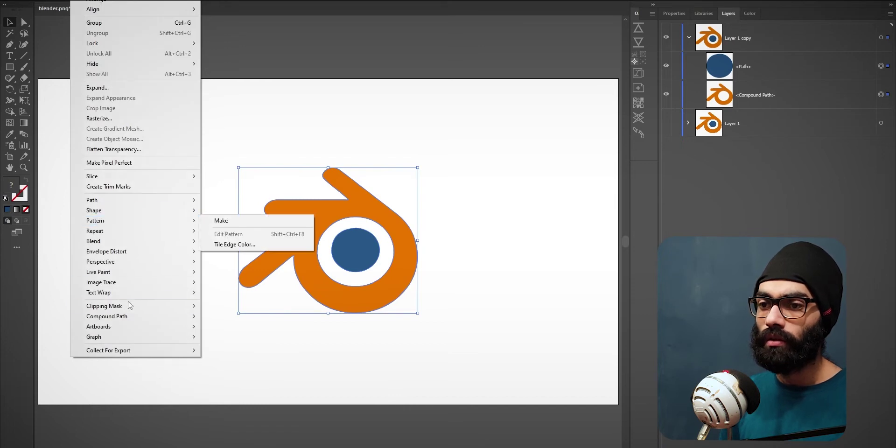
pyautogui.moveTo(131, 317)
pyautogui.click(259, 319)
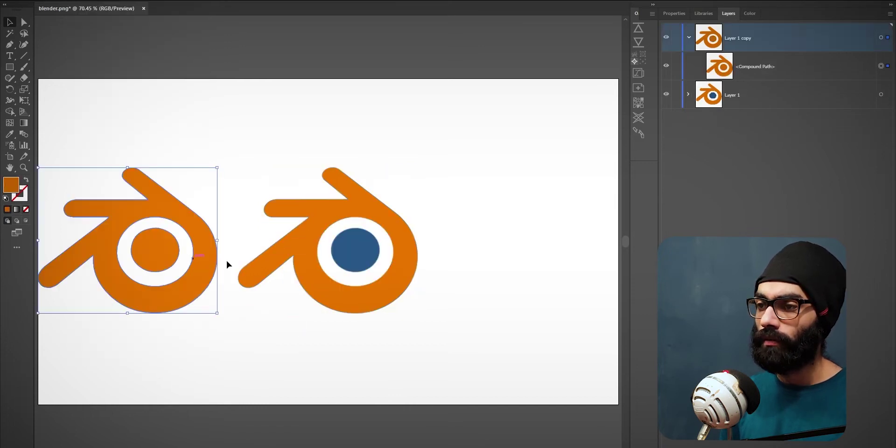
# - Isolate the compound path and apply the original centre circle's blue to its inner circle with the Eyedropper
pyautogui.click(358, 270)
pyautogui.click(227, 351)
pyautogui.doubleClick(156, 271)
pyautogui.click(161, 262)
pyautogui.press('i')
pyautogui.click(363, 247)
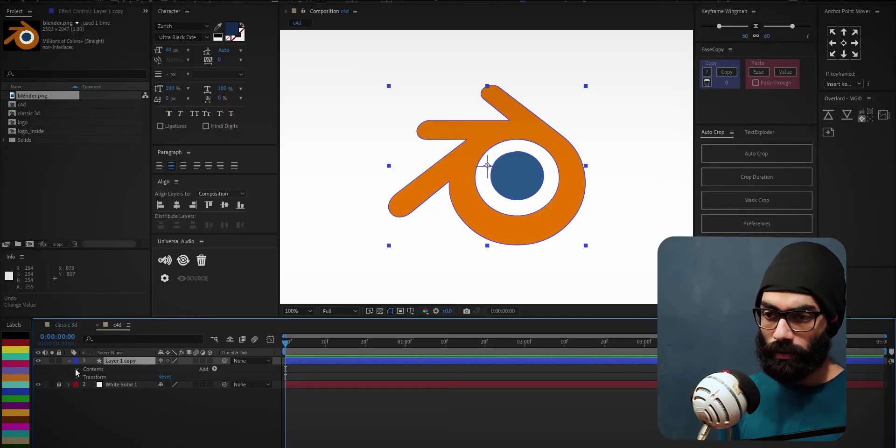
# - Expand the contents of Layer 1 copy, check the visibility of Group 1 and Group 2, and hide White Solid 1
pyautogui.click(77, 369)
pyautogui.click(38, 379)
pyautogui.click(39, 378)
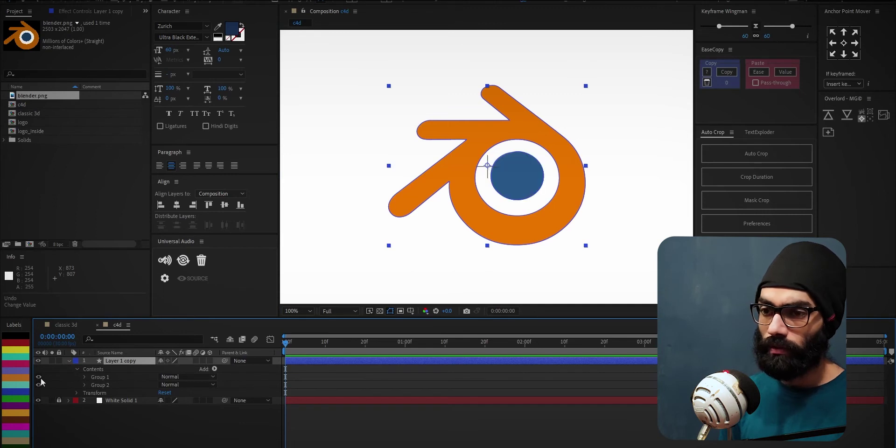
pyautogui.click(39, 385)
pyautogui.click(40, 384)
pyautogui.click(38, 401)
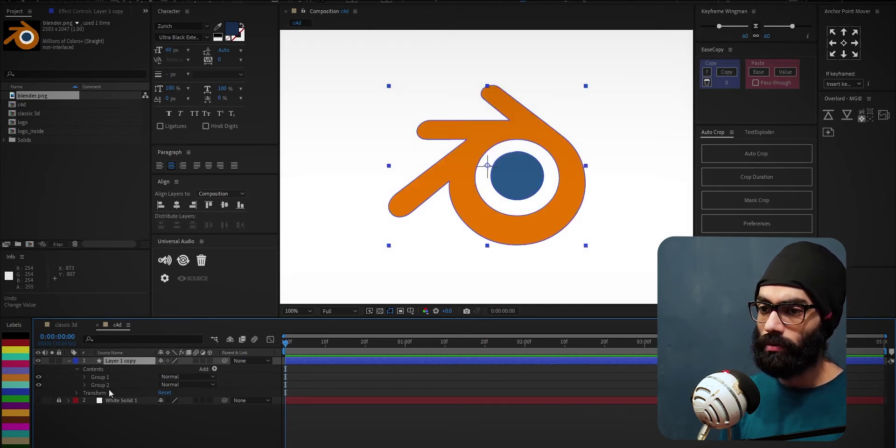
# - Toggle 3D on and off for Layer 1 copy and expand Group 1 and Group 2 to inspect their paths
pyautogui.click(210, 361)
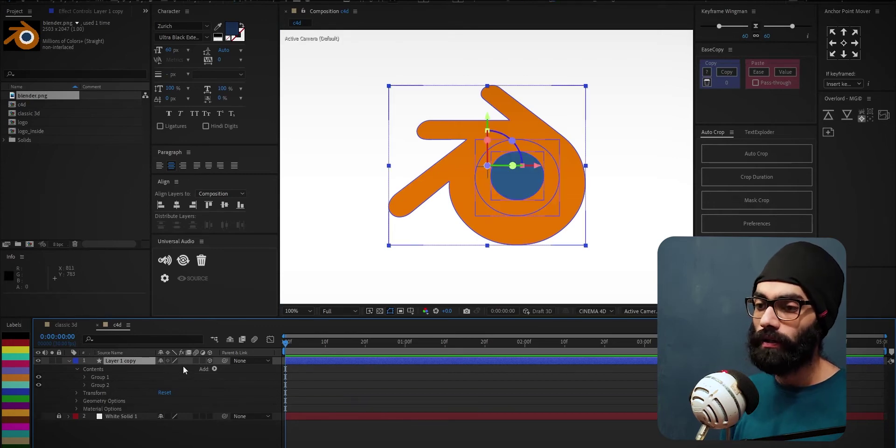
pyautogui.click(209, 360)
pyautogui.click(84, 377)
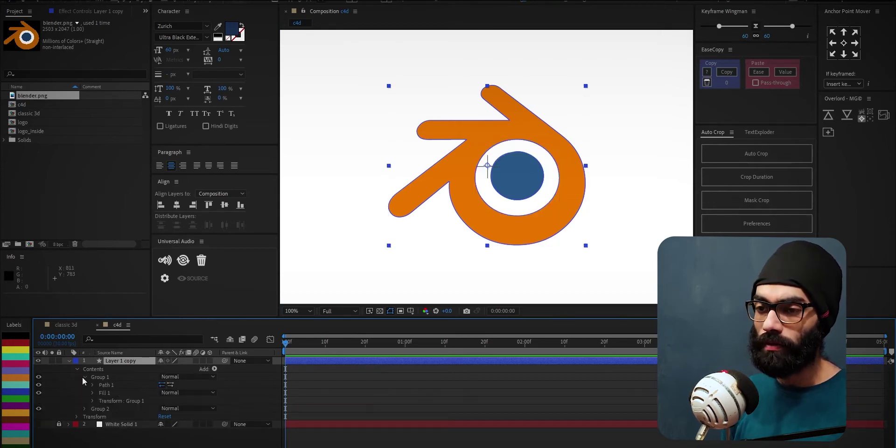
pyautogui.click(85, 409)
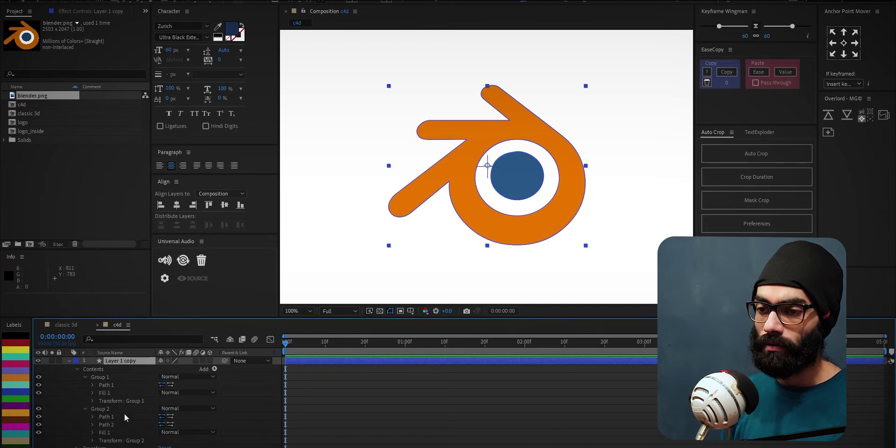
pyautogui.click(108, 425)
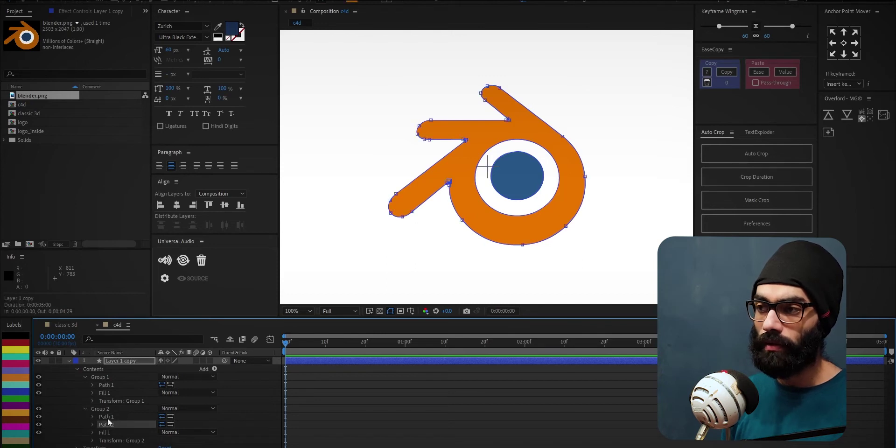
pyautogui.click(106, 417)
# - Toggle the visibility of Path 1 and Path 2 in Group 2 to examine what each contributes to the logo
pyautogui.click(38, 417)
pyautogui.click(38, 417)
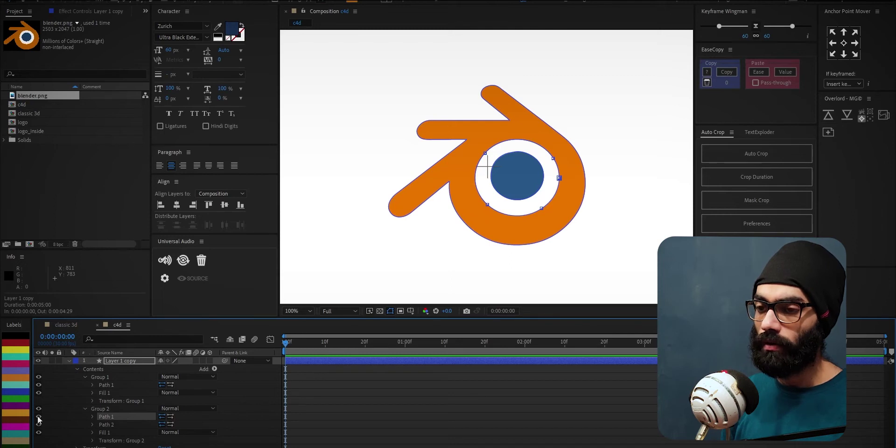
pyautogui.click(39, 424)
pyautogui.click(38, 424)
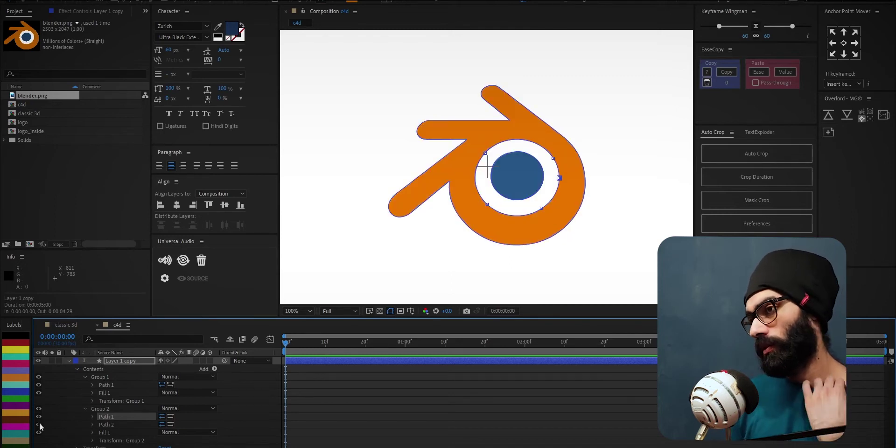
pyautogui.click(39, 418)
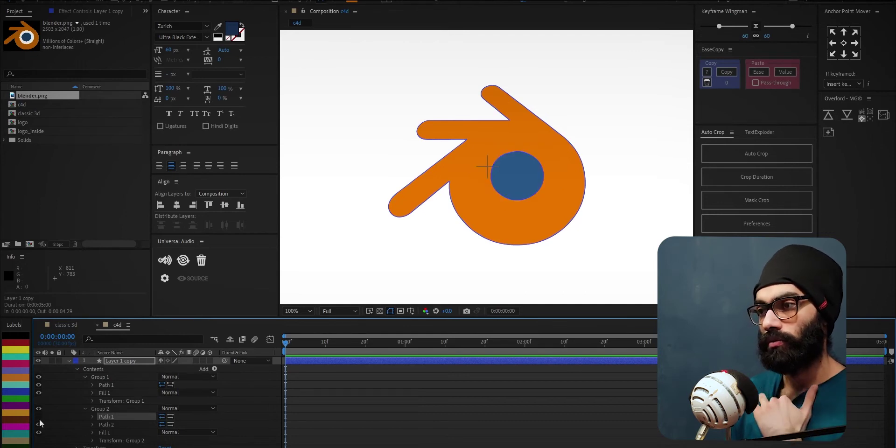
pyautogui.click(39, 418)
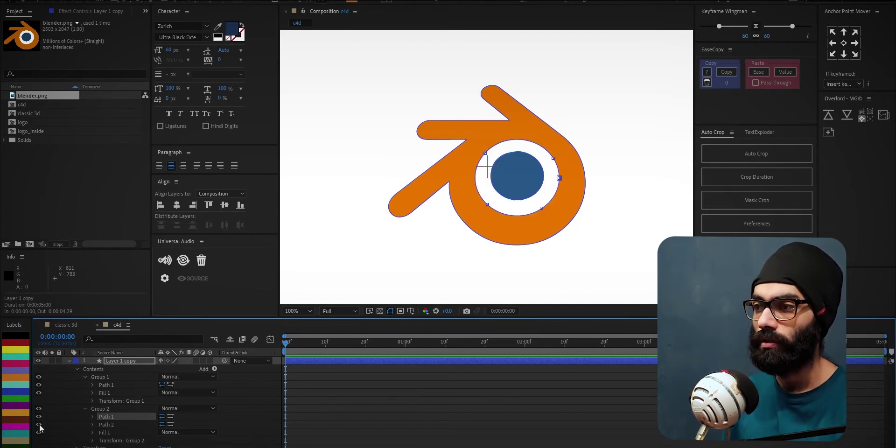
# - In Illustrator, undo merging the blue circle with the orange body, test-move both shapes apart, and undo the moves
pyautogui.click(123, 361)
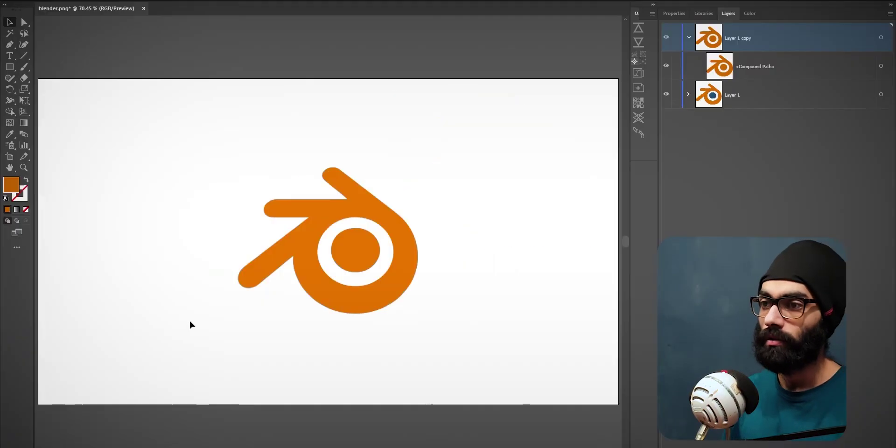
pyautogui.click(373, 277)
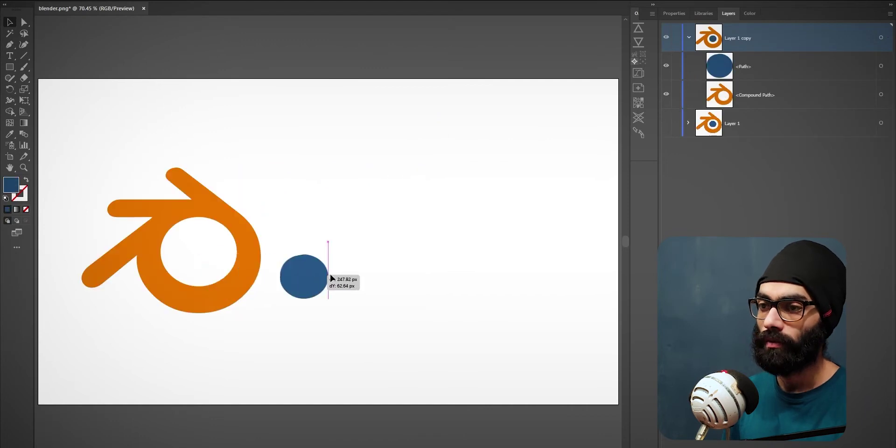
pyautogui.moveTo(332, 272); pyautogui.dragTo(357, 272)
pyautogui.moveTo(200, 294); pyautogui.dragTo(178, 304)
pyautogui.hotkey('ctrl', 'z')
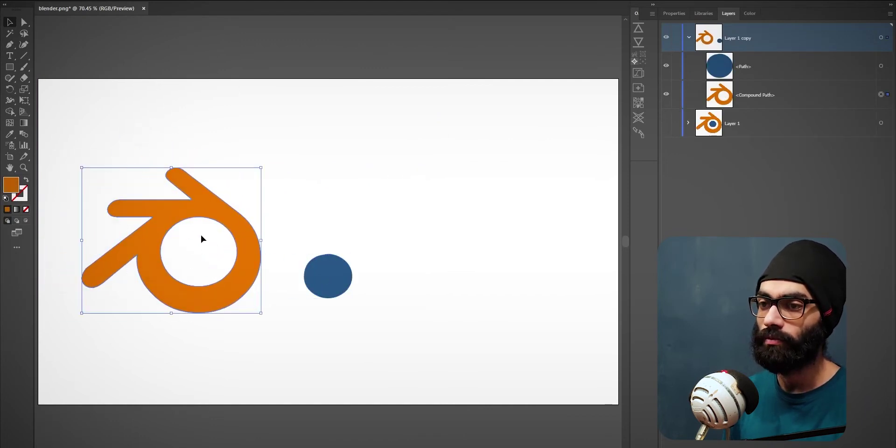
pyautogui.hotkey('ctrl', 'z')
pyautogui.click(306, 344)
# - Select the orange compound path and release it into separate paths
pyautogui.scroll(1, 186, 253)
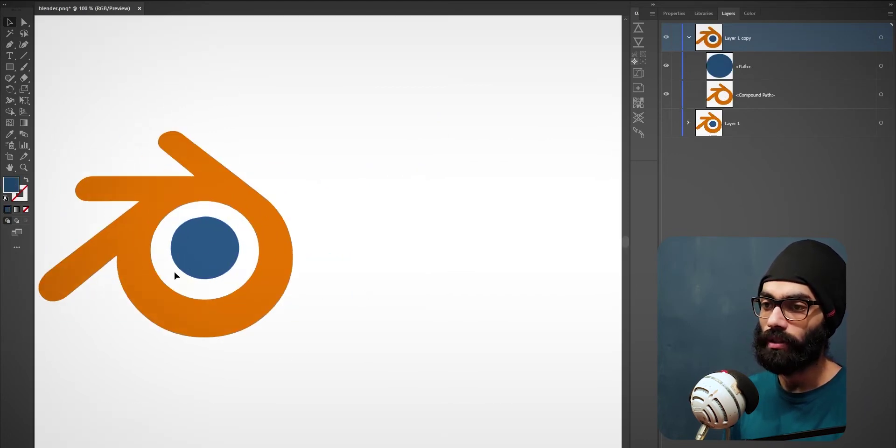
pyautogui.moveTo(174, 272); pyautogui.dragTo(326, 278)
pyautogui.click(342, 323)
pyautogui.click(888, 96)
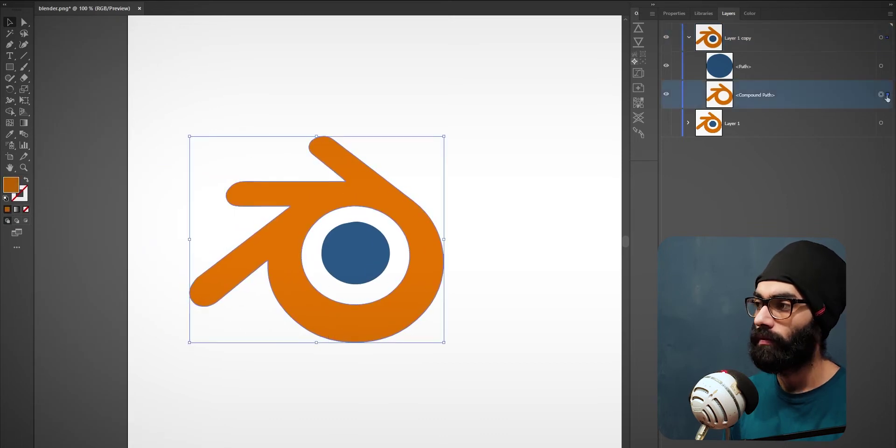
pyautogui.rightClick(432, 235)
pyautogui.click(472, 303)
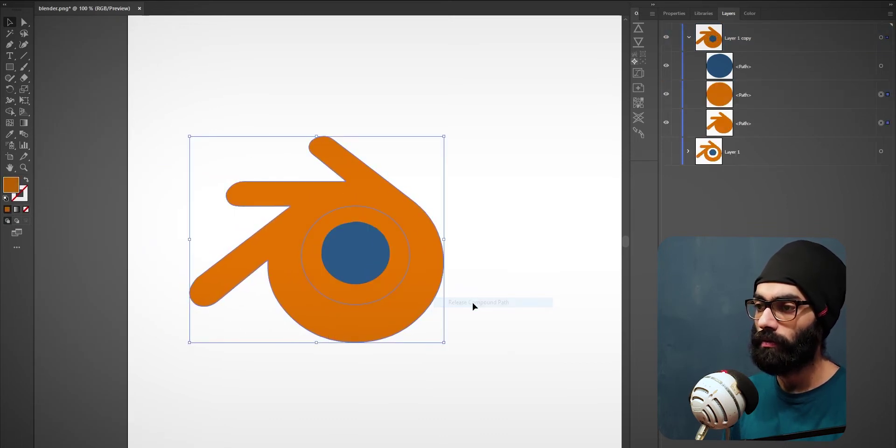
# - Try deleting the inner orange circle from the released shapes, and undo the deletion
pyautogui.click(500, 324)
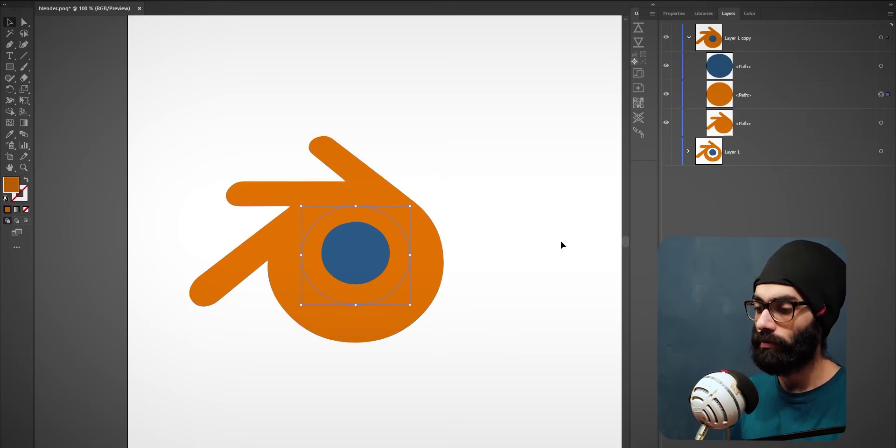
pyautogui.press('Delete')
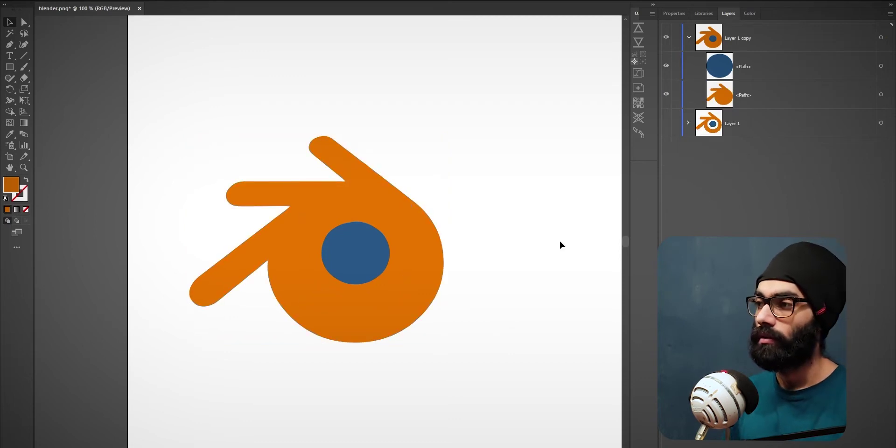
pyautogui.hotkey('ctrl', 'z')
# - Select both orange paths and cut the inner circle out of the body with the Shape Builder tool
pyautogui.click(434, 259)
pyautogui.click(889, 95)
pyautogui.keyDown('shift'); pyautogui.click(890, 123); pyautogui.keyUp('shift')
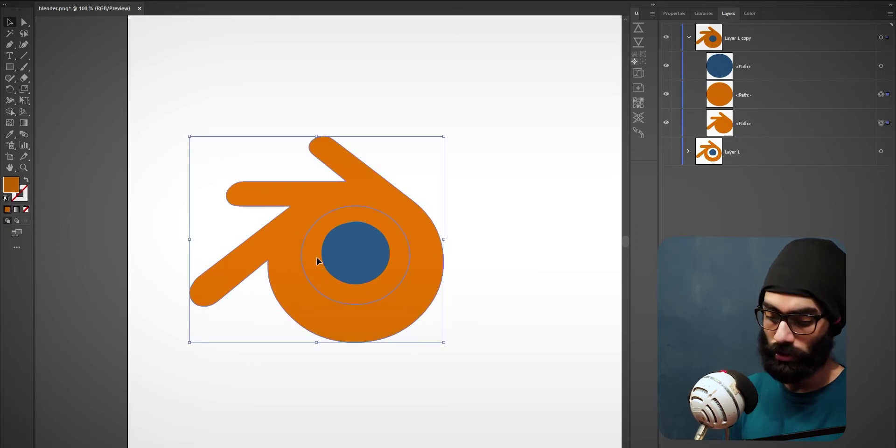
pyautogui.hotkey('shift', 'm')
pyautogui.keyDown('alt'); pyautogui.click(398, 253); pyautogui.keyUp('alt')
# - Test-move the orange body and the blue circle to check the cutout, and undo the move
pyautogui.press('v')
pyautogui.click(484, 227)
pyautogui.moveTo(423, 263)
pyautogui.mouseDown()
pyautogui.moveTo(411, 226)
pyautogui.moveTo(438, 259)
pyautogui.mouseUp()
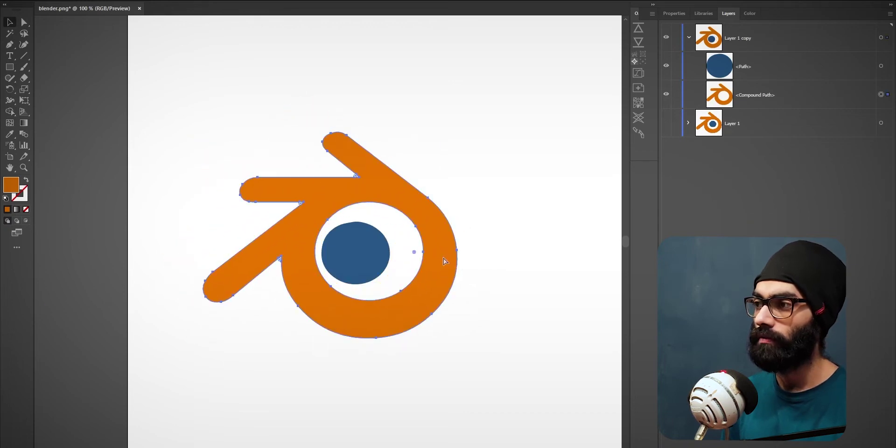
pyautogui.hotkey('ctrl', 'z')
pyautogui.moveTo(373, 264); pyautogui.dragTo(369, 256)
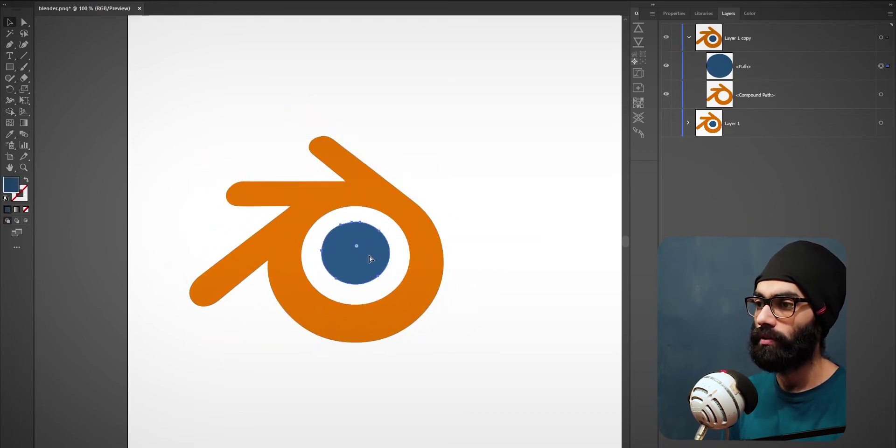
# - Send all the Layer 1 copy artwork from Illustrator to the c4d composition with Overlord and centre it there
pyautogui.hotkey('alt', 'Tab')
pyautogui.click(69, 362)
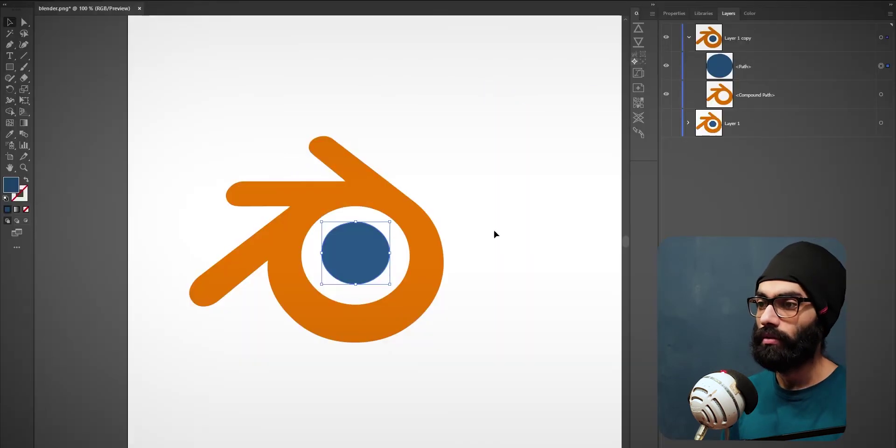
pyautogui.click(888, 39)
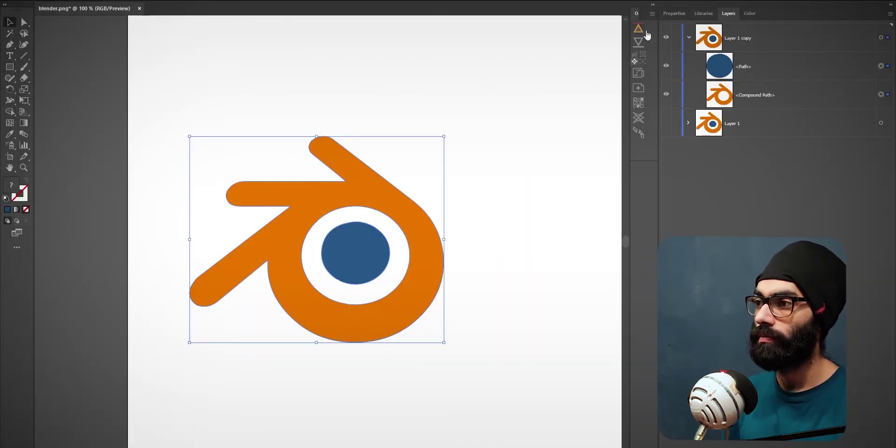
pyautogui.click(640, 31)
pyautogui.doubleClick(485, 39)
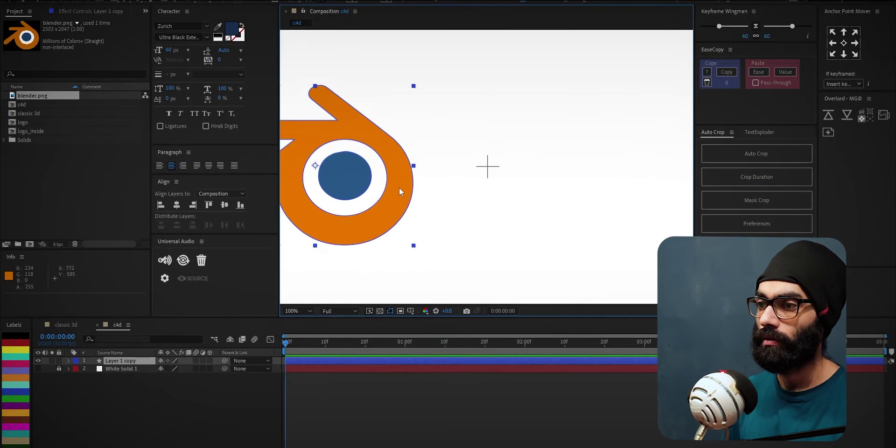
pyautogui.hotkey('ctrl', 'Home')
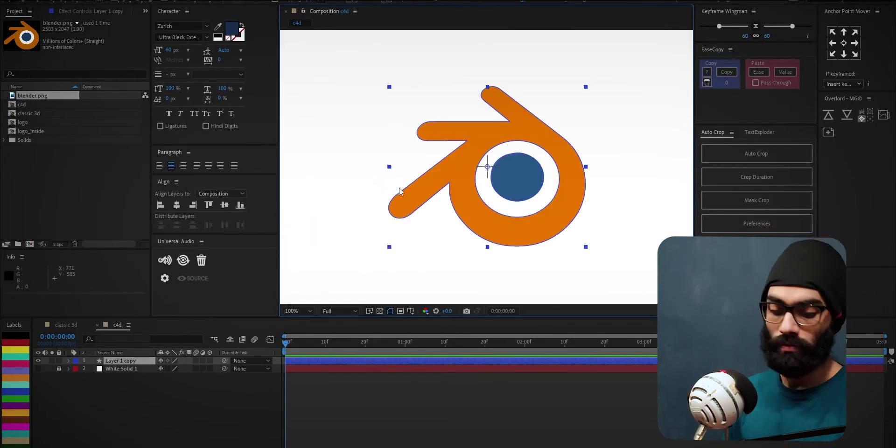
# - Fit the composition in view, make Layer 1 copy 3D, and inspect the logo from Custom View 1
pyautogui.hotkey('shift', '/')
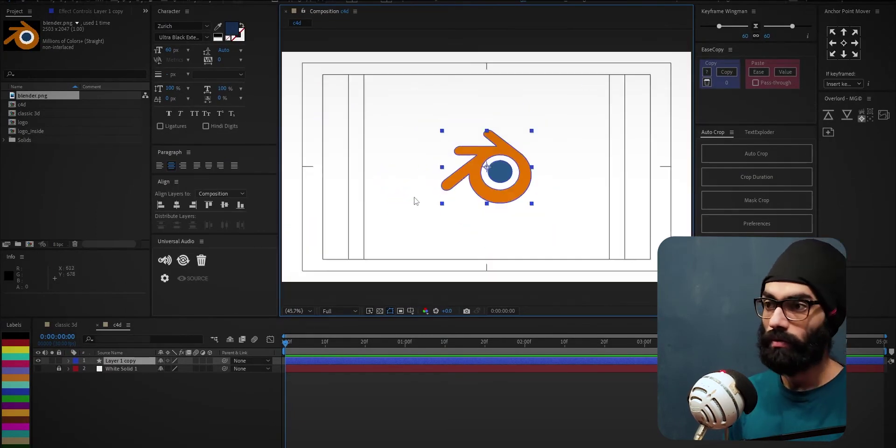
pyautogui.click(210, 361)
pyautogui.click(514, 210)
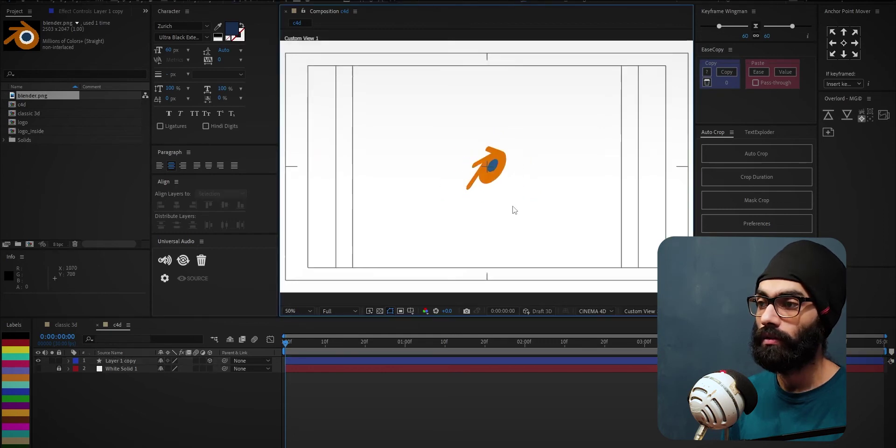
pyautogui.scroll(3, 512, 207)
pyautogui.hotkey('shift', '/')
pyautogui.press('F12')
pyautogui.click(69, 361)
pyautogui.click(77, 385)
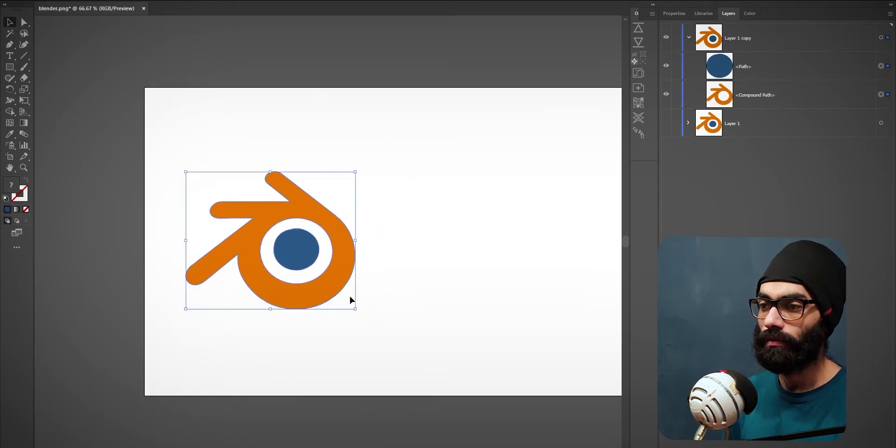
# - In Illustrator, release the orange body's compound path back into its body and inner circle
pyautogui.doubleClick(328, 282)
pyautogui.doubleClick(375, 283)
pyautogui.rightClick(342, 246)
pyautogui.click(359, 312)
# - Try deleting one anchor point of the inner circle with the Direct Selection tool
pyautogui.scroll(1, 347, 299)
pyautogui.press('a')
pyautogui.click(326, 232)
pyautogui.press('Delete')
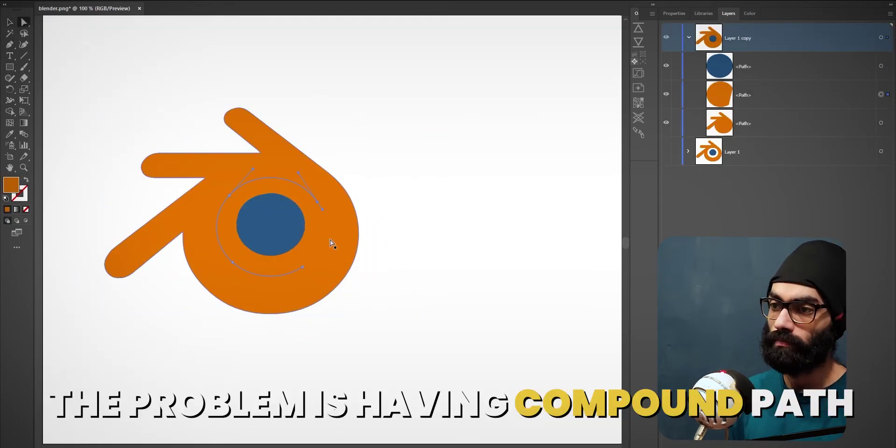
# - Set the fill of the inner orange circle to the near-white colour #f9f9f9
pyautogui.press('v')
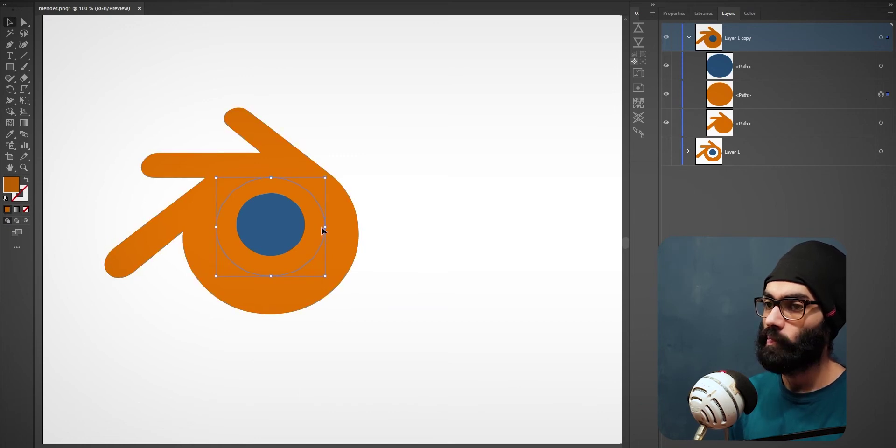
pyautogui.doubleClick(11, 185)
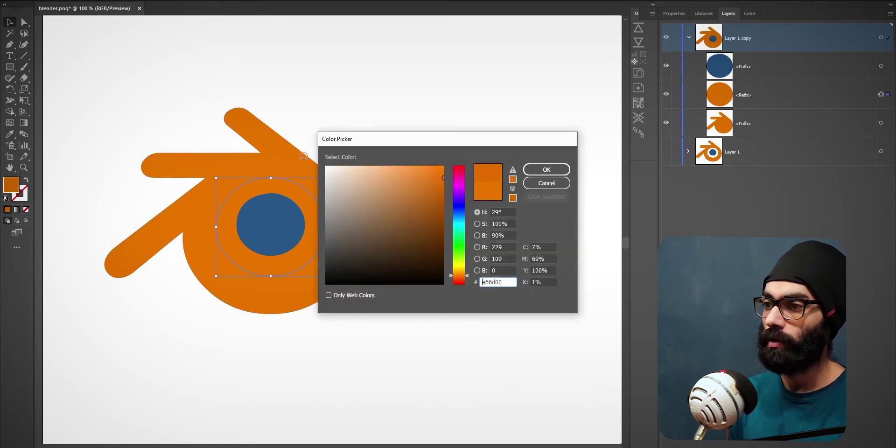
pyautogui.click(326, 170)
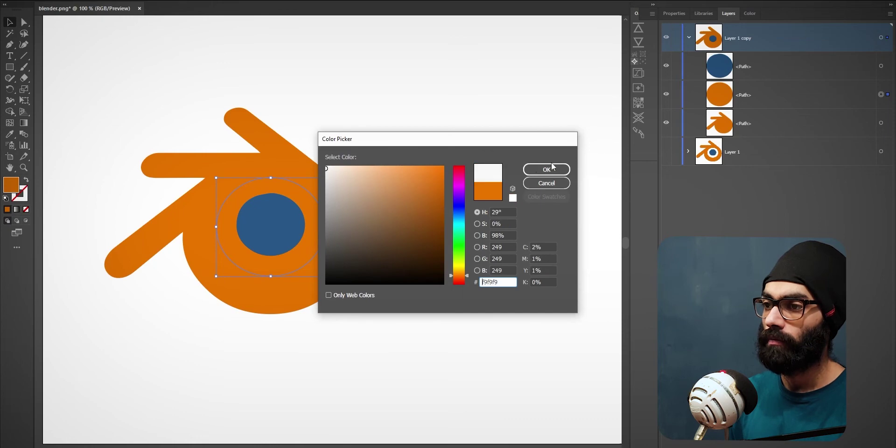
pyautogui.click(551, 170)
pyautogui.click(466, 253)
# - Switch to After Effects and delete the Layer 1 copy layer from the c4d composition
pyautogui.scroll(-1, 358, 272)
pyautogui.hotkey('alt', 'Tab')
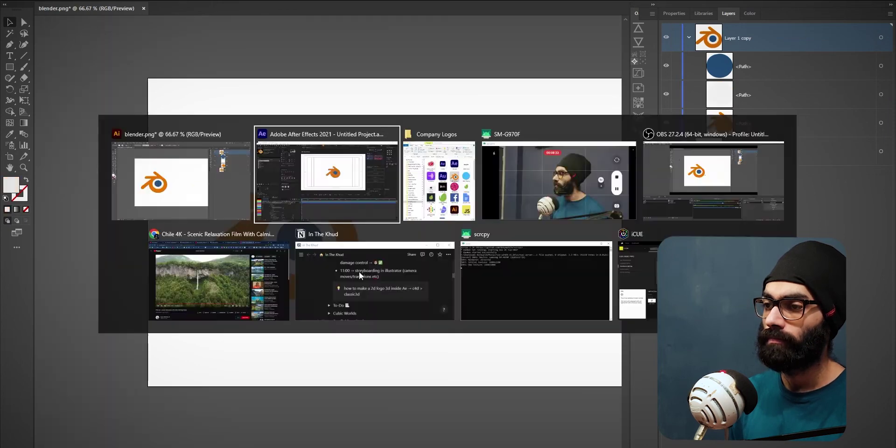
pyautogui.hotkey('alt', 'Tab')
pyautogui.hotkey('alt', 'Tab')
pyautogui.hotkey('alt', 'Tab')
pyautogui.hotkey('alt', 'Tab')
pyautogui.click(114, 361)
pyautogui.press('Delete')
# - Transfer all the Layer 1 copy shapes from Illustrator into the After Effects c4d composition with Overlord
pyautogui.hotkey('alt', 'Tab')
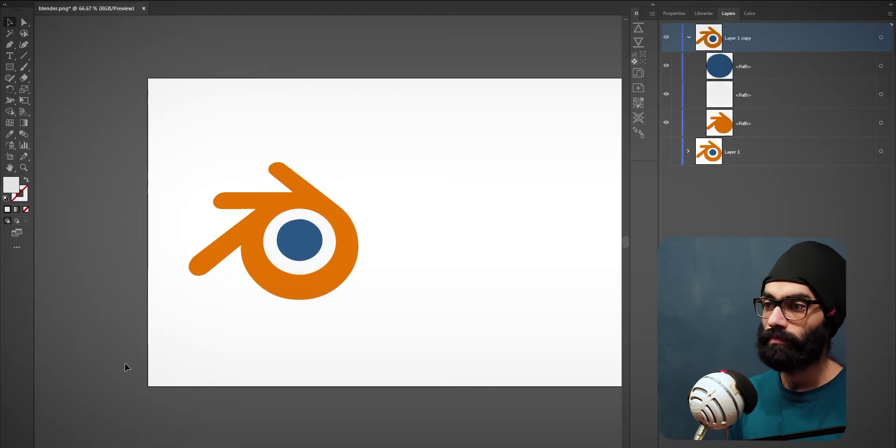
pyautogui.click(881, 38)
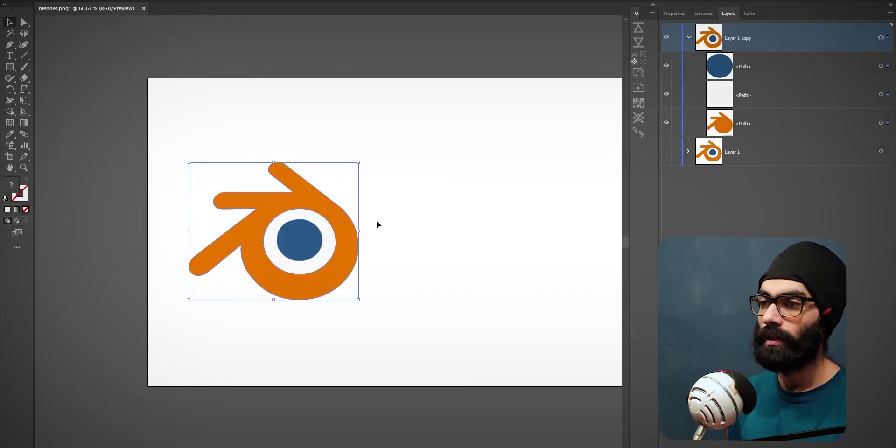
pyautogui.click(636, 32)
pyautogui.doubleClick(517, 35)
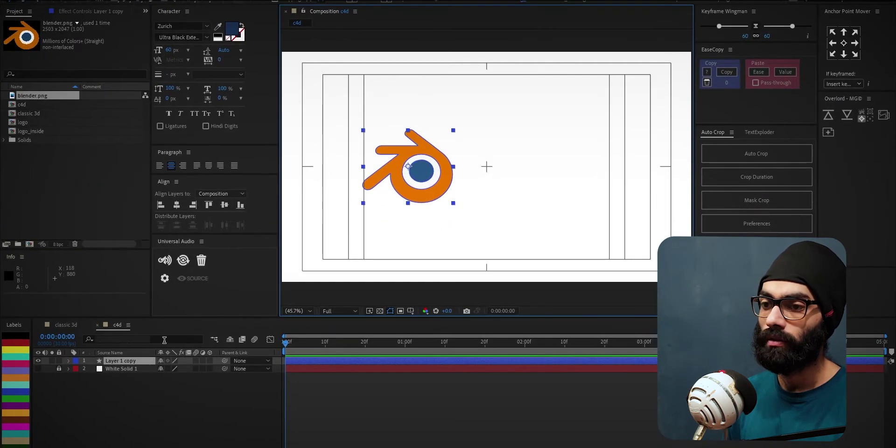
# - Make the Layer 1 copy layer 3D and move it near the composition centre, to about 895, 575
pyautogui.click(209, 362)
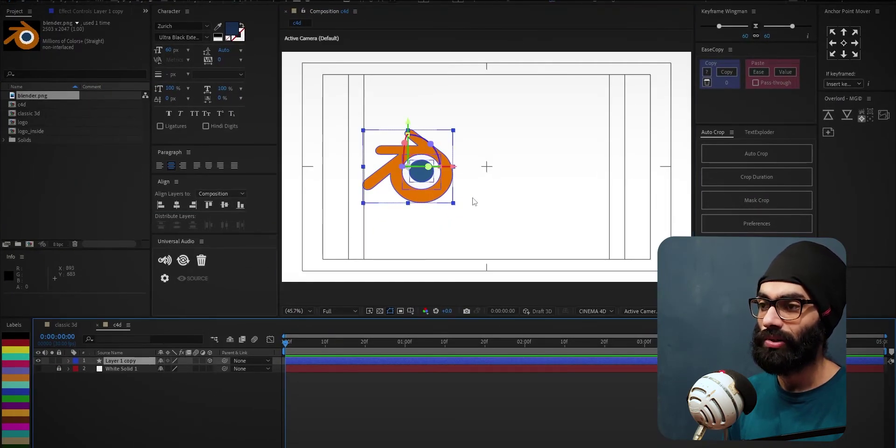
pyautogui.click(114, 423)
pyautogui.moveTo(407, 182); pyautogui.dragTo(472, 190)
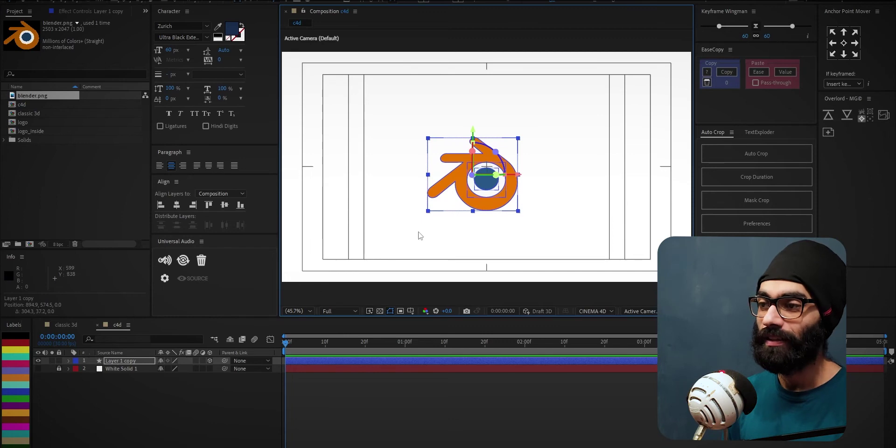
# - Set the logo layer's Extrusion Depth to 40 and inspect the thickness in Custom View 1
pyautogui.click(649, 312)
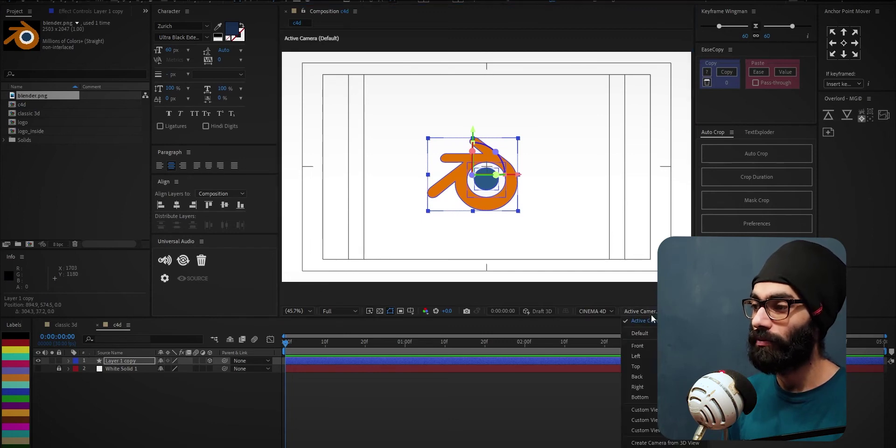
pyautogui.click(640, 420)
pyautogui.scroll(2, 493, 199)
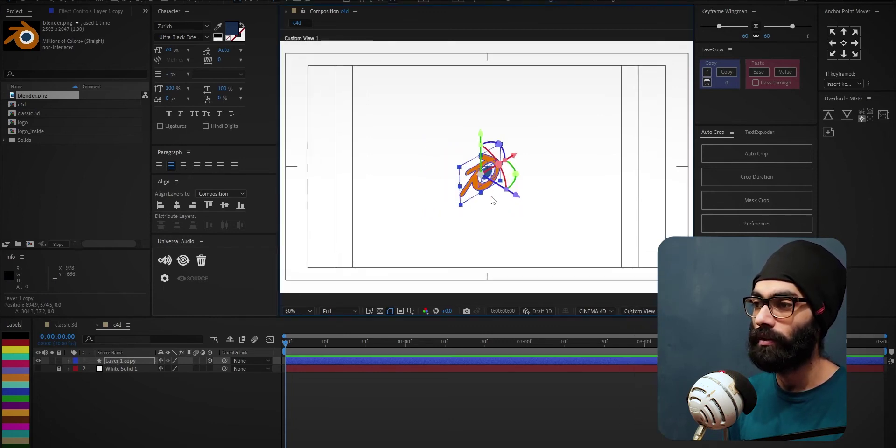
pyautogui.click(68, 361)
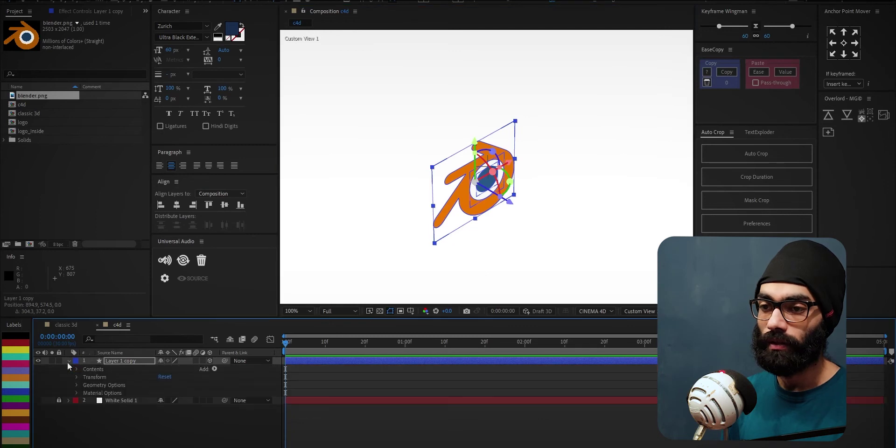
pyautogui.click(77, 385)
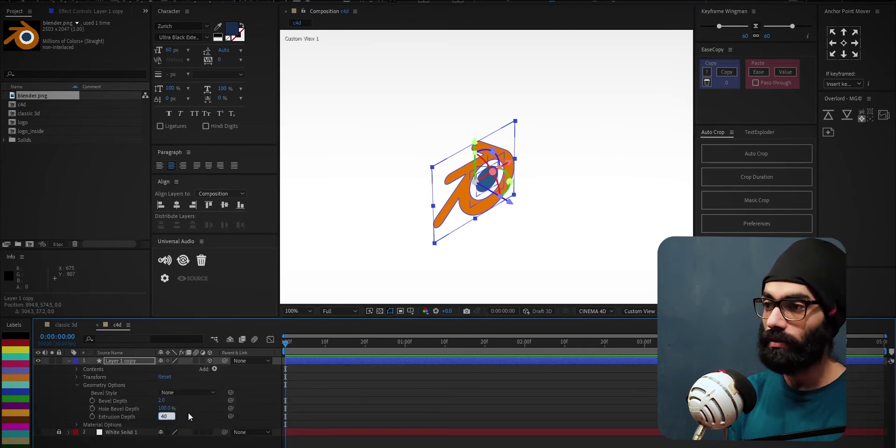
pyautogui.press('Return')
pyautogui.scroll(1, 499, 196)
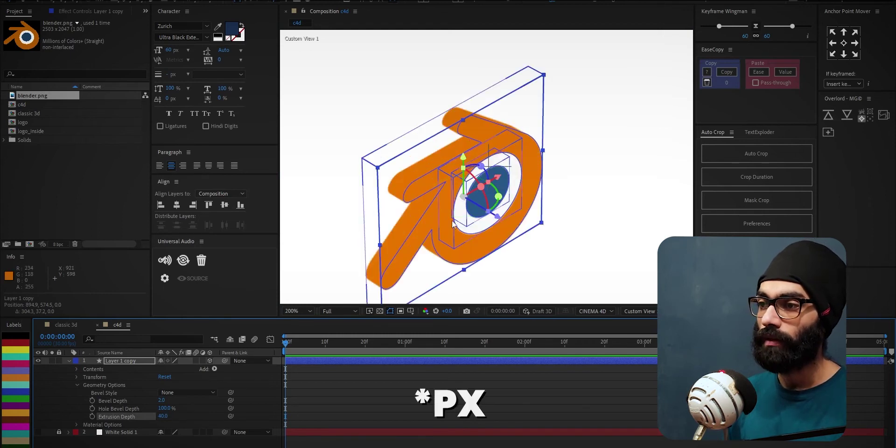
pyautogui.hotkey('shift', '/')
# - Return to the Active Camera view and scale the logo layer up to 149%
pyautogui.click(641, 311)
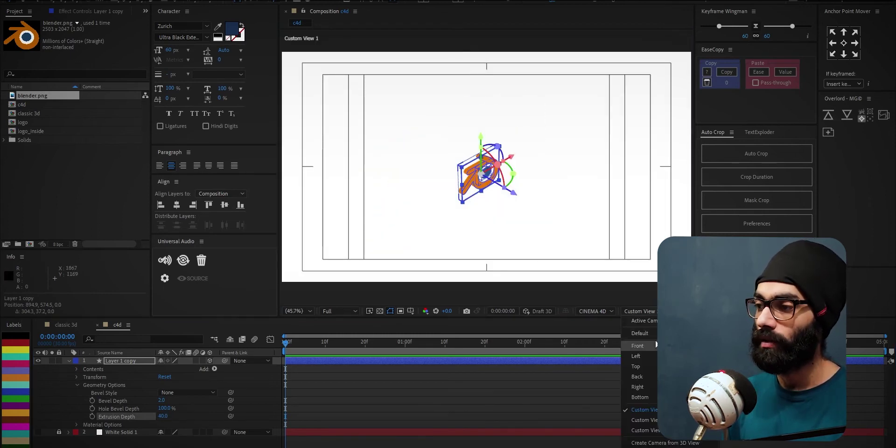
pyautogui.click(645, 320)
pyautogui.press('s')
pyautogui.moveTo(171, 369); pyautogui.dragTo(180, 362)
# - Add Position and Orientation keyframes to the logo layer at 2 seconds
pyautogui.hotkey('shift', 'pagedown')
pyautogui.hotkey('shift', 'pagedown')
pyautogui.hotkey('shift', 'pagedown')
pyautogui.hotkey('shift', 'pagedown')
pyautogui.hotkey('shift', 'pagedown')
pyautogui.hotkey('shift', 'pagedown')
pyautogui.hotkey('alt', 'shift', 'p')
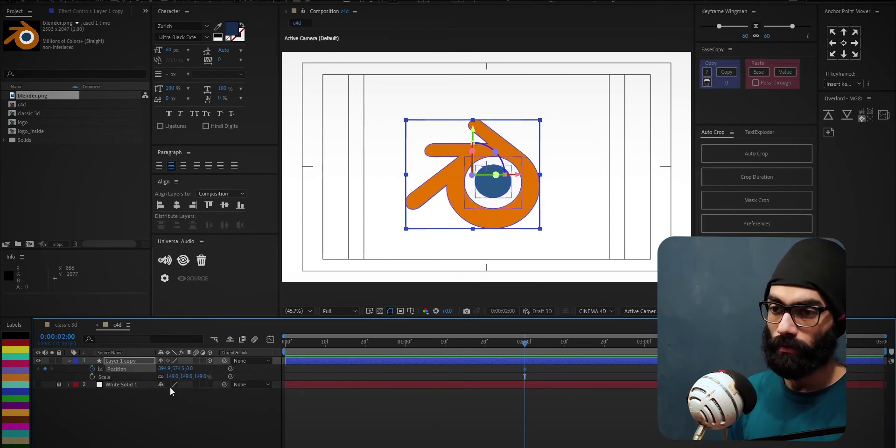
pyautogui.press('r')
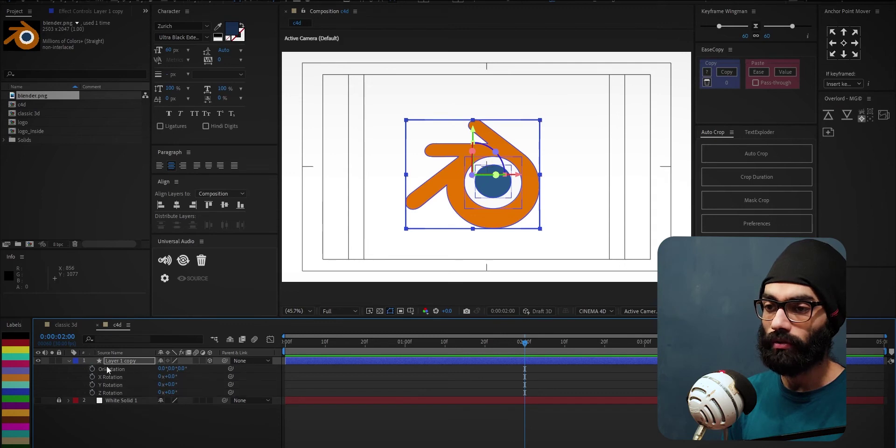
pyautogui.hotkey('shift', 'p')
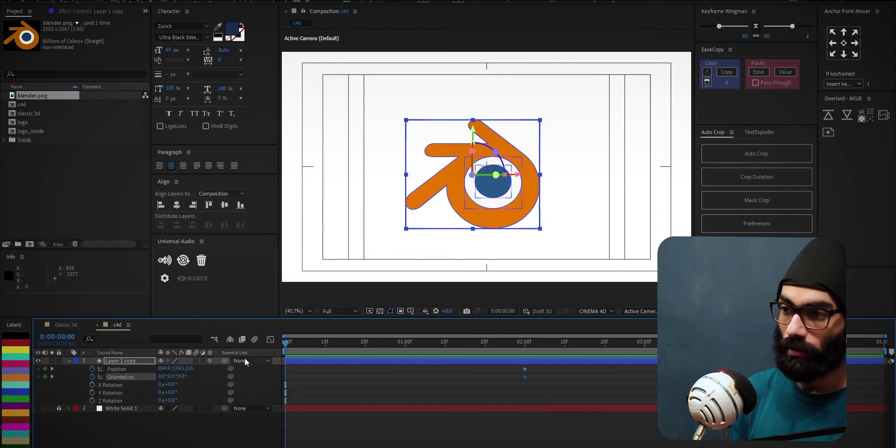
# - At the first frame, set the logo layer's Z position to -2340 and Y orientation to 90°, and preview the animation
pyautogui.press('Home')
pyautogui.moveTo(190, 369); pyautogui.dragTo(170, 447)
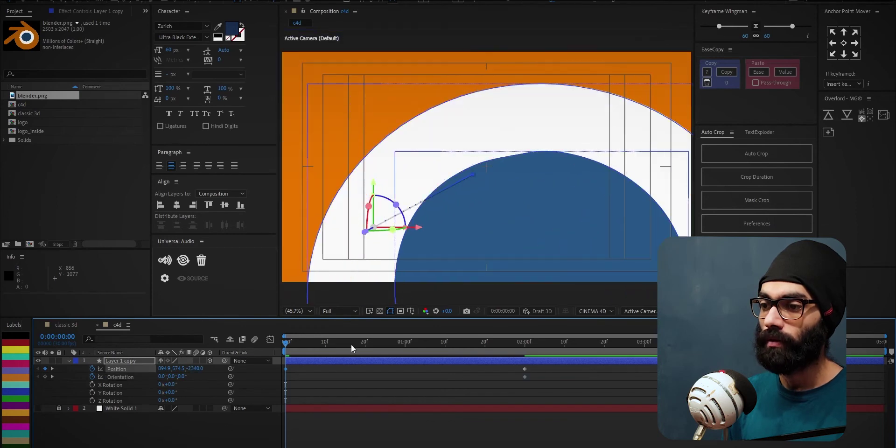
pyautogui.moveTo(287, 347); pyautogui.dragTo(270, 353)
pyautogui.click(172, 377)
pyautogui.write('90')
pyautogui.press('Return')
pyautogui.press('space')
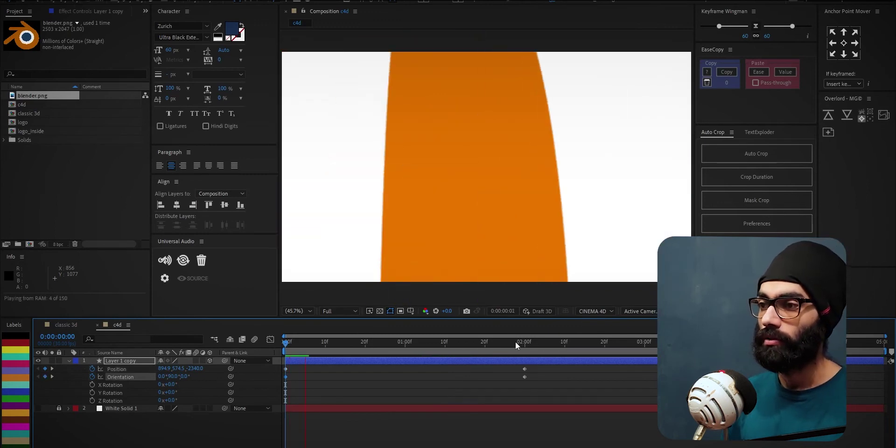
# - Combine the three shape groups in the Contents of Layer 1 copy into a single group
pyautogui.moveTo(301, 351); pyautogui.dragTo(469, 364)
pyautogui.click(652, 314)
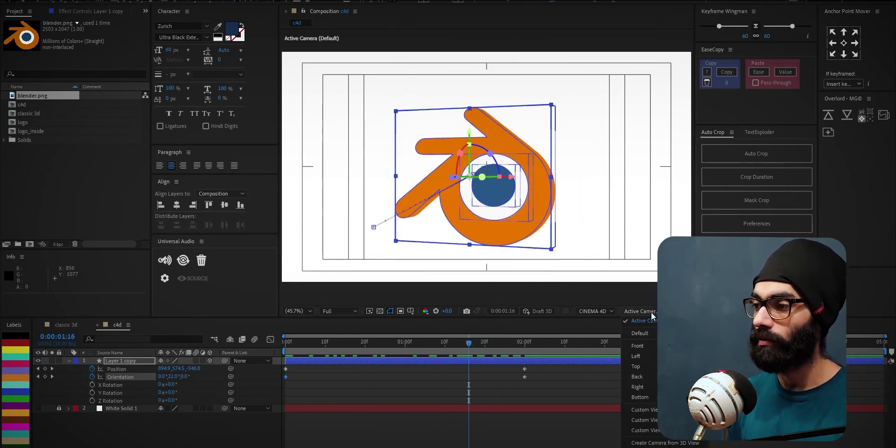
pyautogui.click(649, 411)
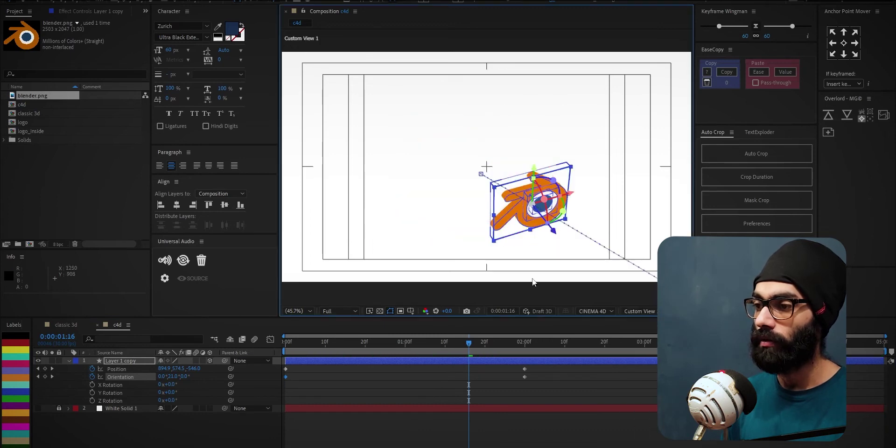
pyautogui.moveTo(470, 348); pyautogui.dragTo(489, 346)
pyautogui.moveTo(582, 198); pyautogui.dragTo(595, 184)
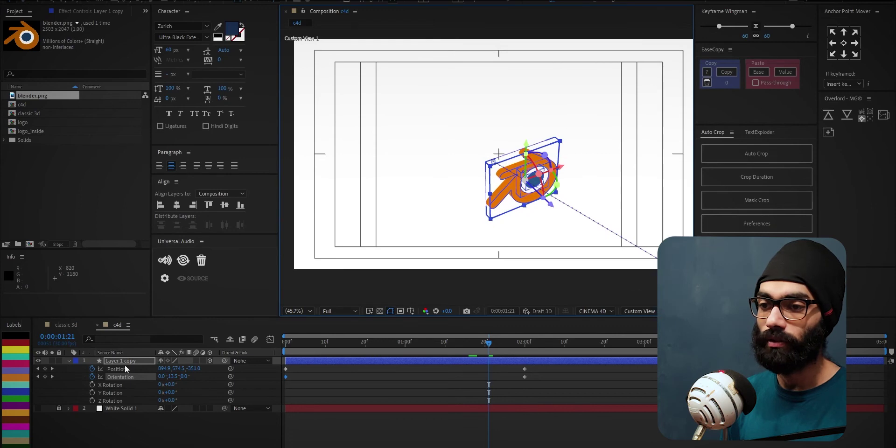
pyautogui.click(124, 362)
pyautogui.doubleClick(68, 360)
pyautogui.click(77, 377)
pyautogui.click(78, 369)
pyautogui.click(101, 378)
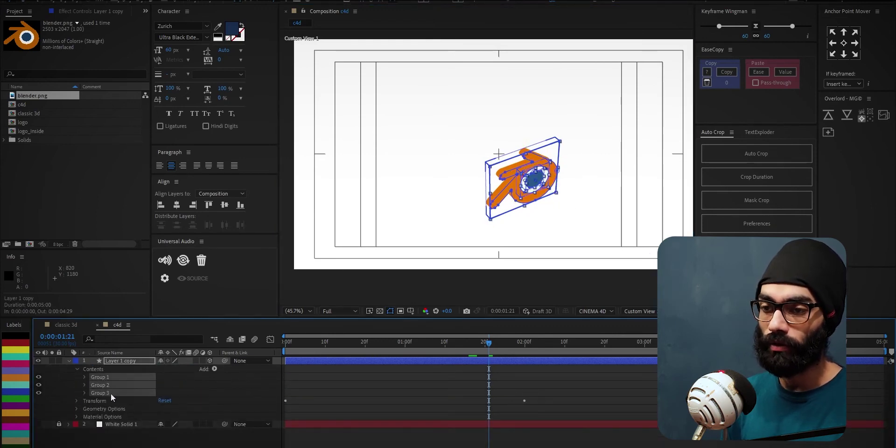
pyautogui.press('Delete')
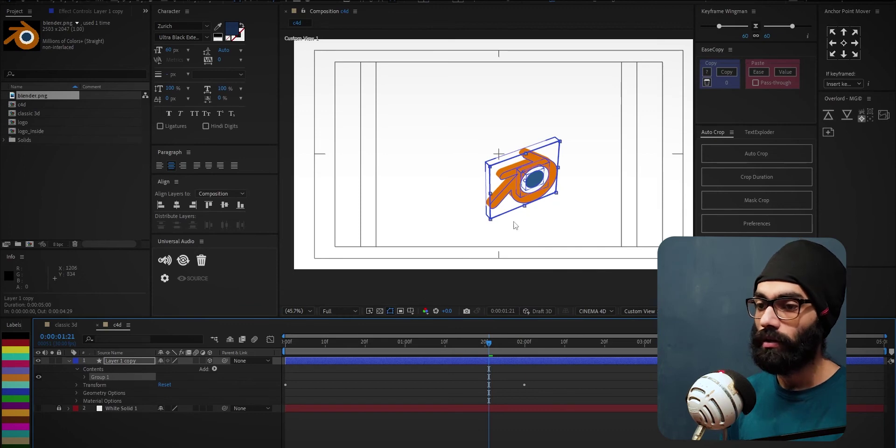
# - Add a Side Color material property to the combined shape group
pyautogui.click(214, 369)
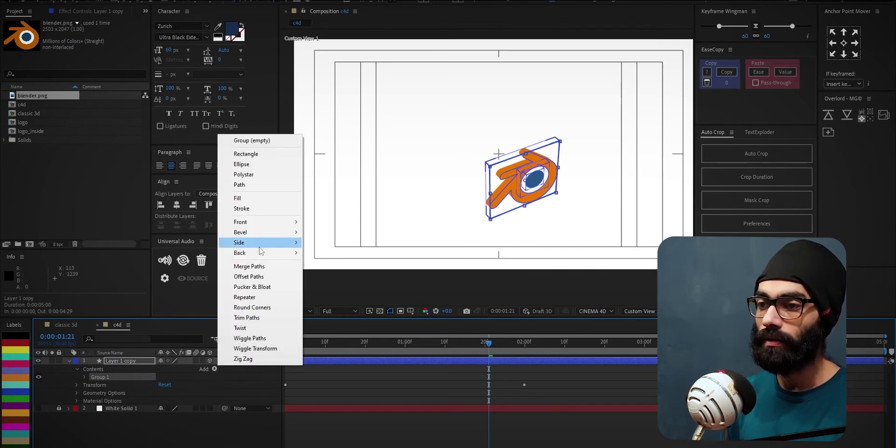
pyautogui.moveTo(260, 247)
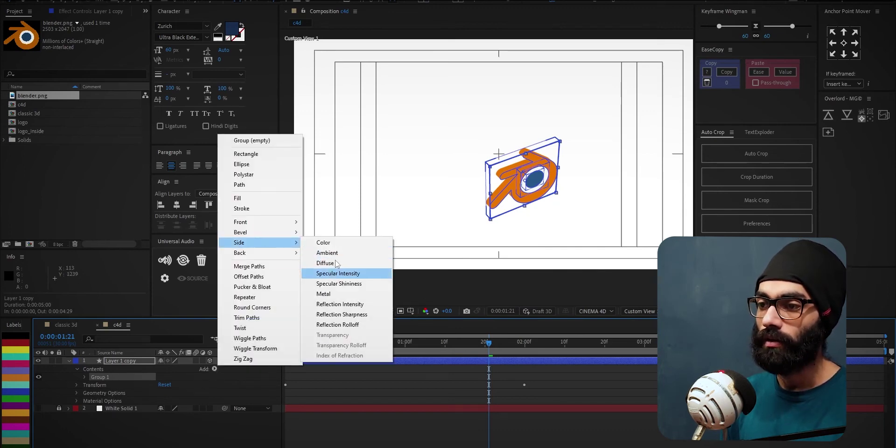
pyautogui.click(322, 243)
pyautogui.scroll(2, 549, 196)
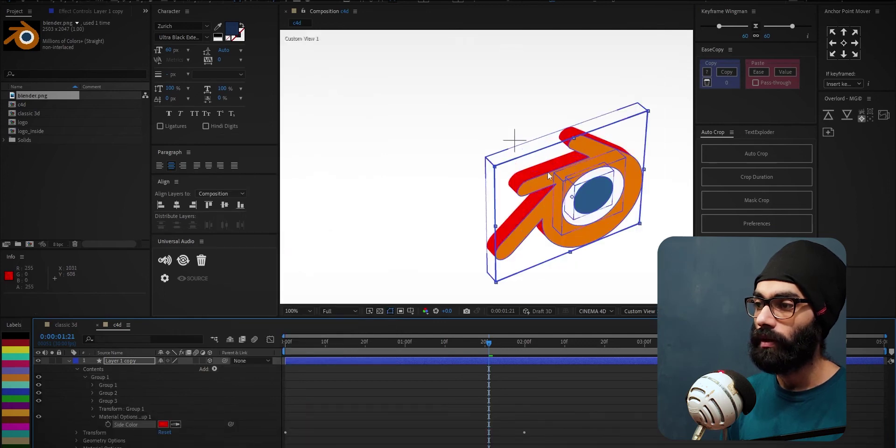
pyautogui.moveTo(551, 178); pyautogui.dragTo(504, 157)
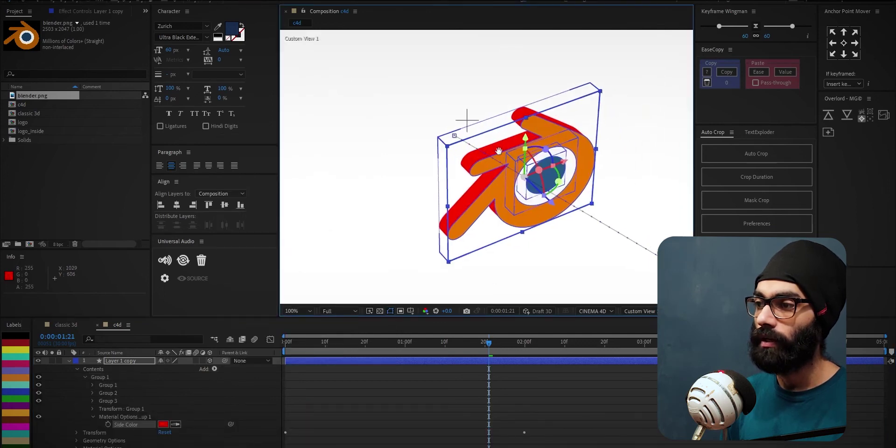
# - Sample the logo's orange as the Side Color and darken it to a browner orange
pyautogui.click(175, 424)
pyautogui.click(501, 189)
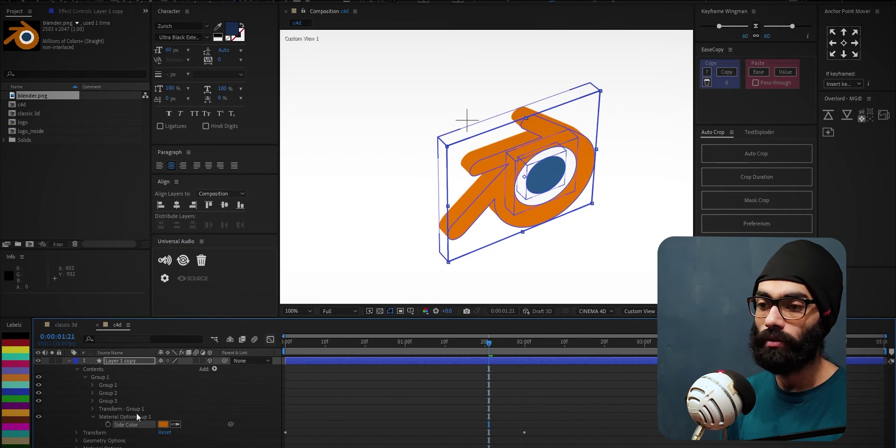
pyautogui.click(165, 424)
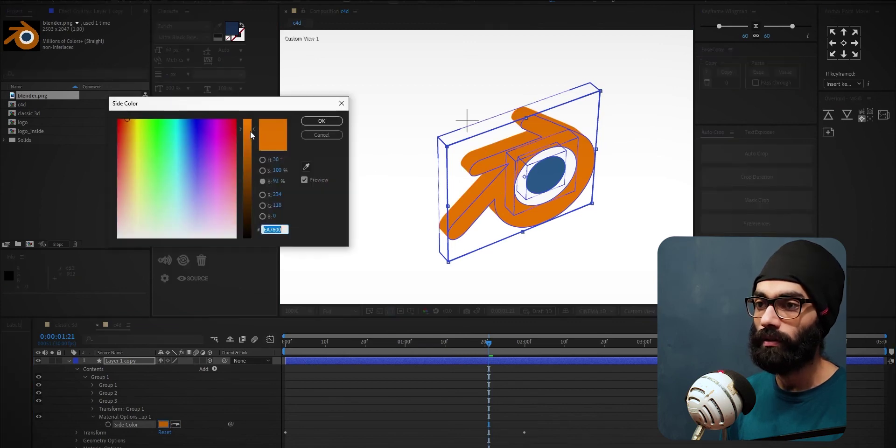
pyautogui.moveTo(250, 131); pyautogui.dragTo(248, 151)
pyautogui.click(312, 122)
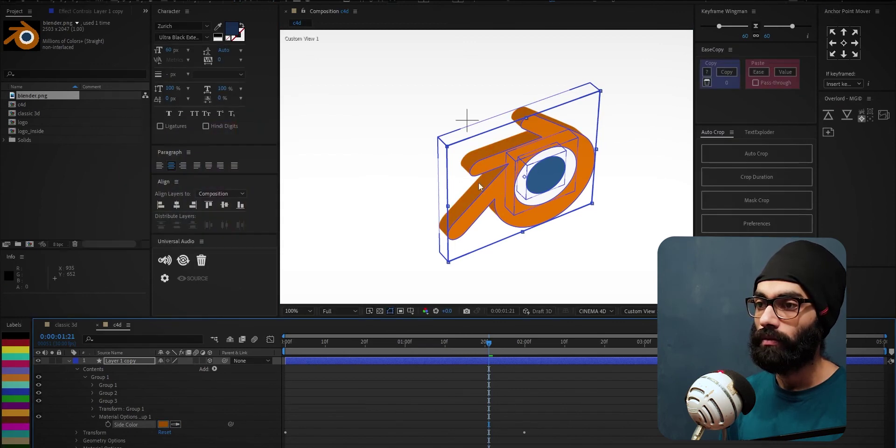
# - Preview the c4d logo animation from the first frame in the Active Camera view
pyautogui.hotkey('shift', '/')
pyautogui.click(653, 314)
pyautogui.click(654, 320)
pyautogui.moveTo(473, 344); pyautogui.dragTo(274, 362)
pyautogui.press('space')
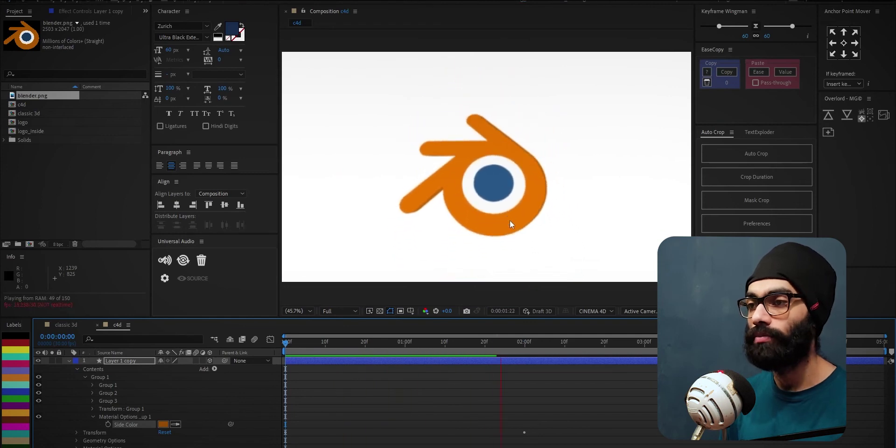
pyautogui.press('space')
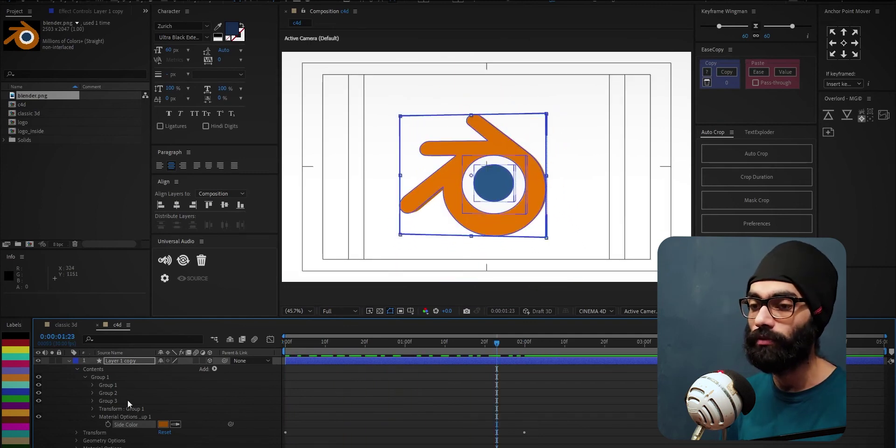
pyautogui.click(85, 377)
pyautogui.rightClick(102, 377)
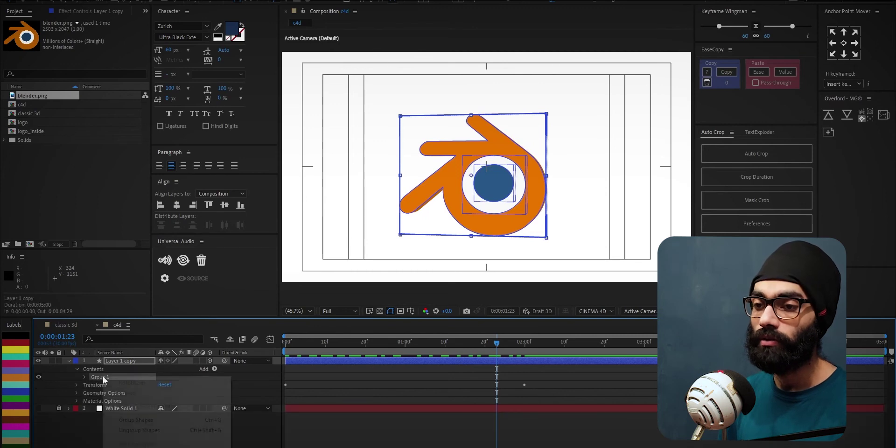
pyautogui.click(209, 370)
pyautogui.click(214, 369)
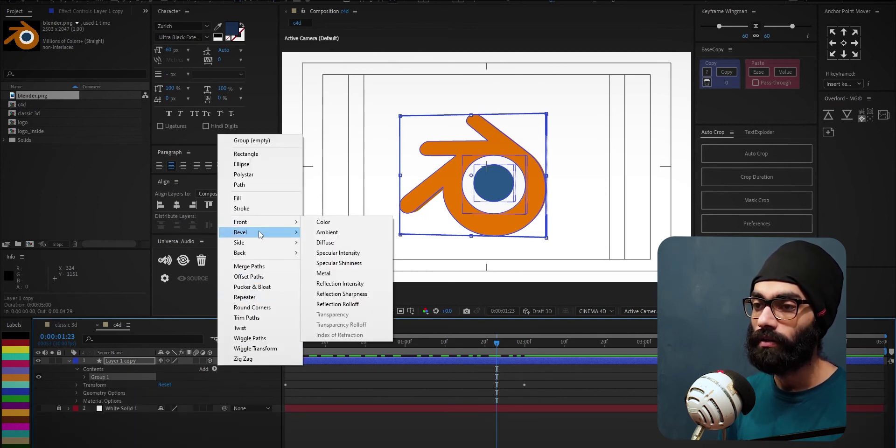
pyautogui.moveTo(262, 243)
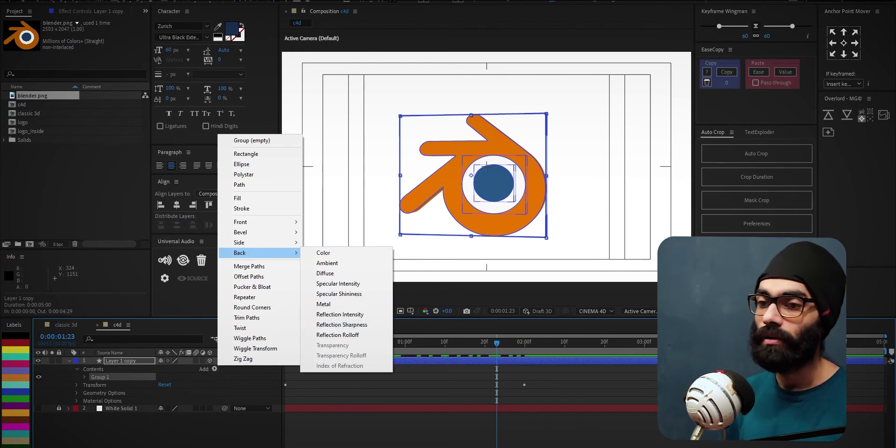
pyautogui.click(68, 371)
pyautogui.click(70, 361)
# - Switch to the classic 3d composition and preview its logo animation for comparison
pyautogui.moveTo(483, 349); pyautogui.dragTo(514, 363)
pyautogui.click(66, 325)
pyautogui.moveTo(293, 341); pyautogui.dragTo(305, 350)
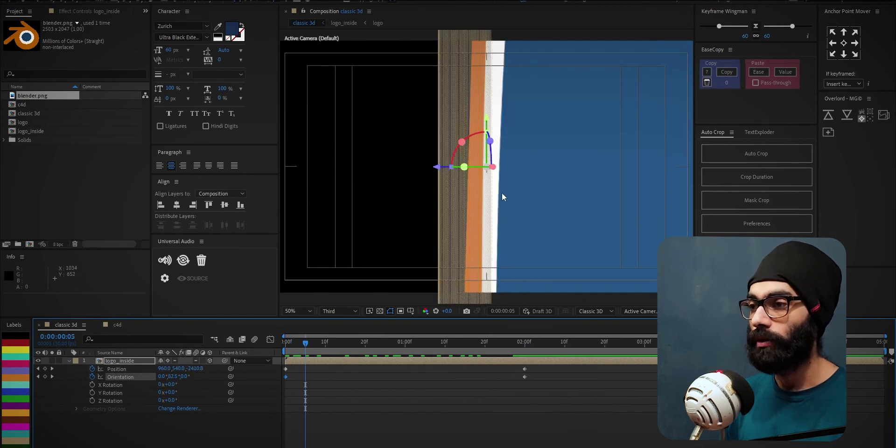
pyautogui.press('space')
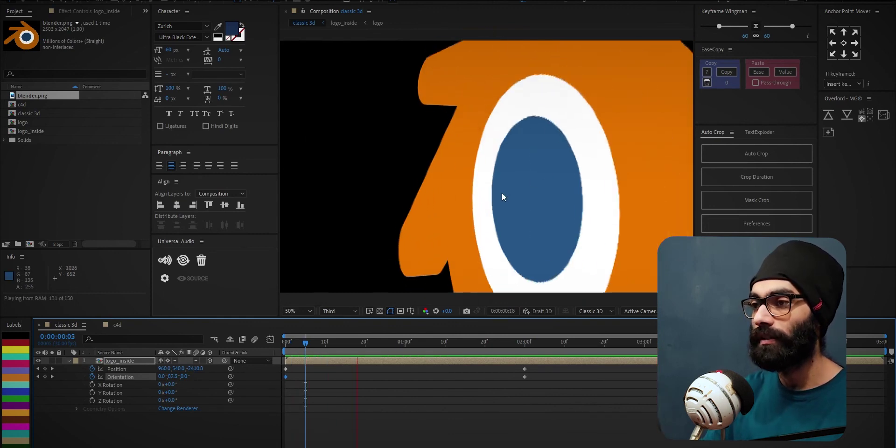
# - Review the CINEMA 4D renderer's enabled and disabled features in the classic 3d composition settings, keeping Classic 3D as the renderer
pyautogui.press('space')
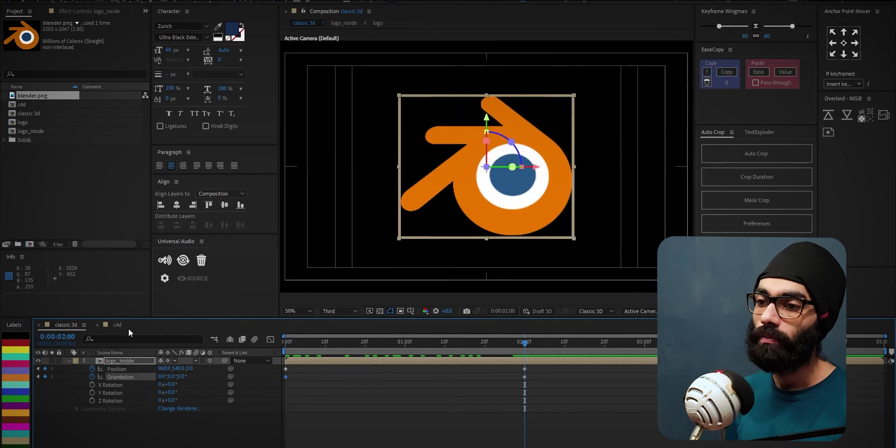
pyautogui.hotkey('ctrl', 'k')
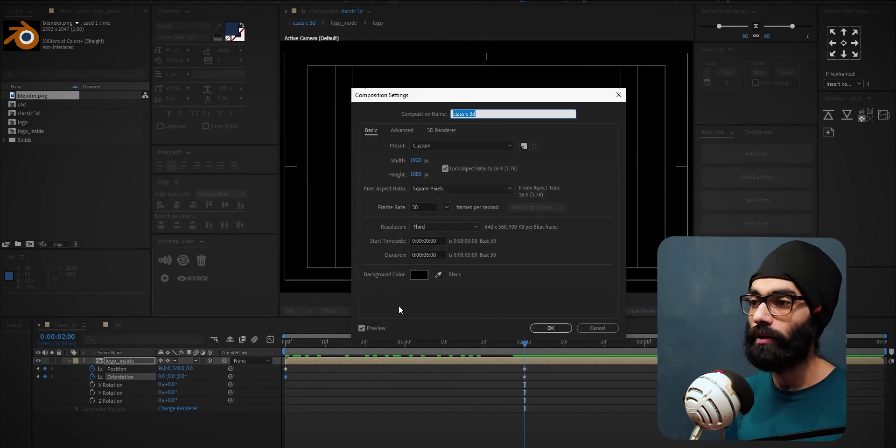
pyautogui.click(439, 132)
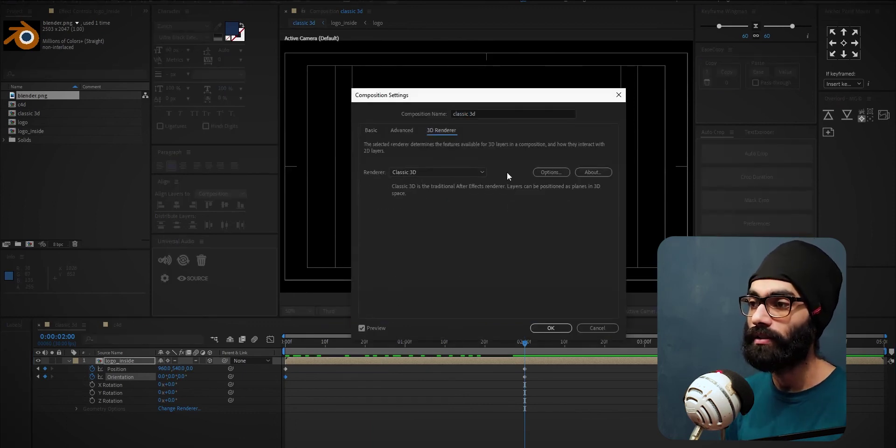
pyautogui.click(467, 175)
pyautogui.click(421, 192)
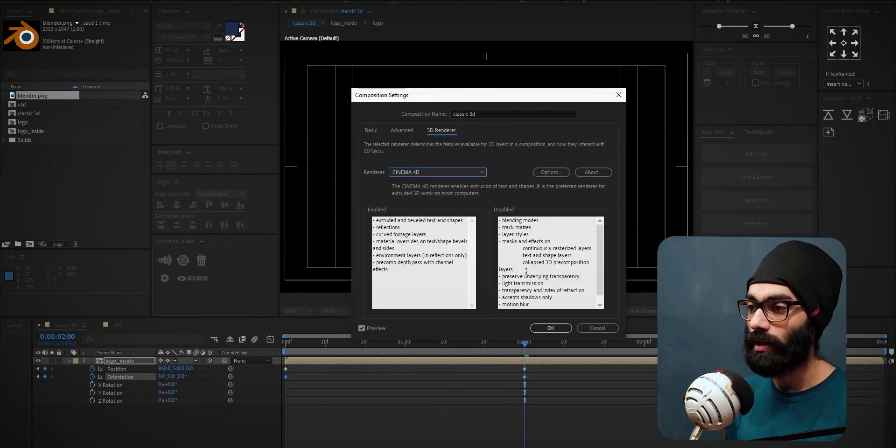
pyautogui.click(433, 174)
pyautogui.click(434, 183)
pyautogui.click(569, 329)
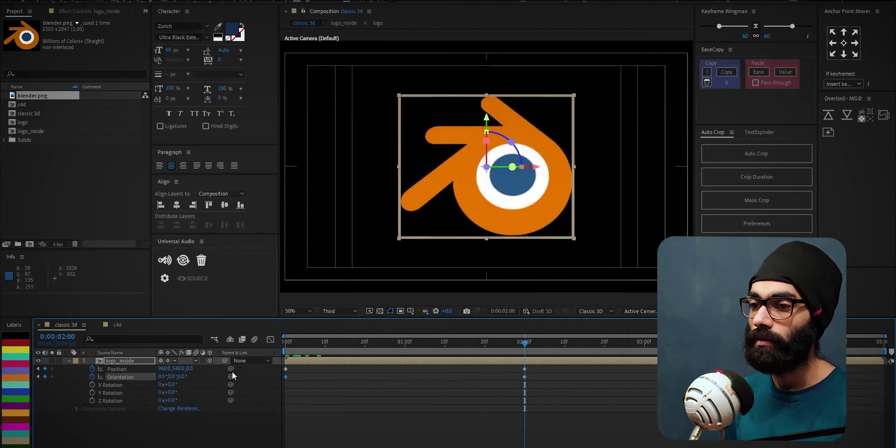
# - Switch to the c4d composition and scrub its logo animation to 0:00:01:02
pyautogui.click(115, 325)
pyautogui.moveTo(356, 345); pyautogui.dragTo(414, 359)
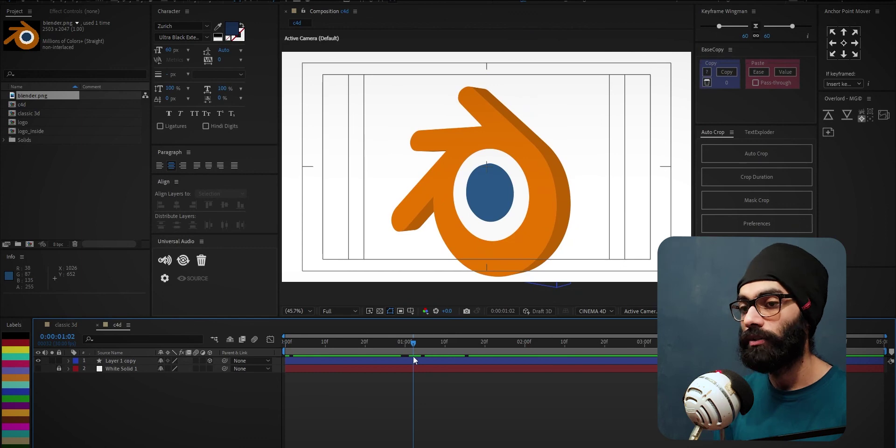
pyautogui.hotkey('alt', 'Tab')
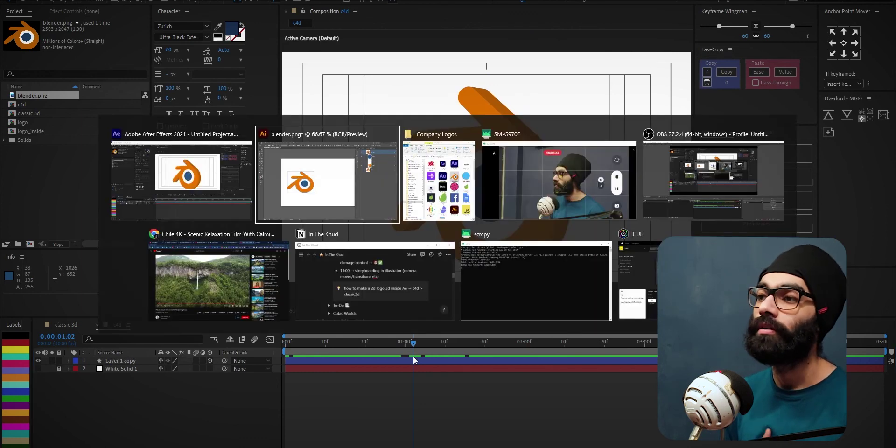
pyautogui.hotkey('alt', 'Tab')
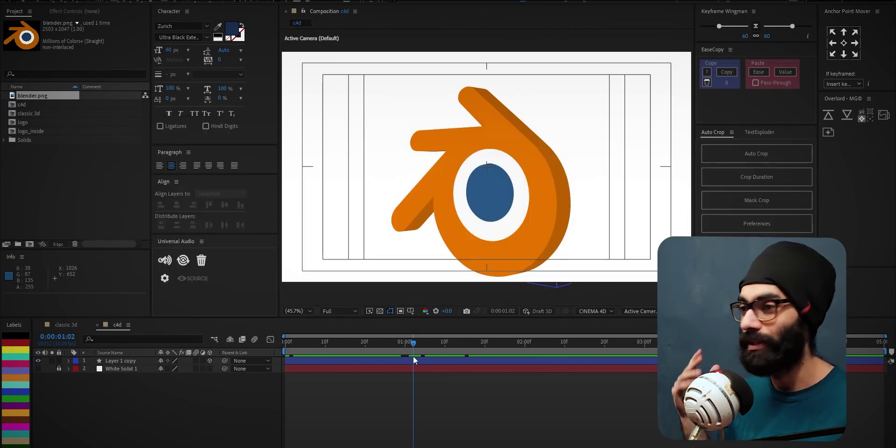
pyautogui.hotkey('alt', 'Tab')
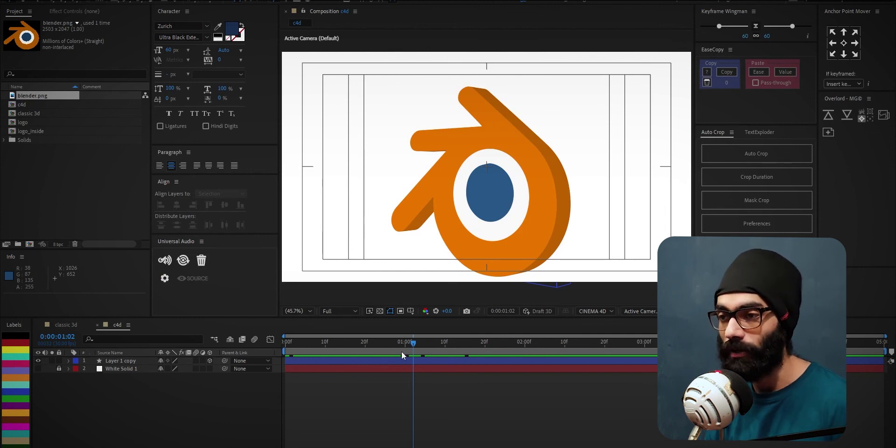
pyautogui.hotkey('alt', 'Tab')
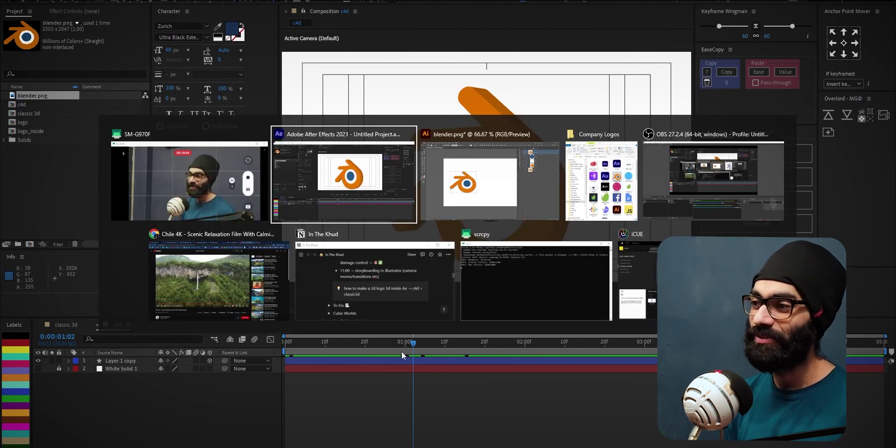
# - Select the logo shape layer and examine its extruded sides up close in an enlarged composition view
pyautogui.click(410, 309)
pyautogui.scroll(-2, 729, 112)
pyautogui.scroll(2, 728, 113)
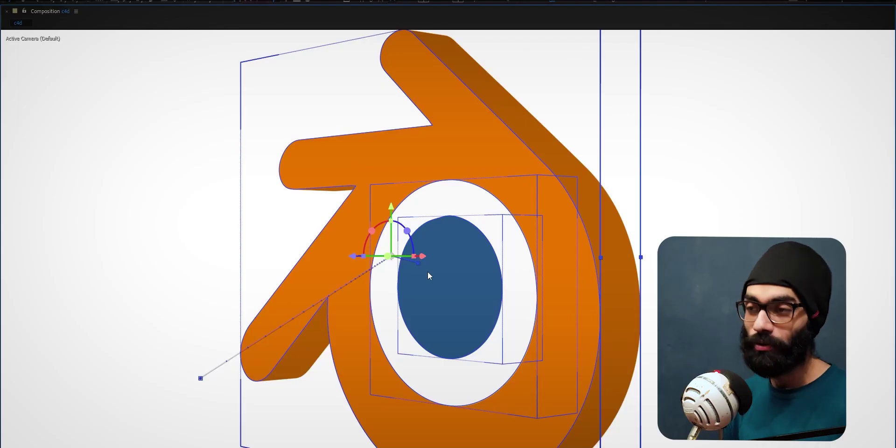
# - Switch to the web browser and look through the full lecture list of the BCS: Geometry Nodes For Blender 3.3 course
pyautogui.hotkey('alt', 'Tab')
pyautogui.hotkey('alt', 'Tab')
pyautogui.click(402, 182)
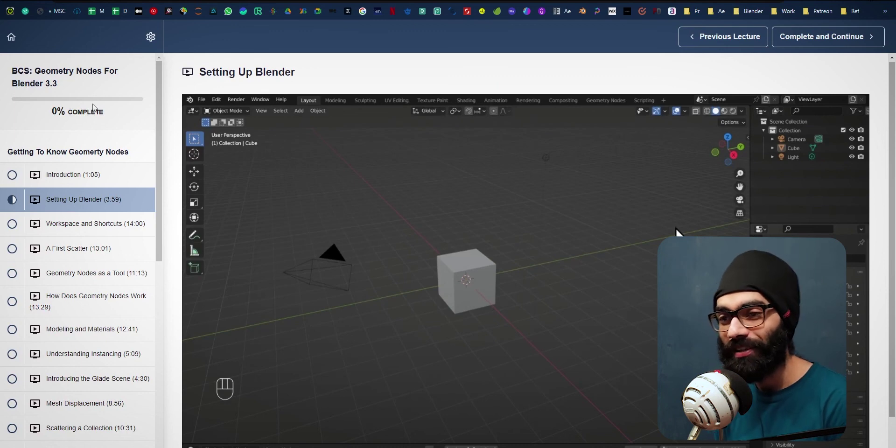
pyautogui.scroll(-1, 120, 201)
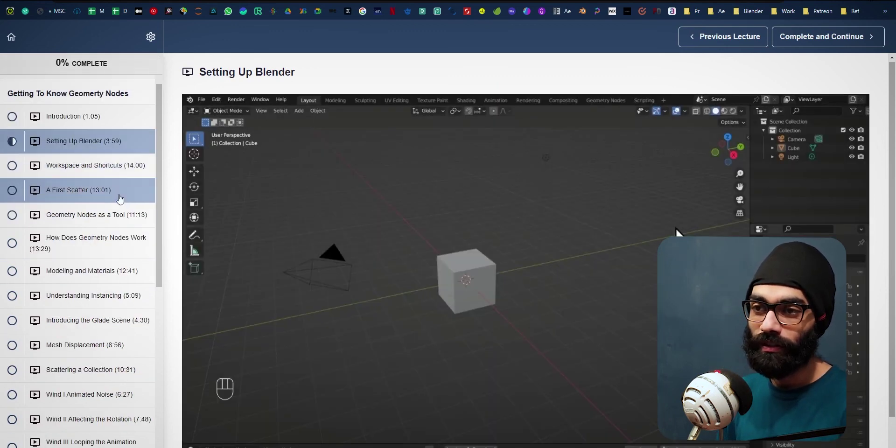
pyautogui.scroll(-1, 124, 193)
pyautogui.scroll(-1, 131, 224)
pyautogui.scroll(-5, 138, 258)
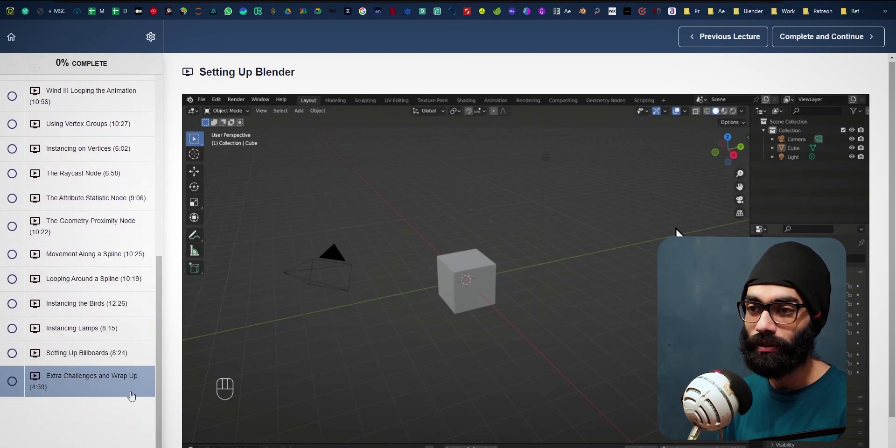